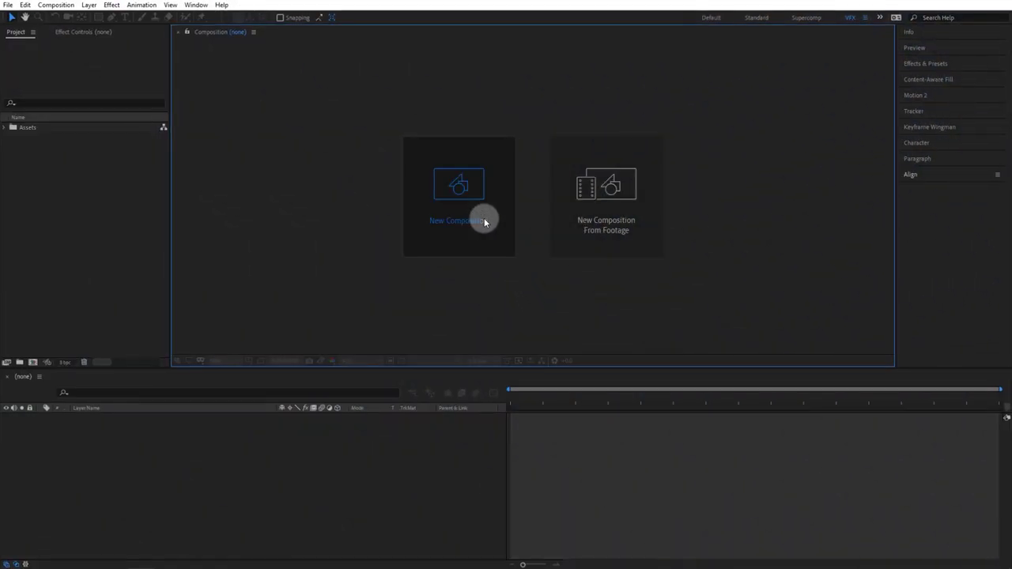
Create a new 1920×1080, 30 fps, 10-second composition named 'Chalk Logo Reveal'
click(484, 218)
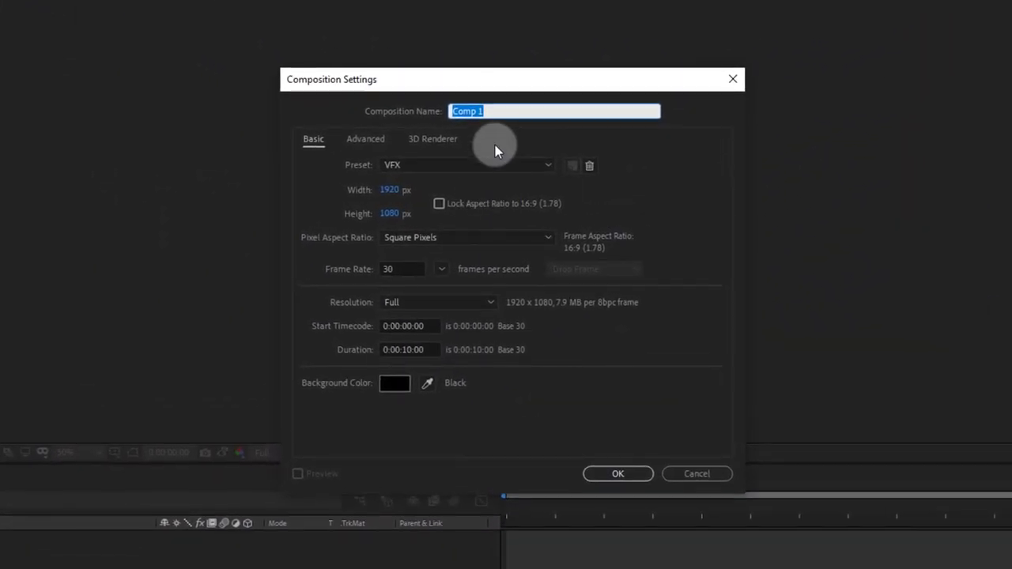
text(Chalk )
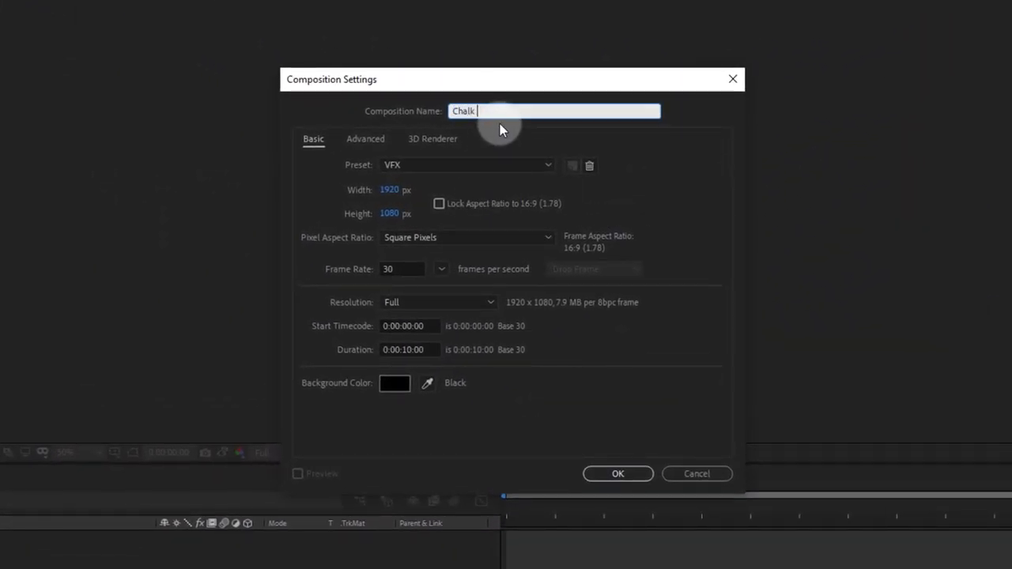
text(Logo Reveal)
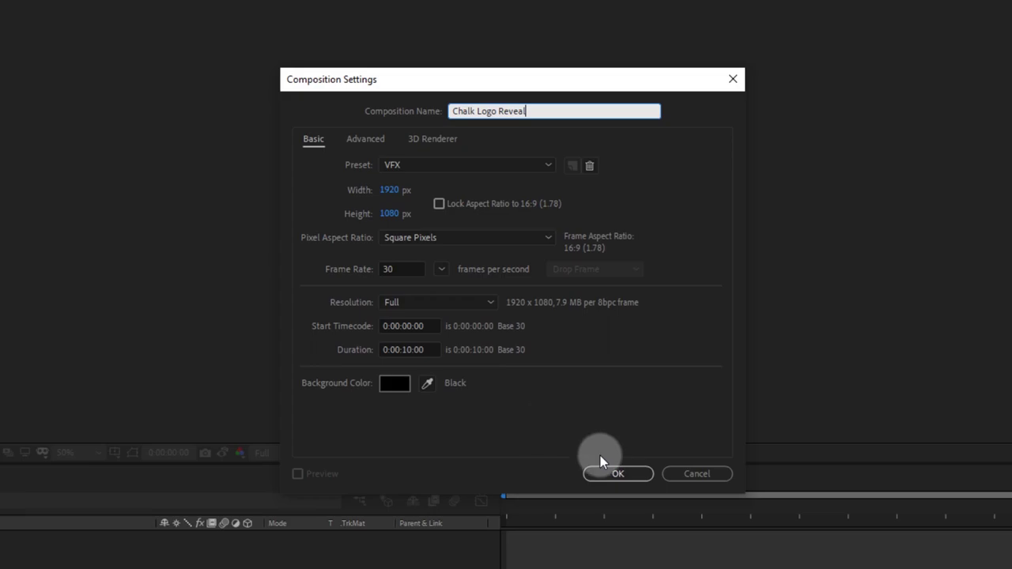
click(632, 476)
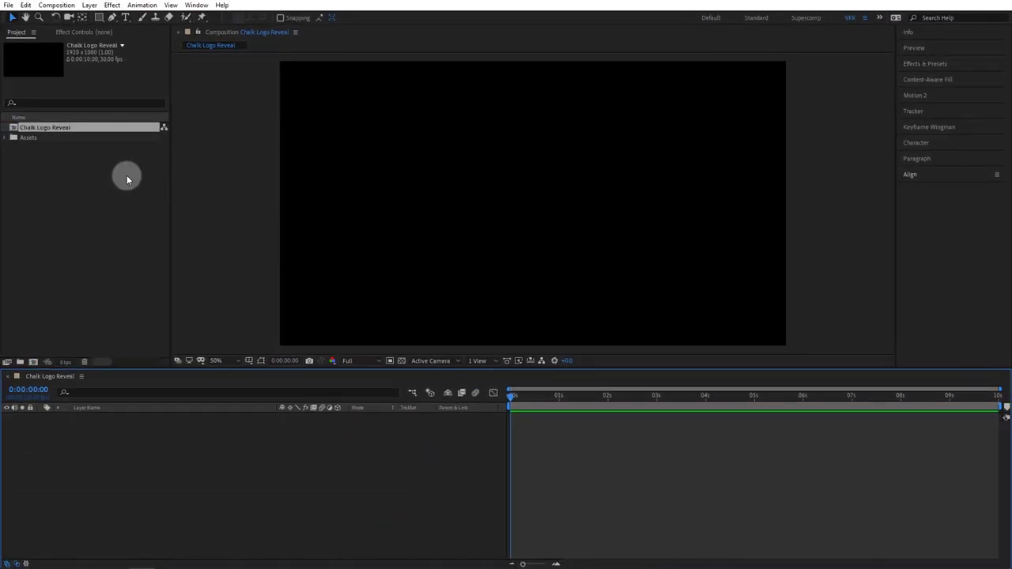
Add blackboard.jpg from the Assets folder as a layer and scale it down to just cover the frame
click(4, 141)
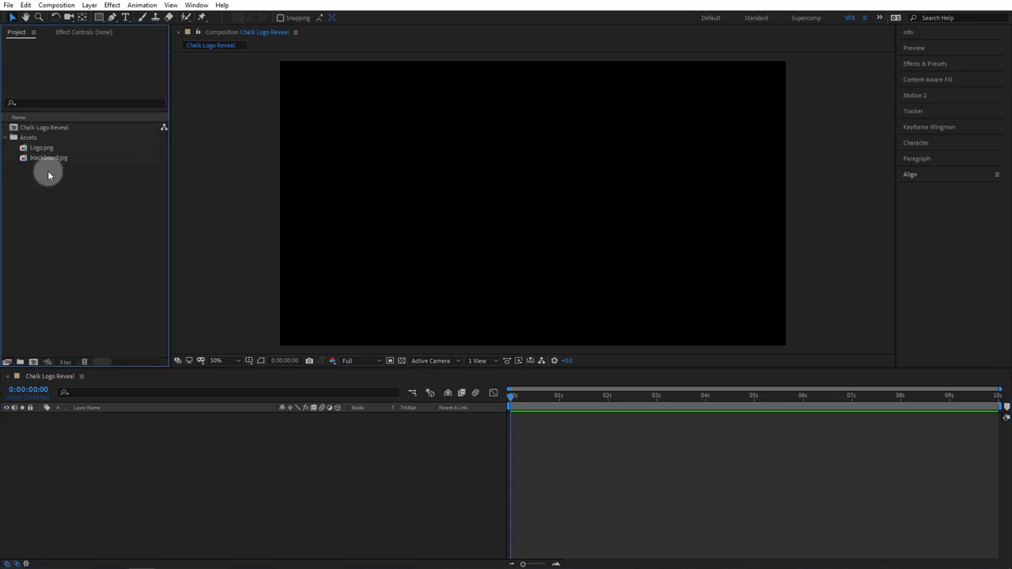
mouse_move(39, 158)
mouse_down()
mouse_move(81, 273)
mouse_move(108, 440)
mouse_up()
key(comma)
key(comma)
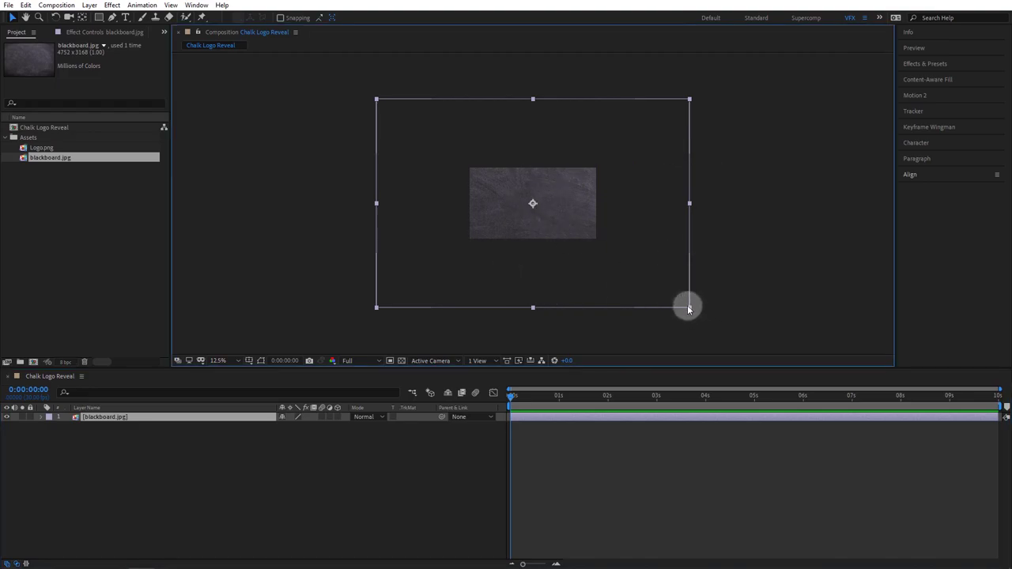
mouse_move(690, 308)
mouse_down()
mouse_move(624, 266)
mouse_move(617, 272)
mouse_up()
key(period)
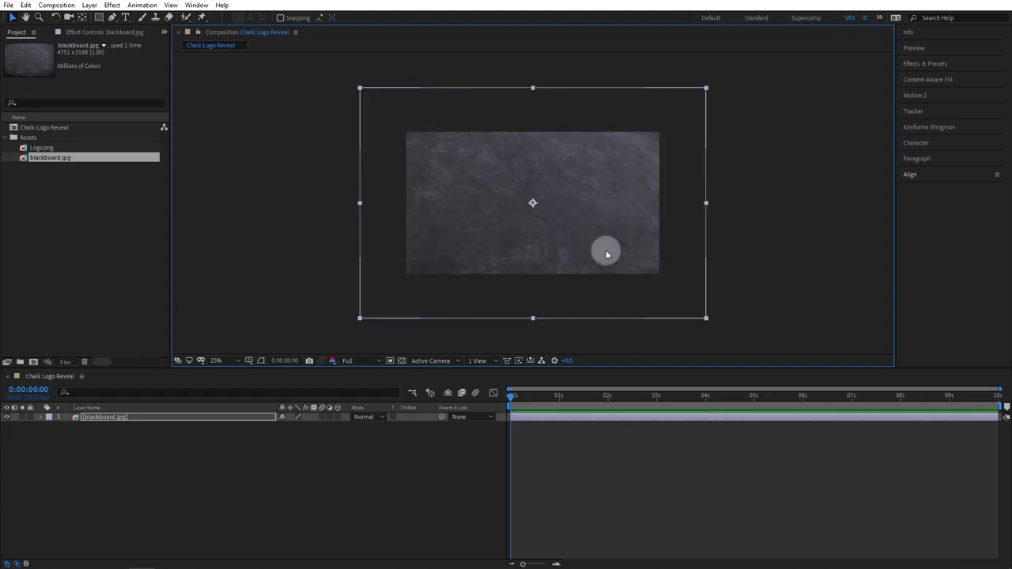
key(period)
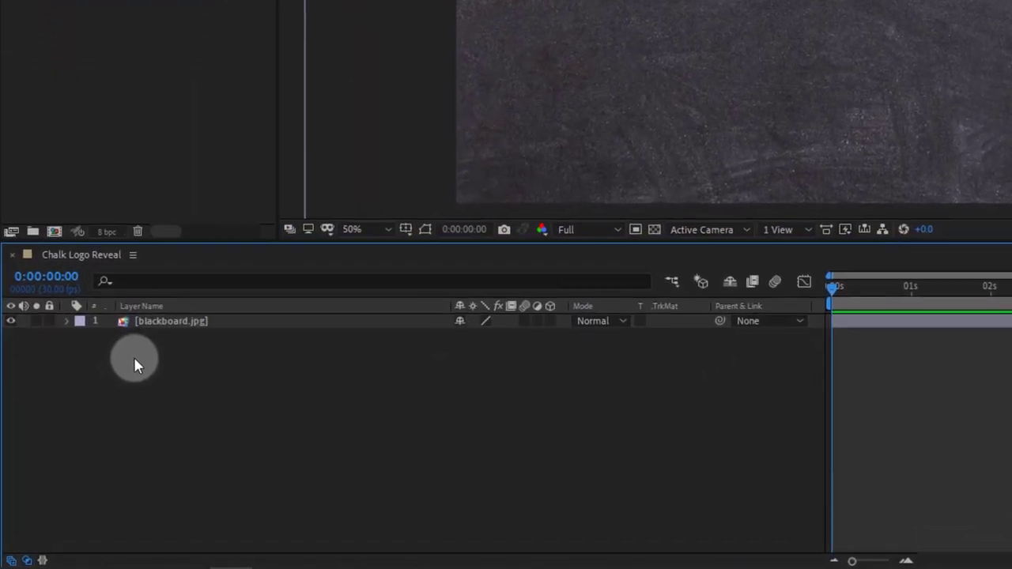
Create a black, composition-sized 1920×1080 solid layer named BG
right_click(83, 441)
mouse_move(172, 378)
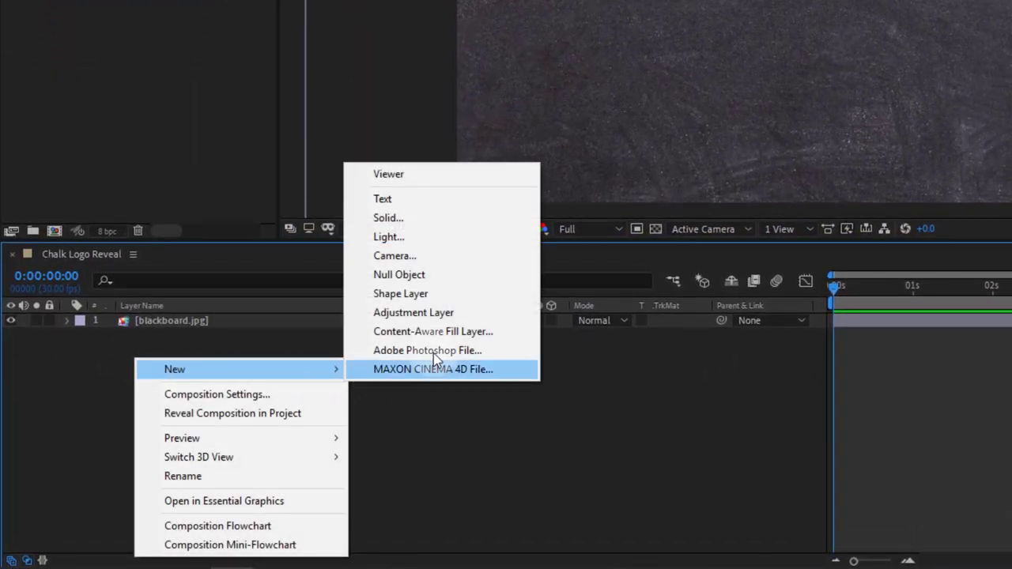
click(409, 241)
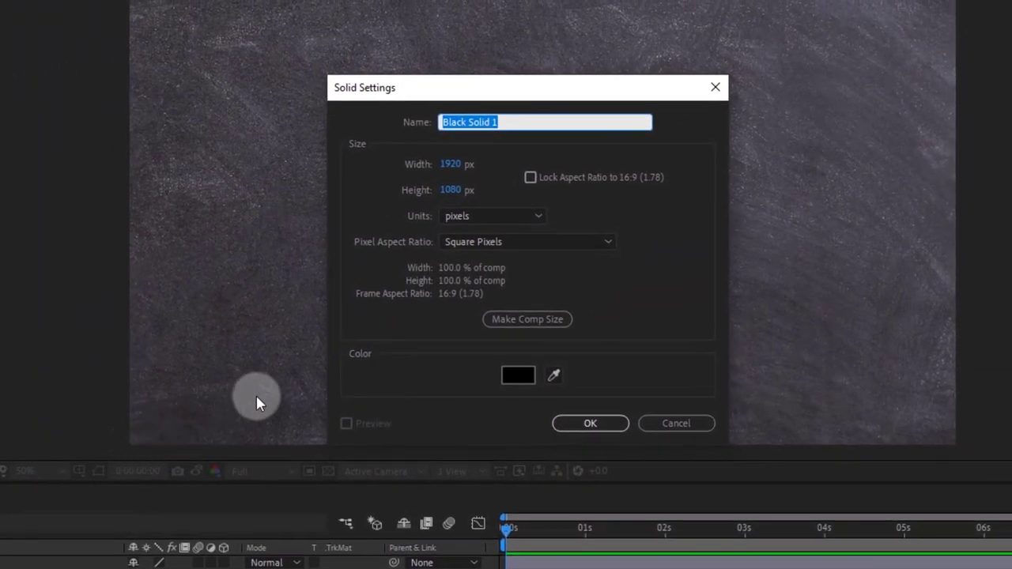
click(558, 371)
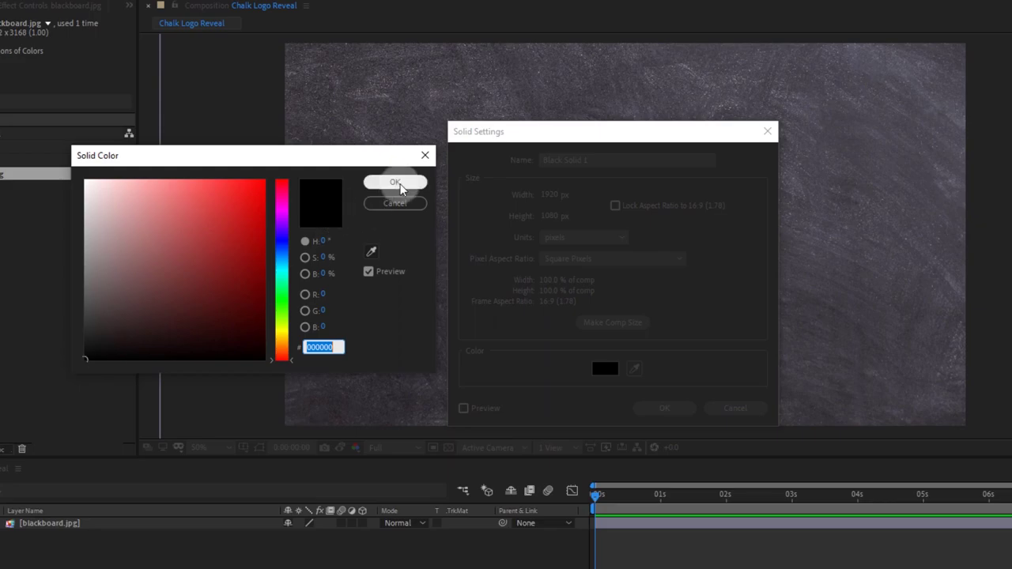
click(395, 182)
click(606, 324)
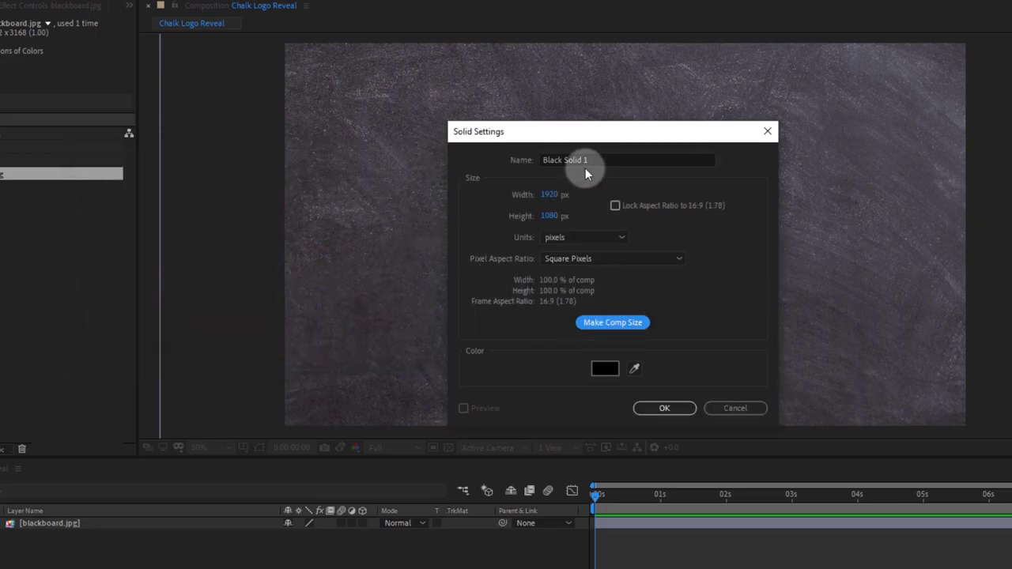
click(589, 162)
text(BG)
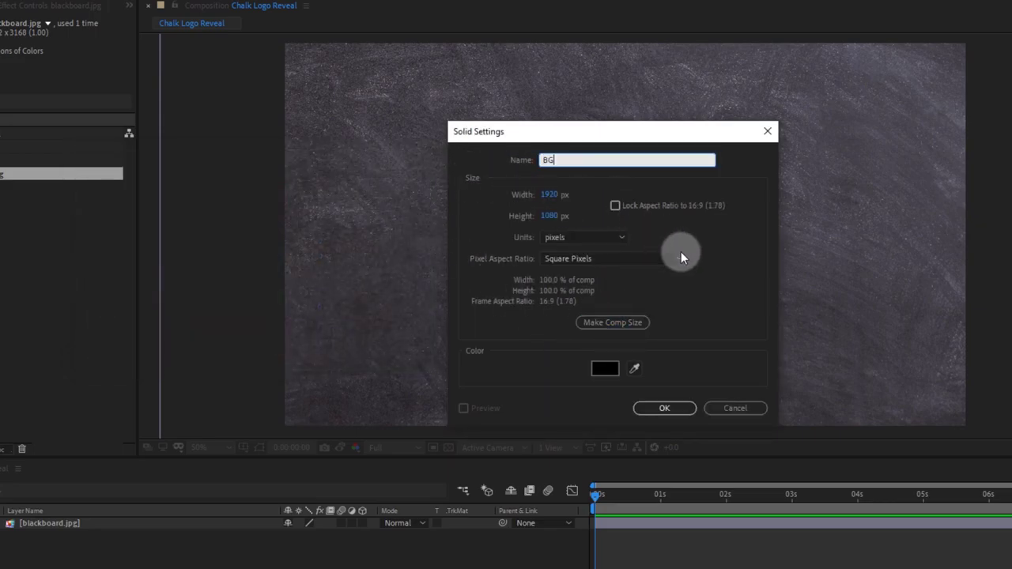
click(633, 324)
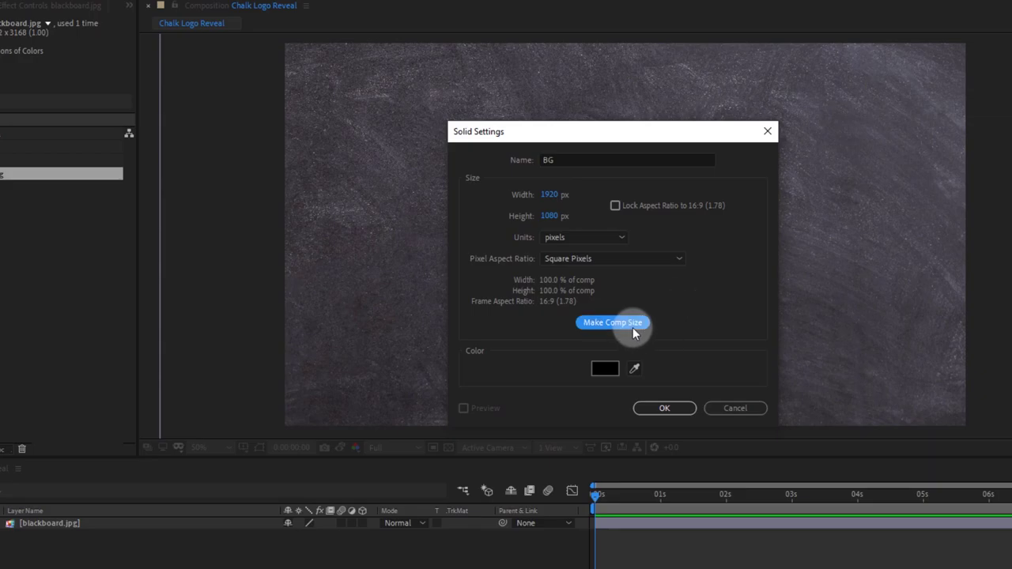
click(664, 407)
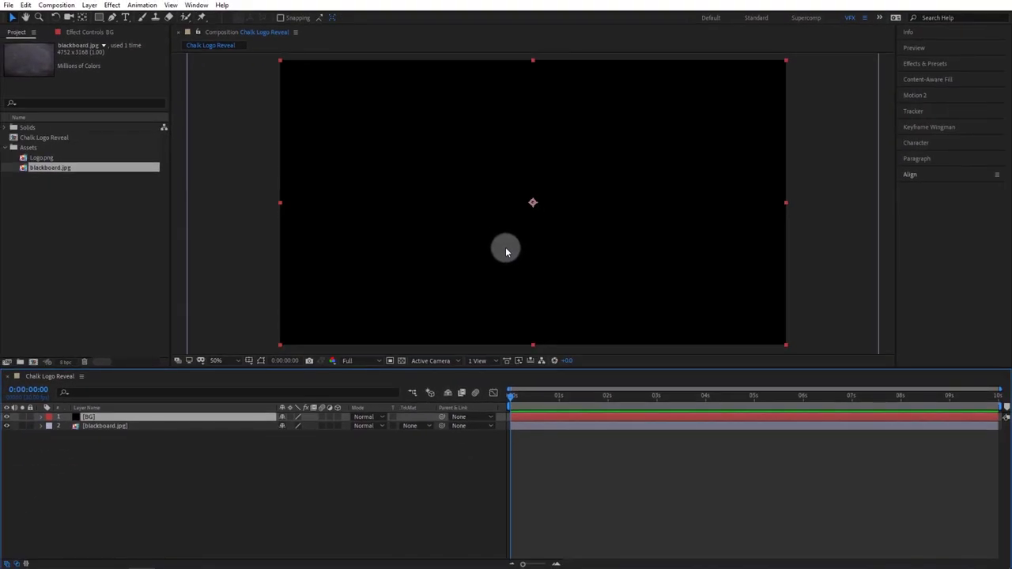
Move the BG solid beneath blackboard.jpg and set the blackboard's Opacity to 50%
drag(87, 419, 88, 447)
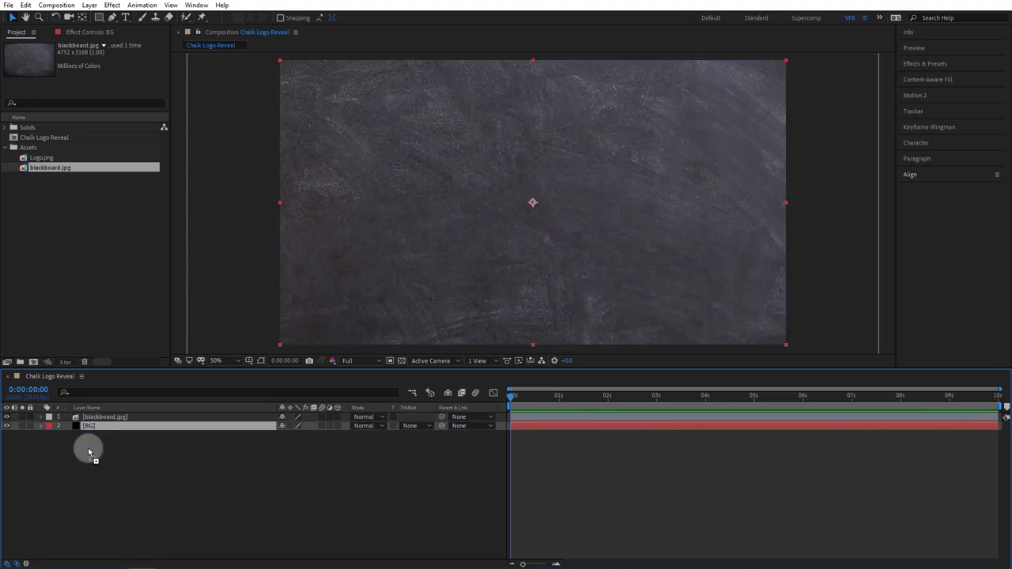
click(91, 416)
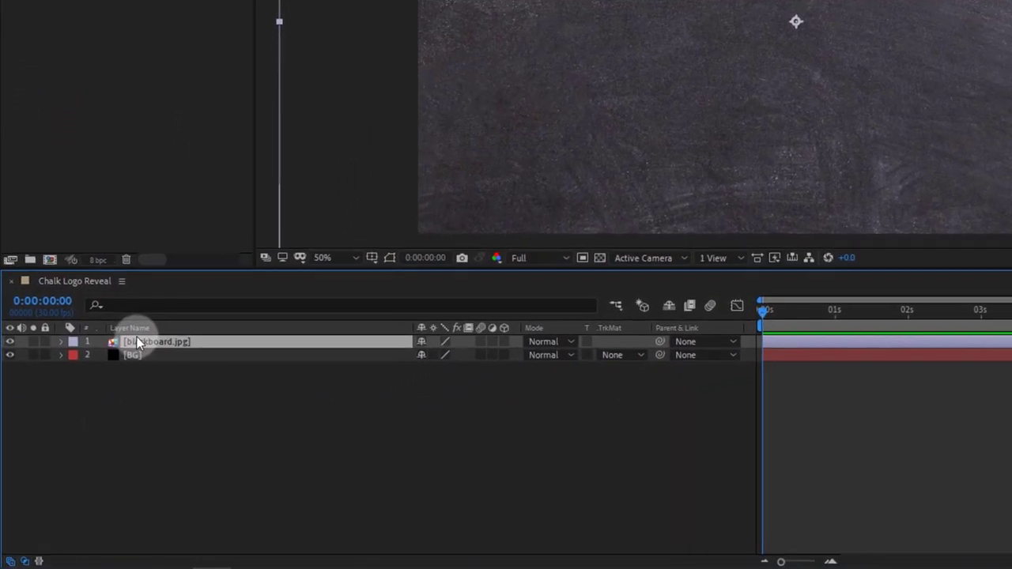
key(t)
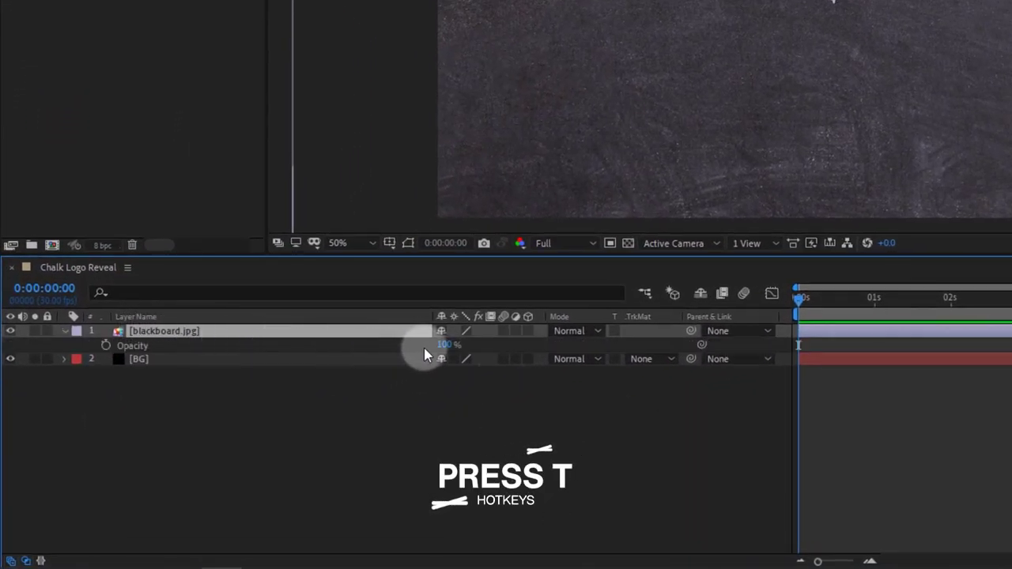
click(444, 346)
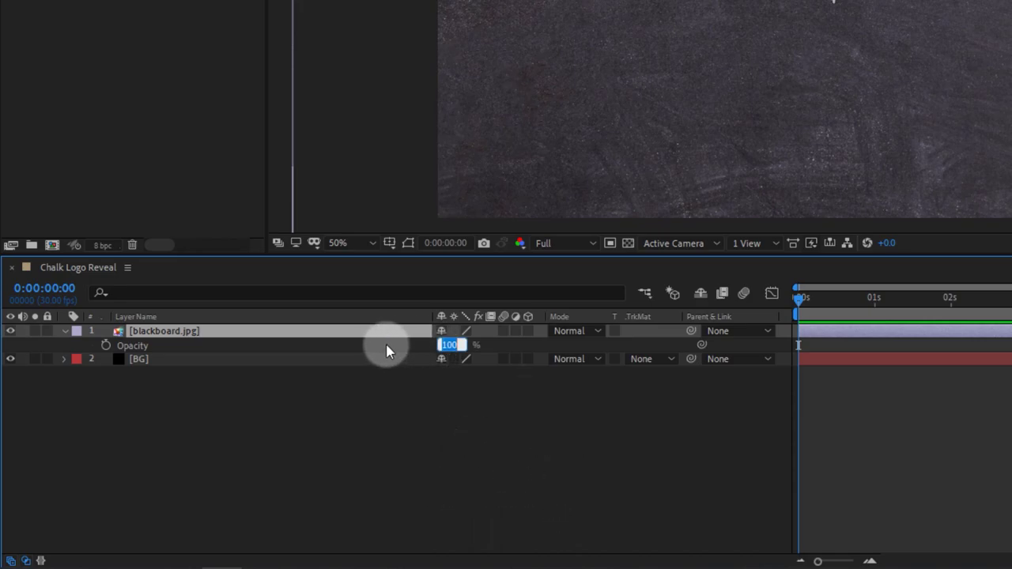
text(50)
key(Return)
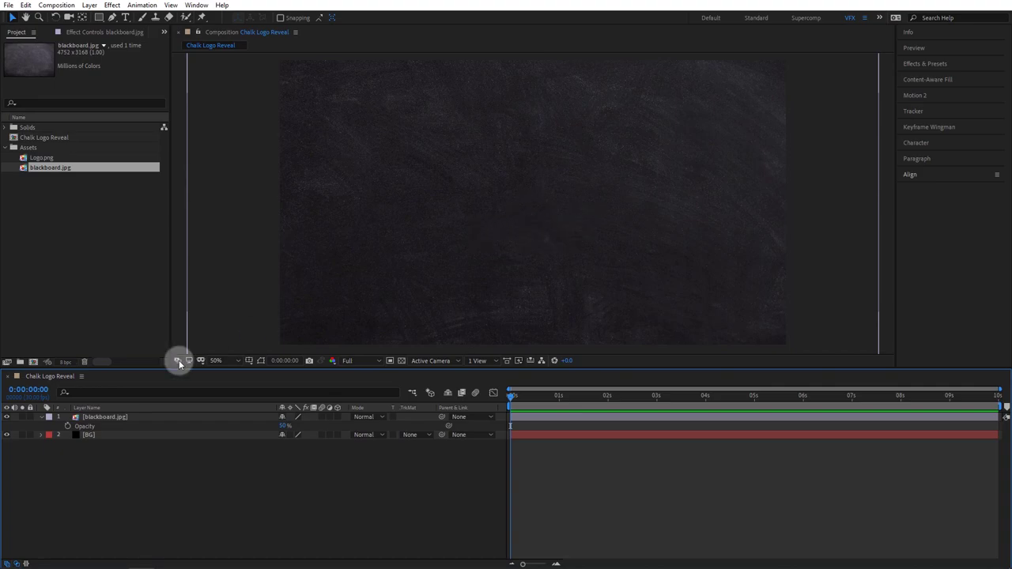
click(42, 418)
click(93, 454)
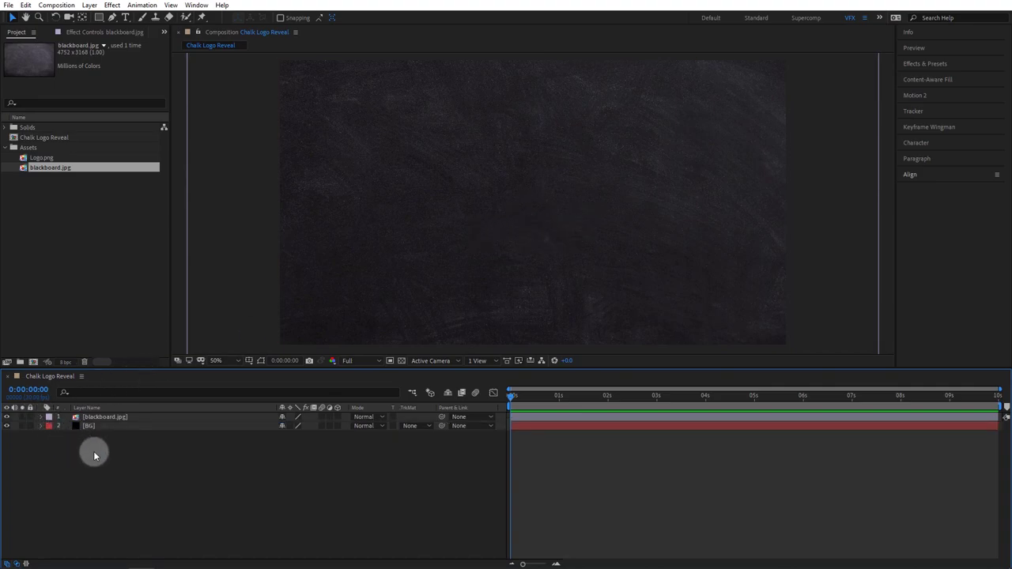
Add Logo.png as the top layer and scale the horse-head logo up in the centre
drag(35, 159, 62, 415)
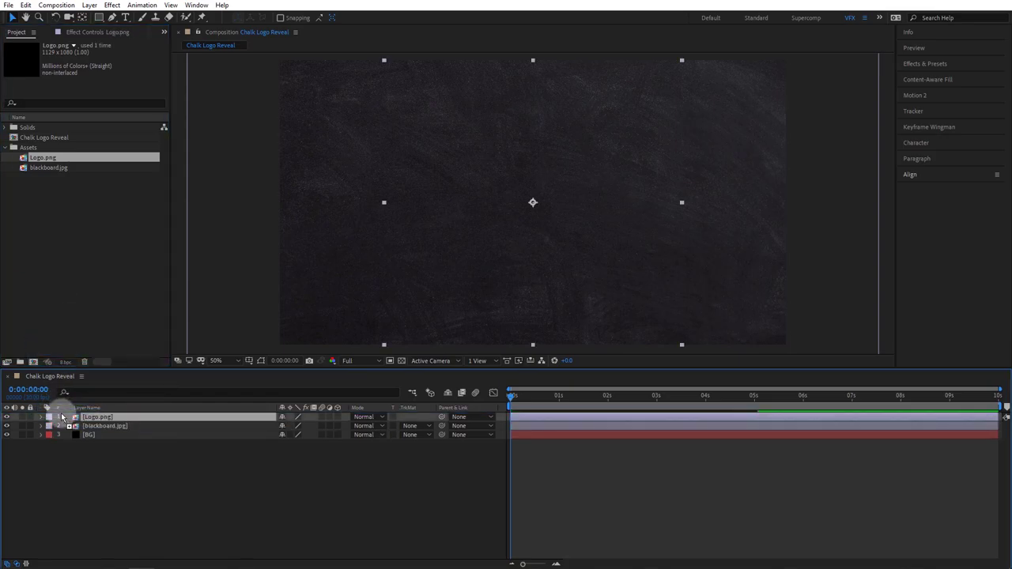
key(comma)
key(comma)
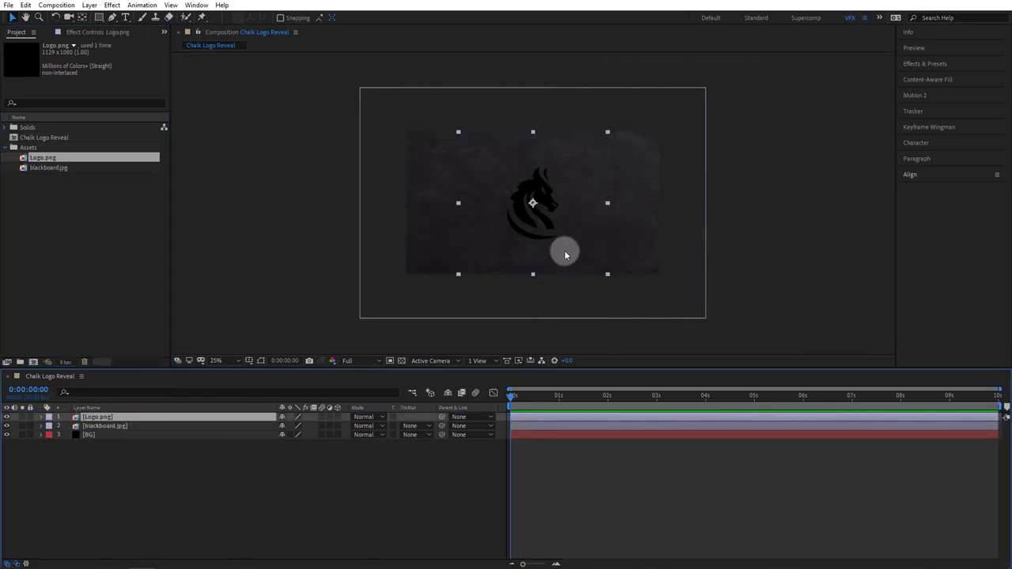
click(603, 272)
drag(602, 273, 586, 261)
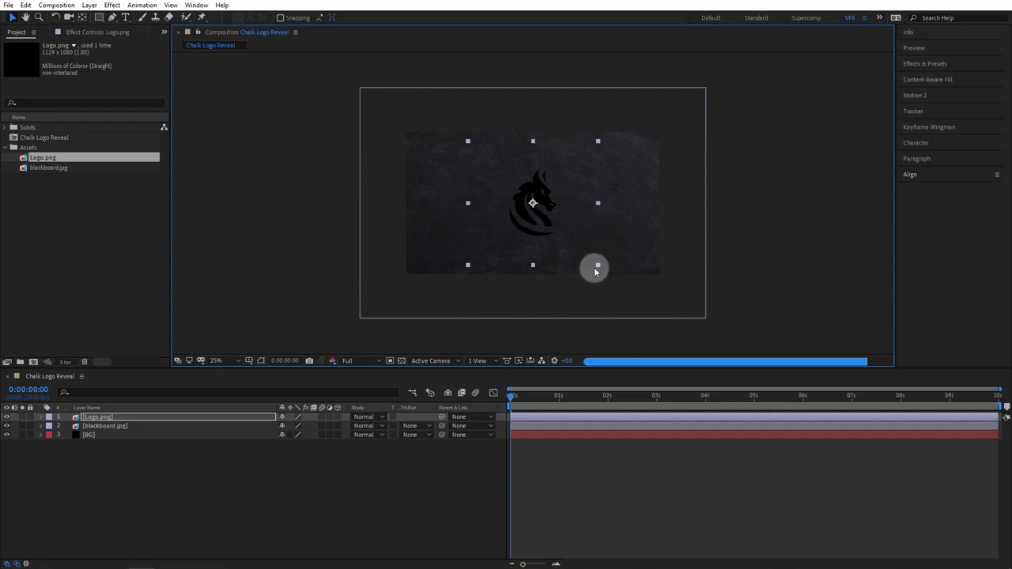
key(period)
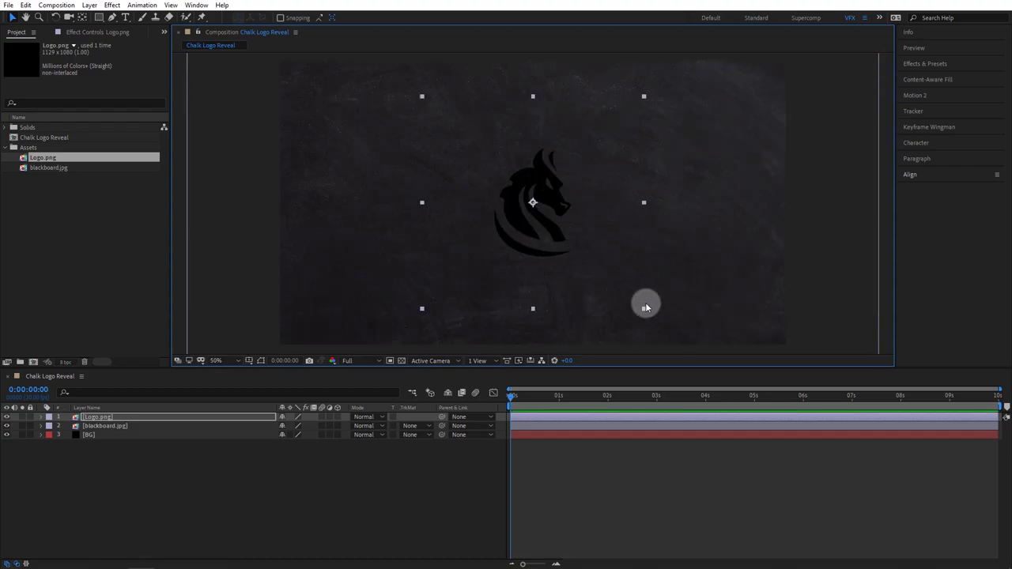
drag(643, 308, 661, 336)
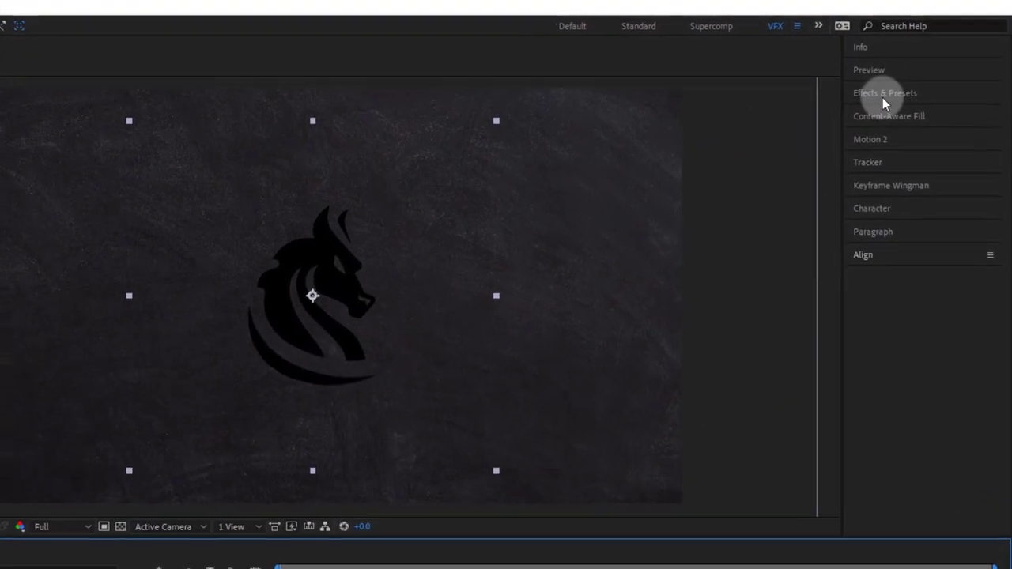
Apply the Fill effect from Effects & Presets to the Logo.png layer
click(882, 97)
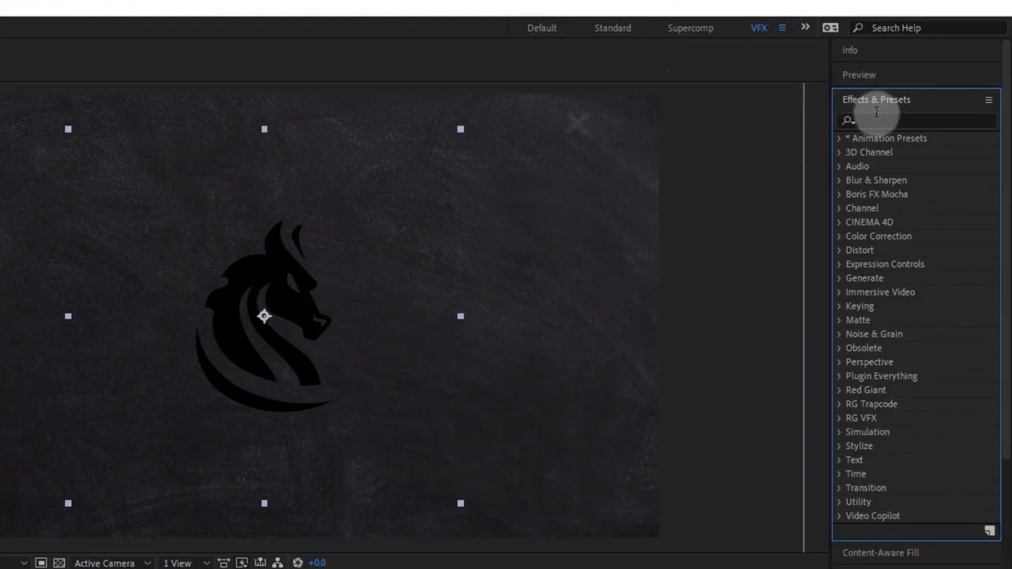
click(877, 118)
text(Fill)
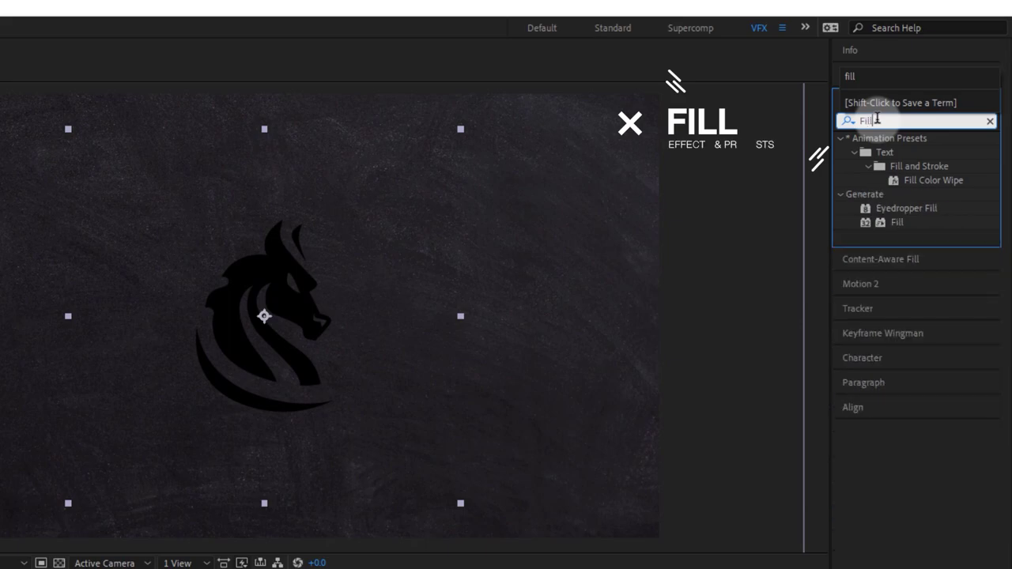
double_click(896, 223)
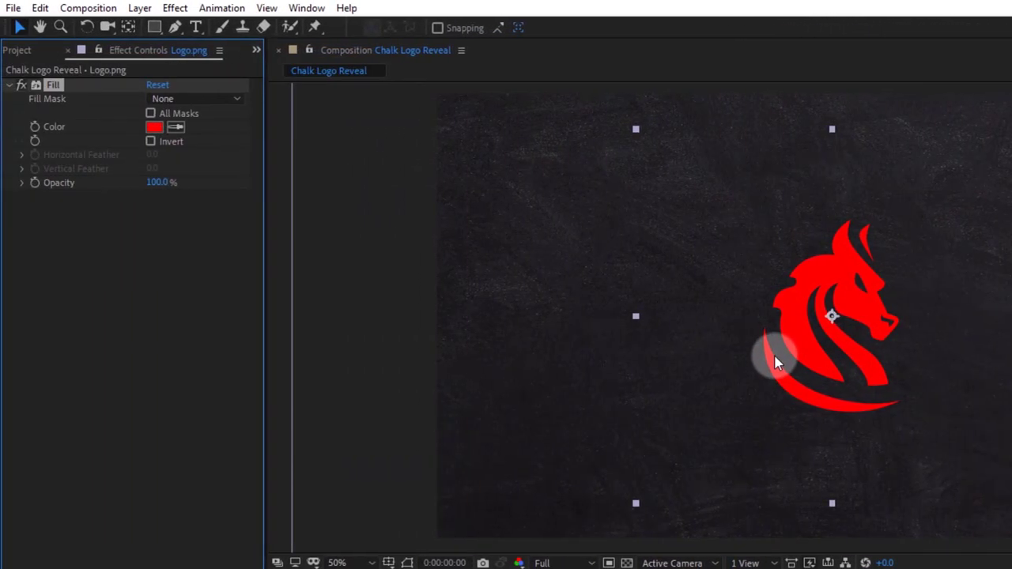
Set the Fill effect's colour to white (FFFFFF)
click(154, 128)
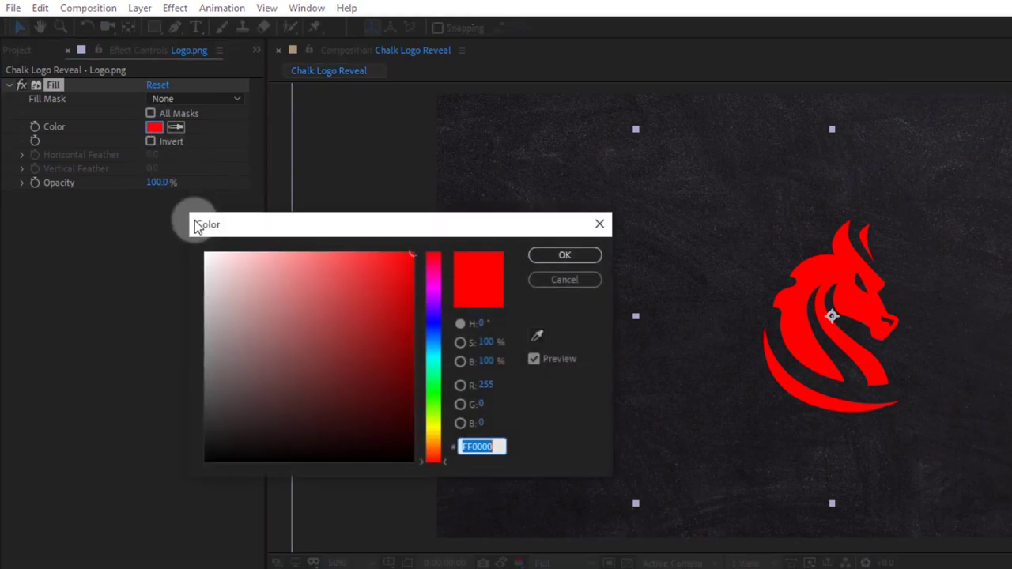
text(FFFFFF)
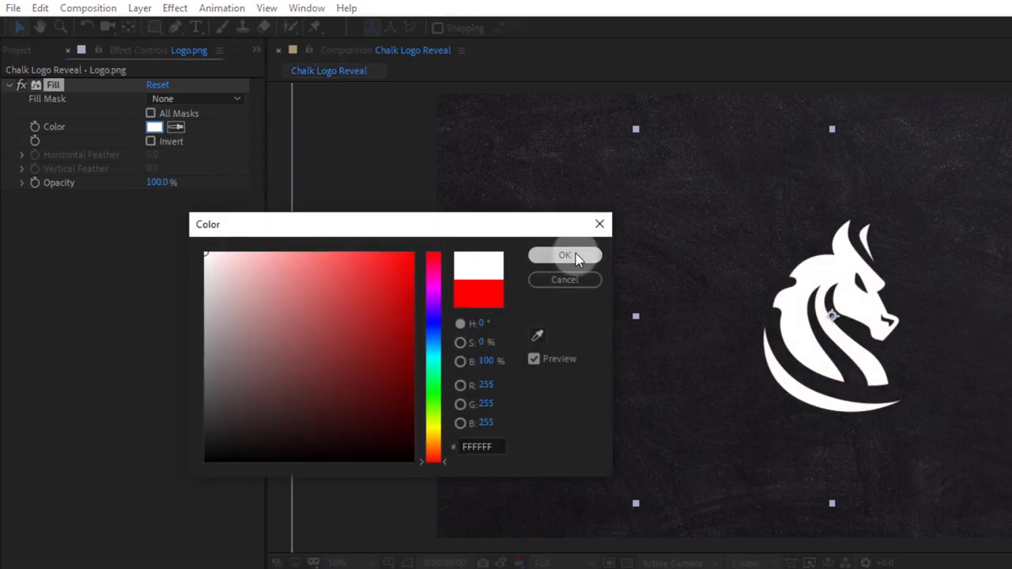
click(576, 257)
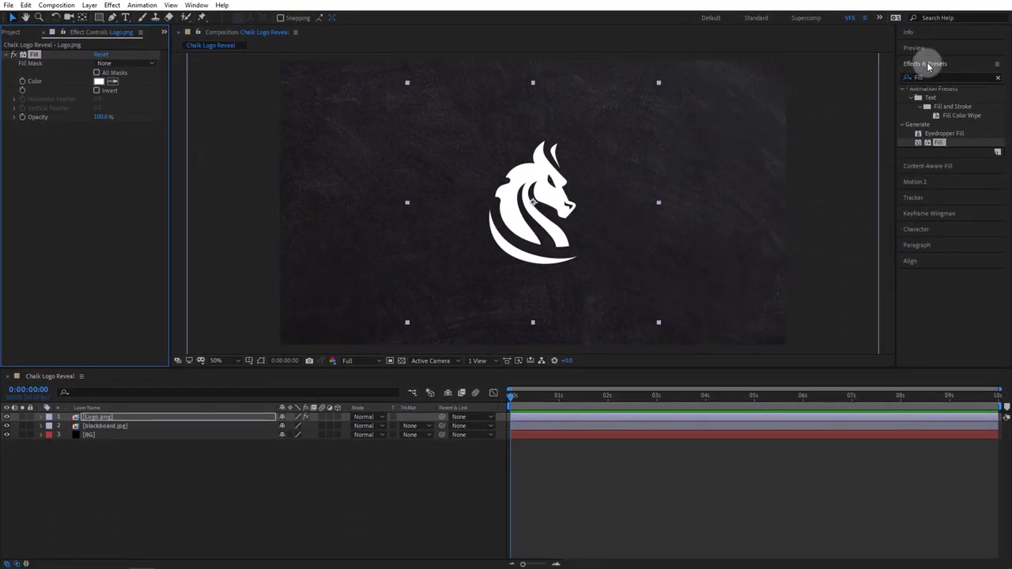
click(929, 66)
click(559, 233)
click(127, 436)
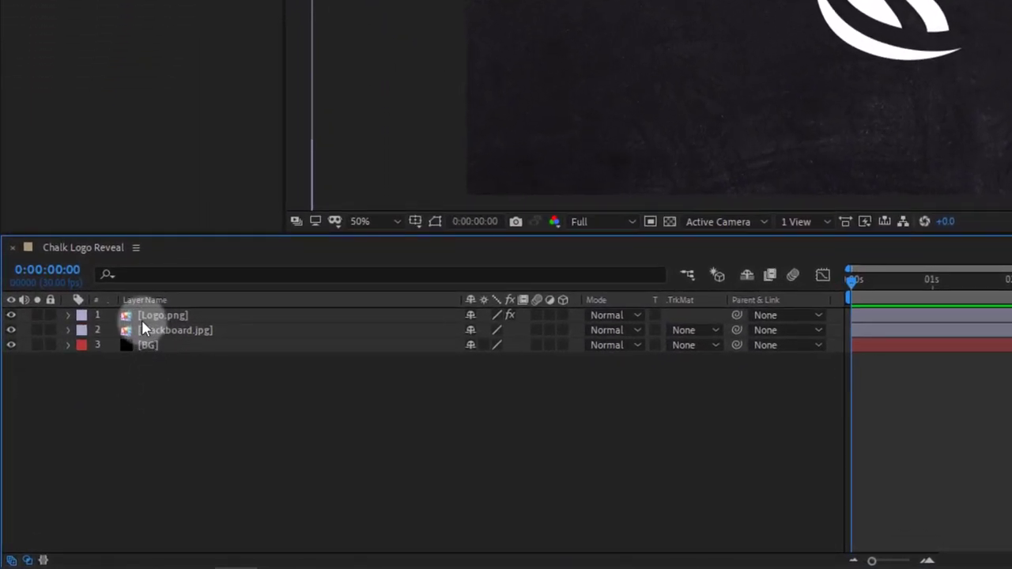
Pre-compose Logo.png into 'Main Logo', moving all attributes into the new composition
right_click(154, 324)
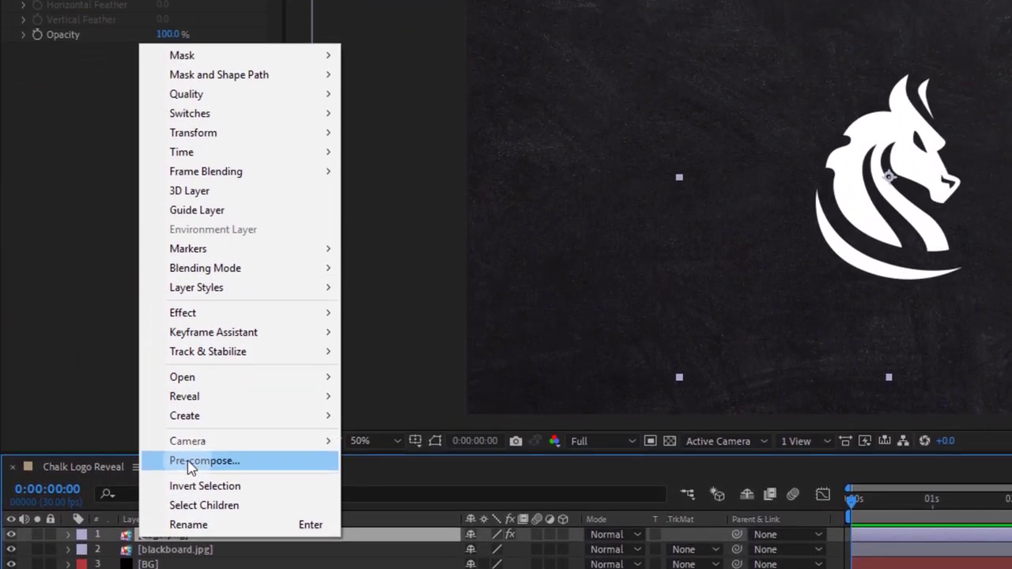
click(191, 465)
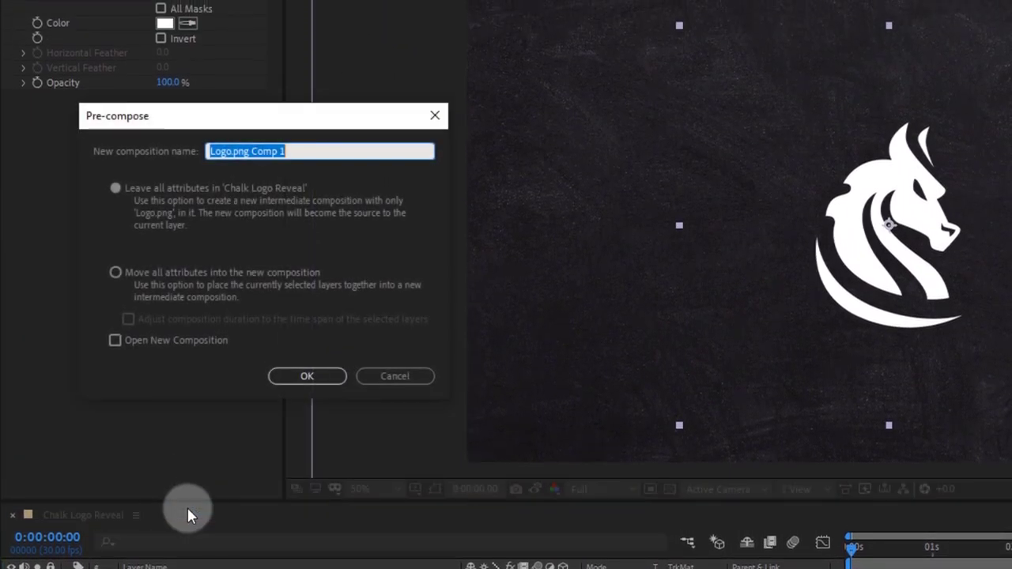
click(214, 272)
drag(316, 151, 172, 151)
text(Main Logo)
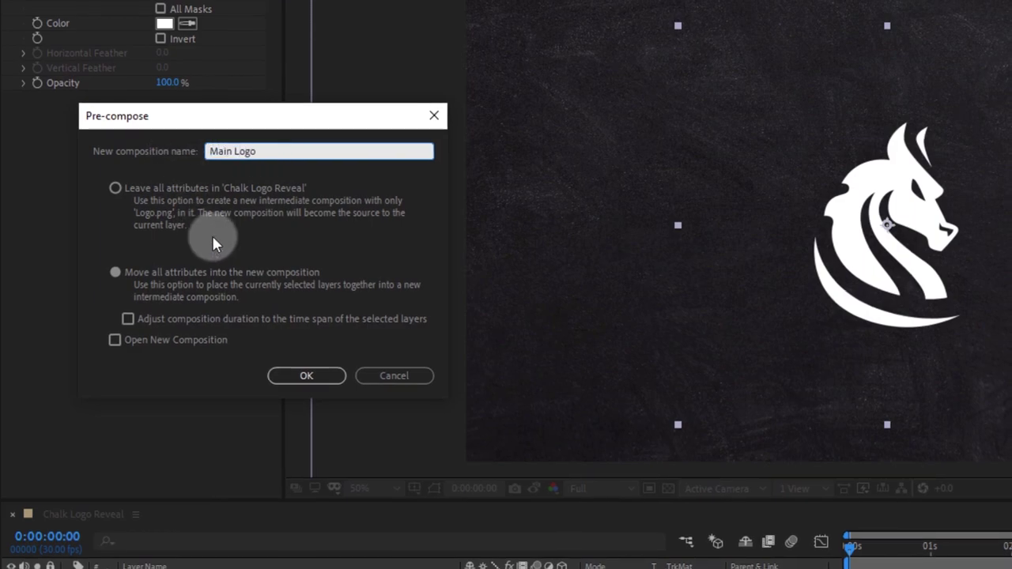
click(307, 376)
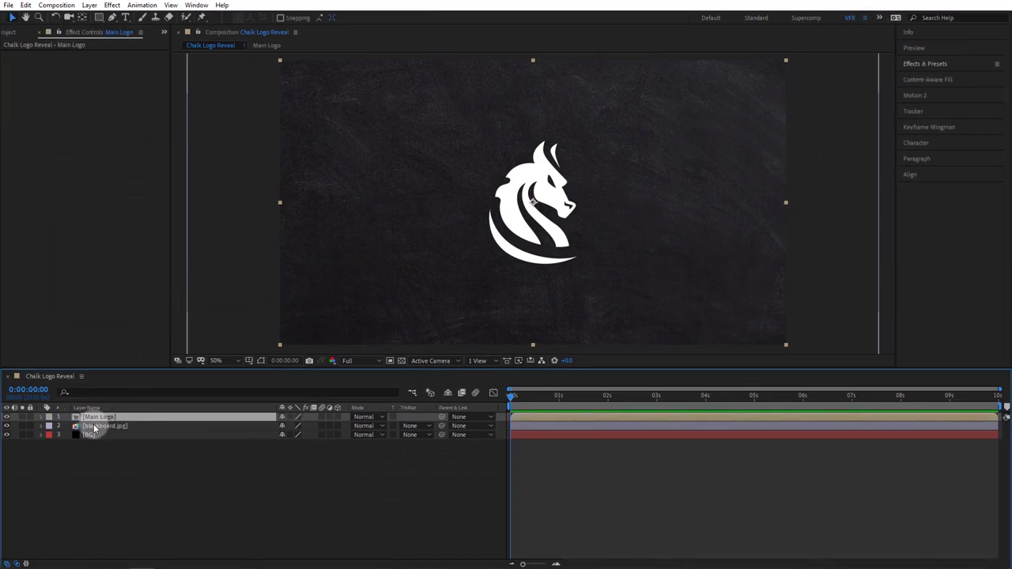
Duplicate the Main Logo layer in the timeline with Ctrl+D
click(7, 35)
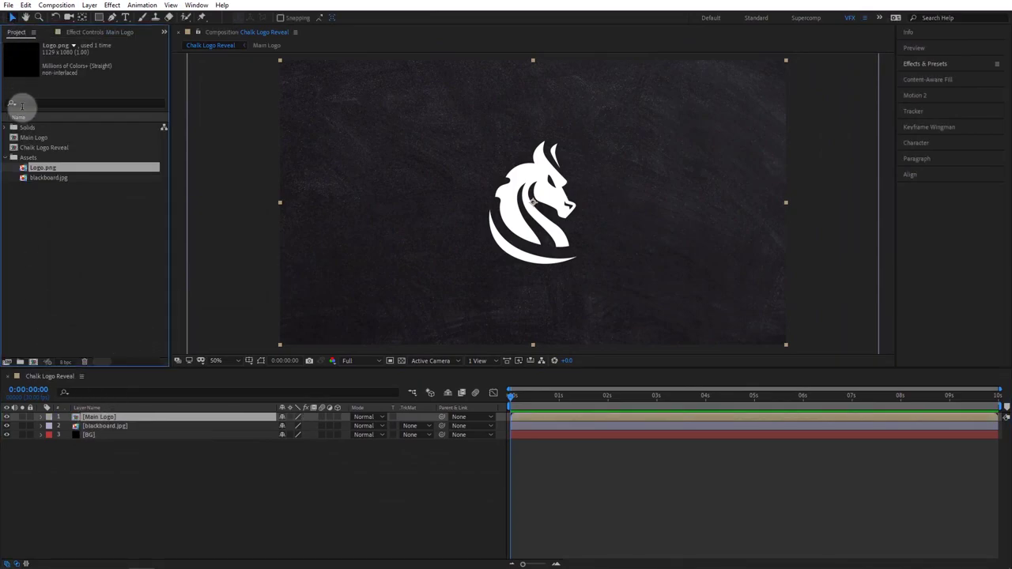
click(7, 159)
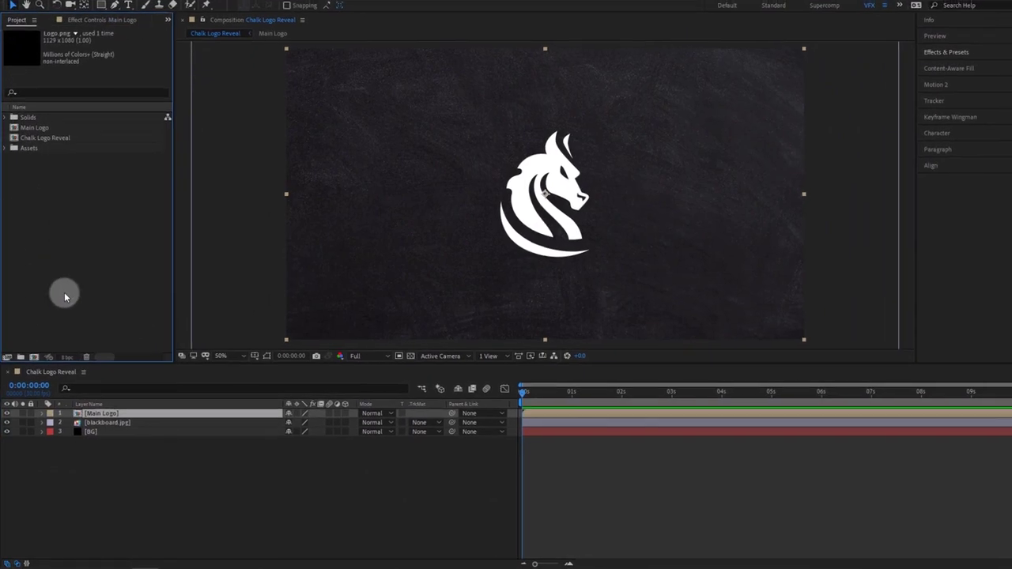
click(100, 416)
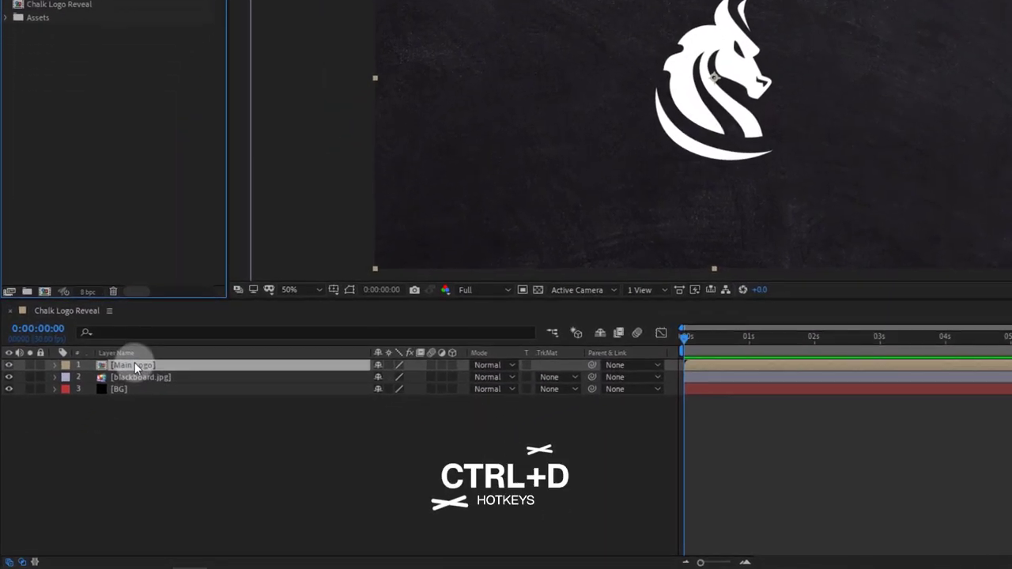
click(134, 364)
key(ctrl+d)
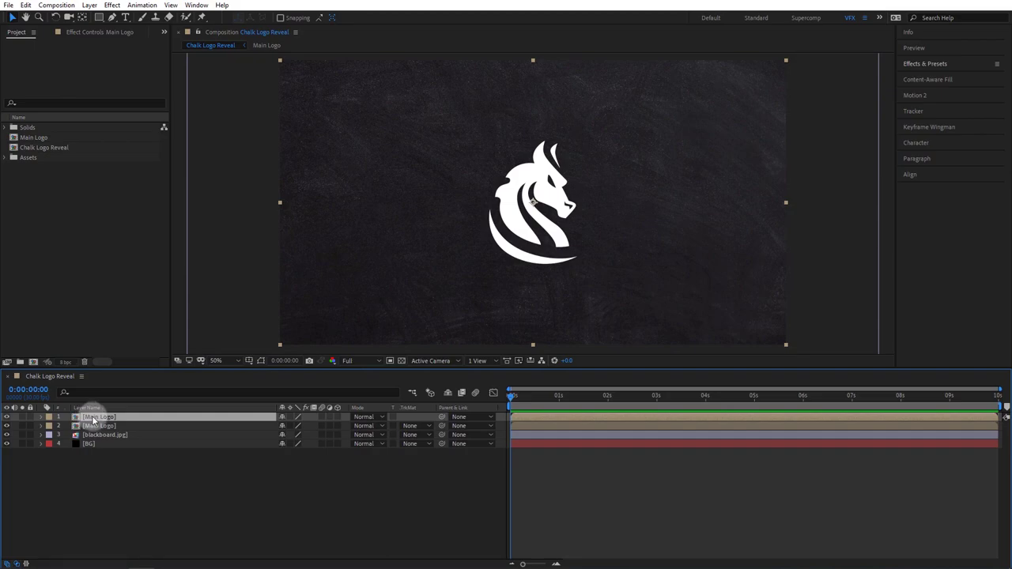
click(89, 427)
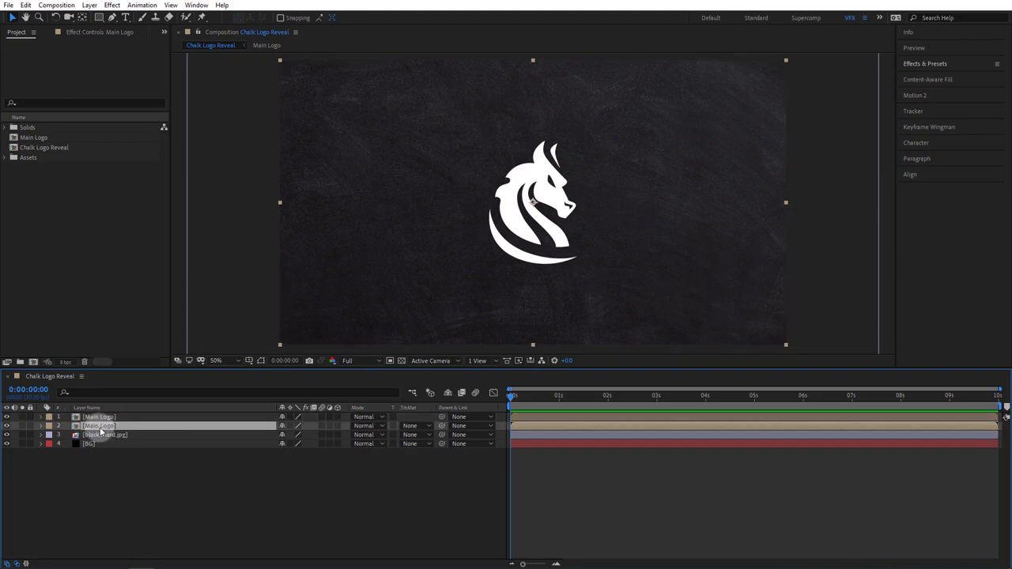
Duplicate the Main Logo comp as Main Logo 2 and swap it in as layer 2's source
click(37, 139)
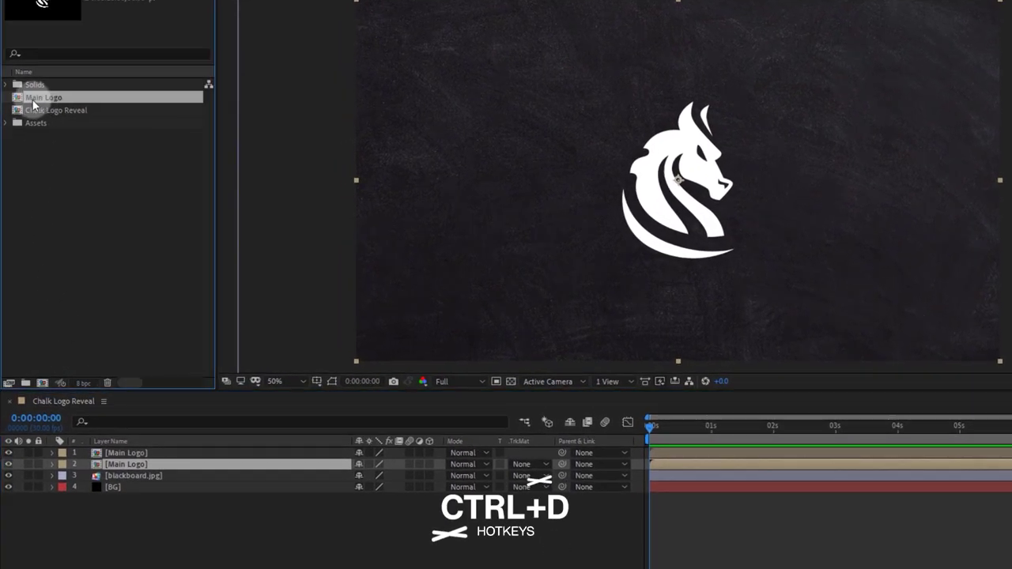
key(ctrl+d)
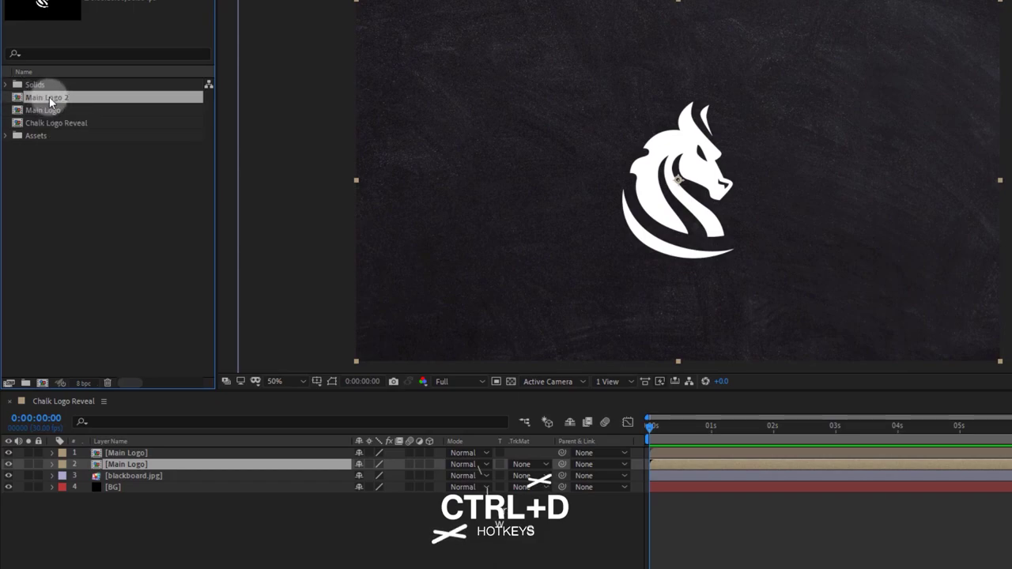
drag(49, 97, 120, 469)
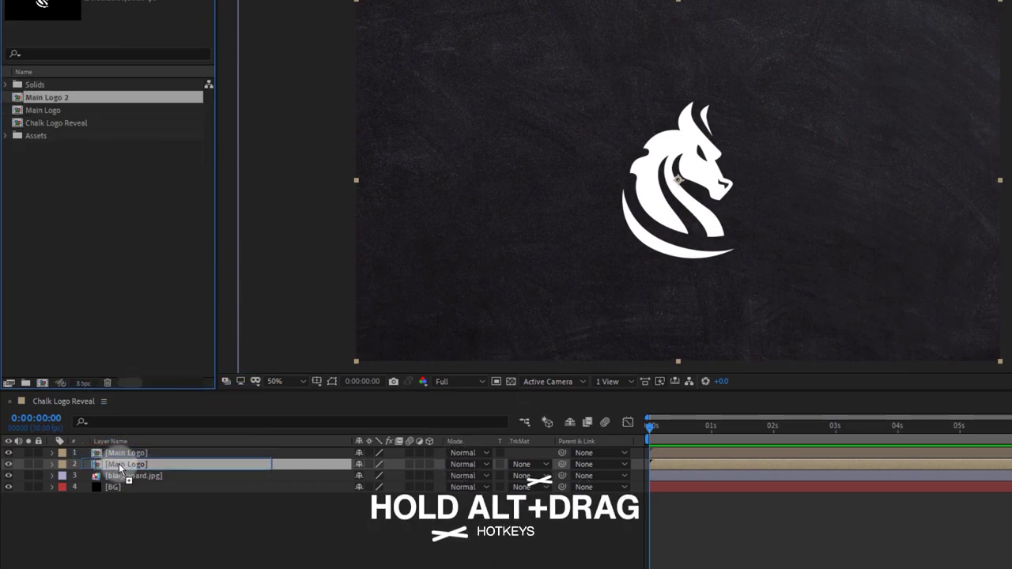
Rename layer 2 to 'Logo Reveal' and turn off its visibility
right_click(120, 467)
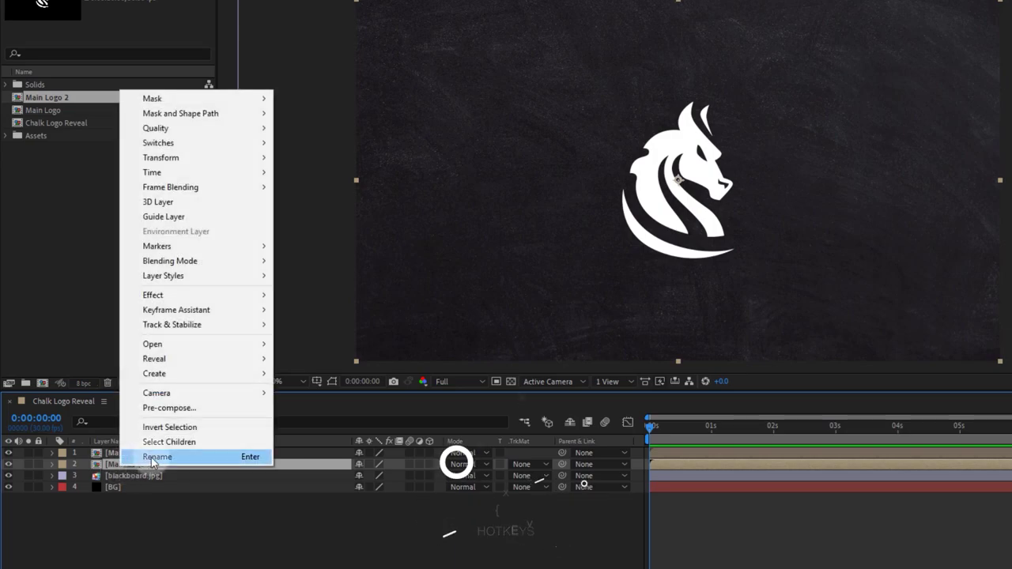
click(153, 459)
text(Logo Reveal)
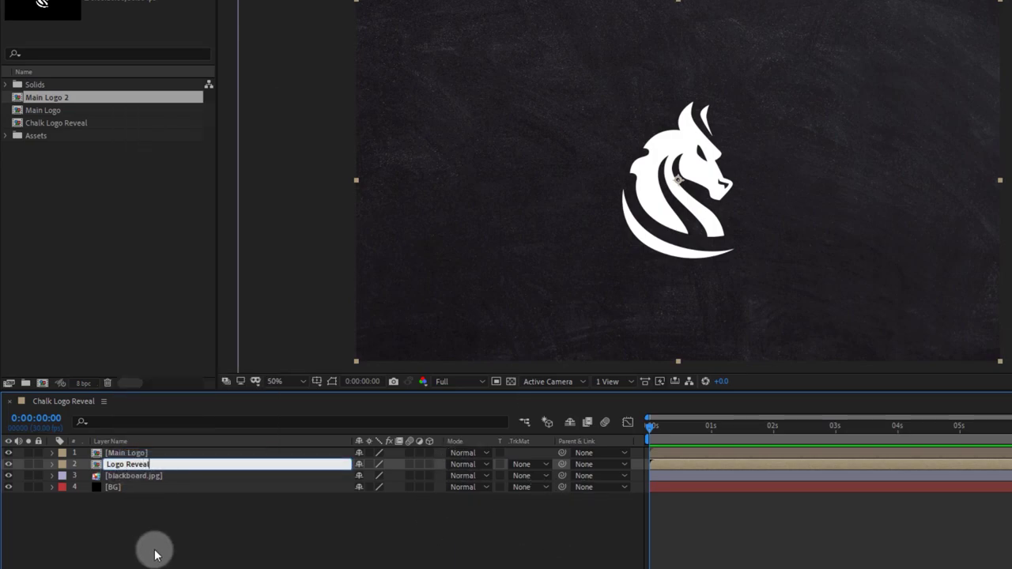
click(150, 537)
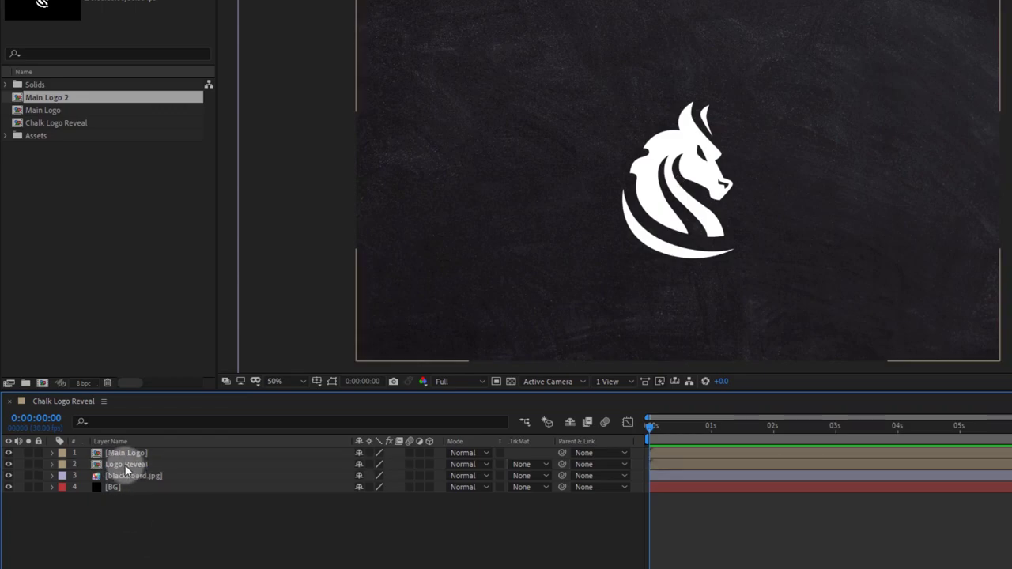
click(118, 454)
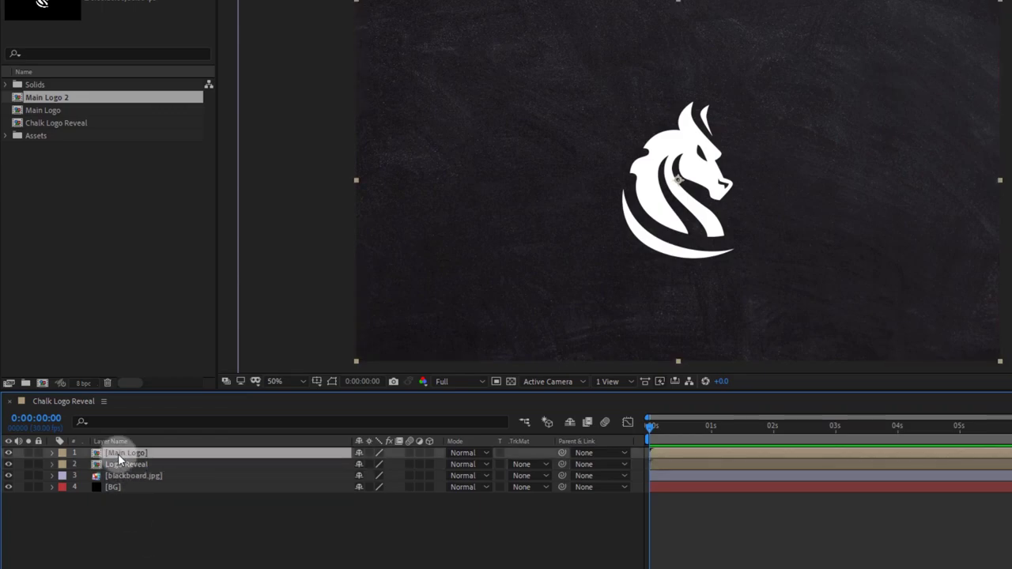
click(9, 465)
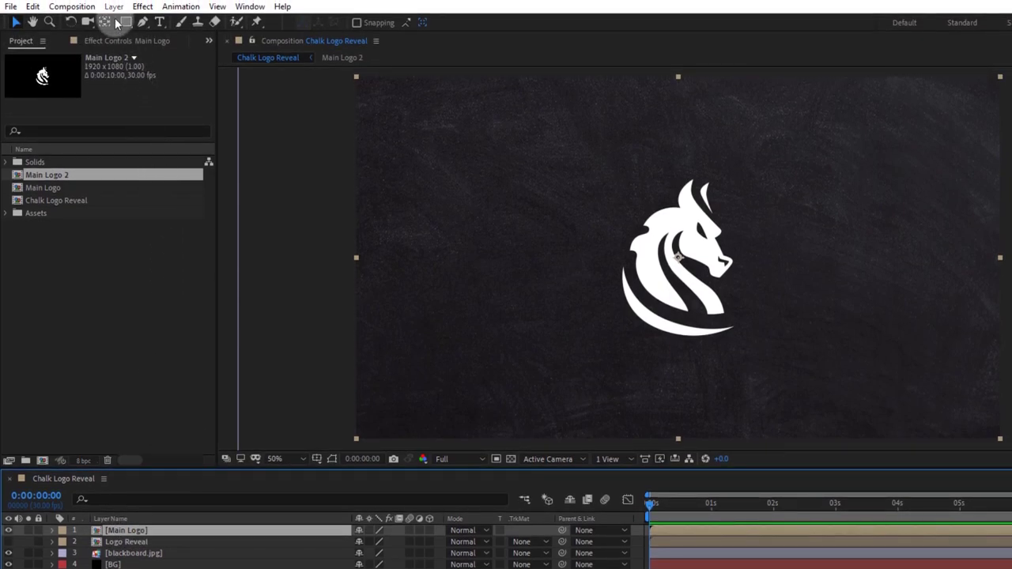
Run Layer > Auto-trace on Main Logo and show the traced mask outlines at 100% zoom
click(114, 6)
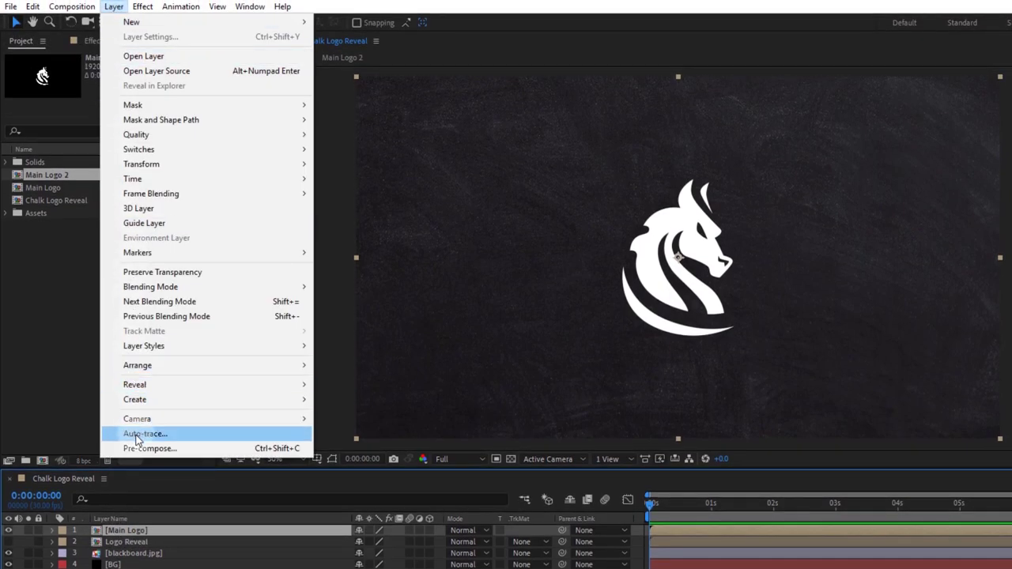
click(136, 436)
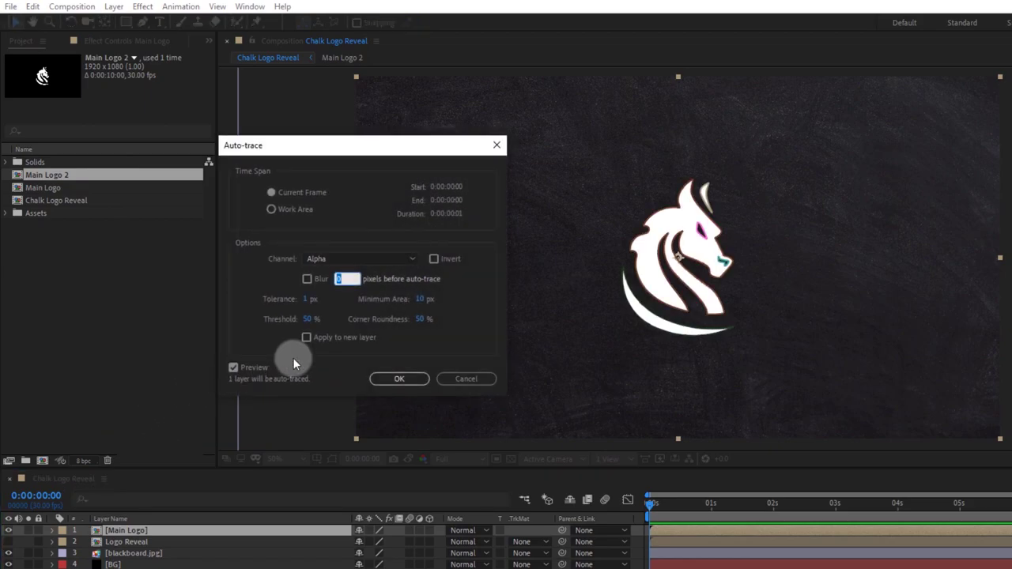
click(387, 379)
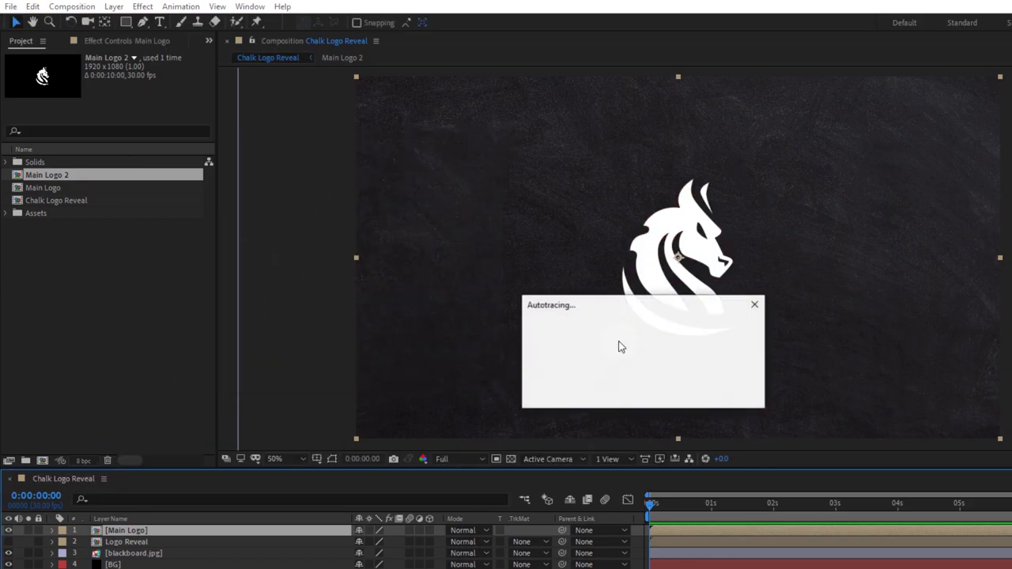
key(period)
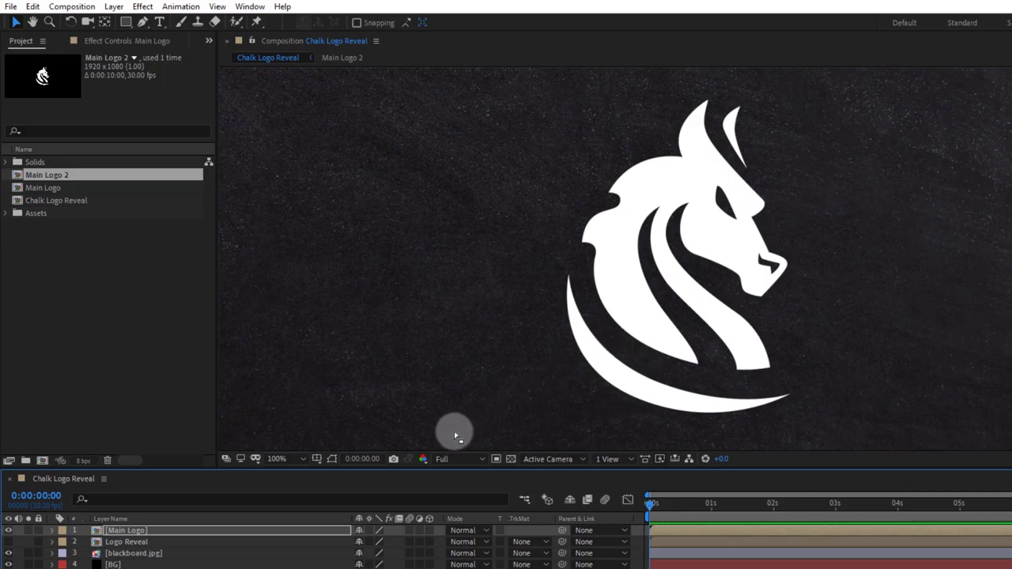
click(334, 458)
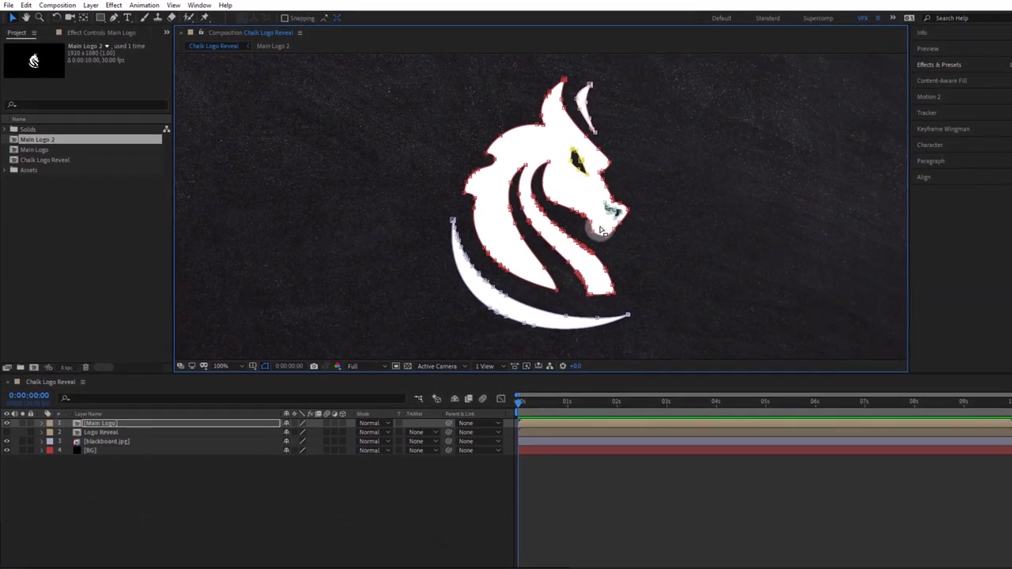
Hide the Logo.png layer inside the Main Logo comp, then return to Chalk Logo Reveal
double_click(99, 417)
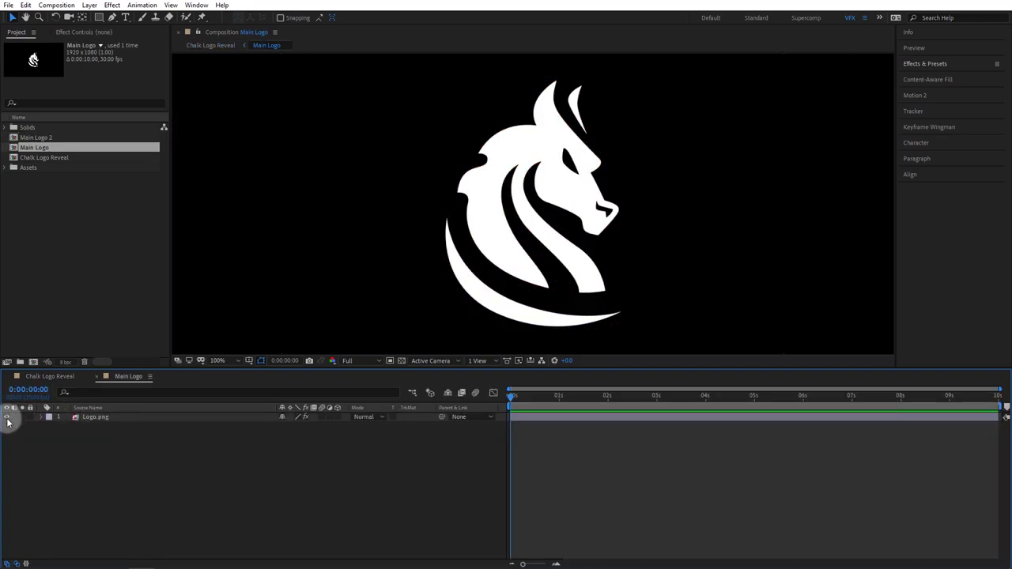
click(8, 418)
click(55, 378)
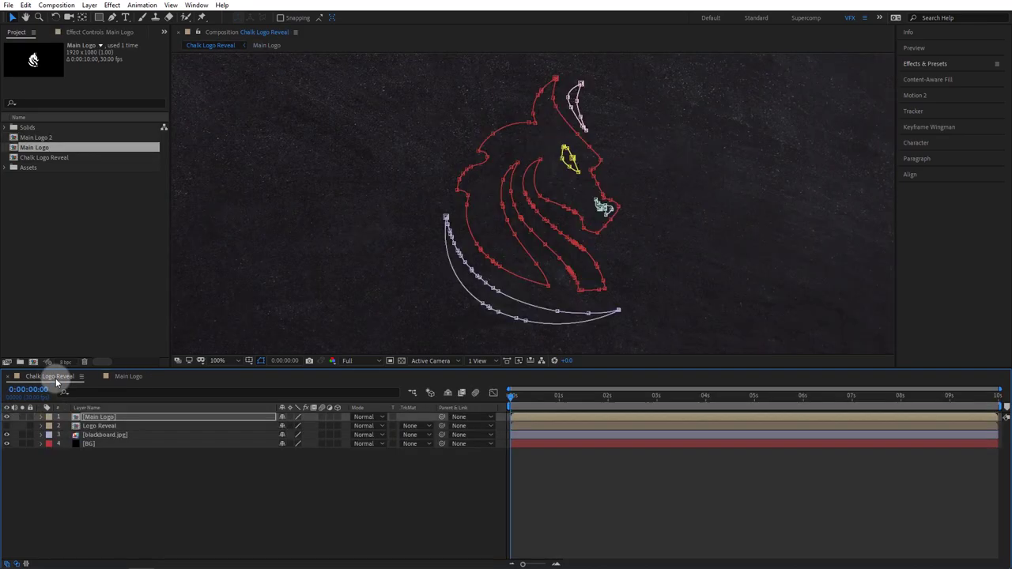
Drag the kinked vertices on the traced mask path to smooth its curve
scroll(492, 289, up, 1)
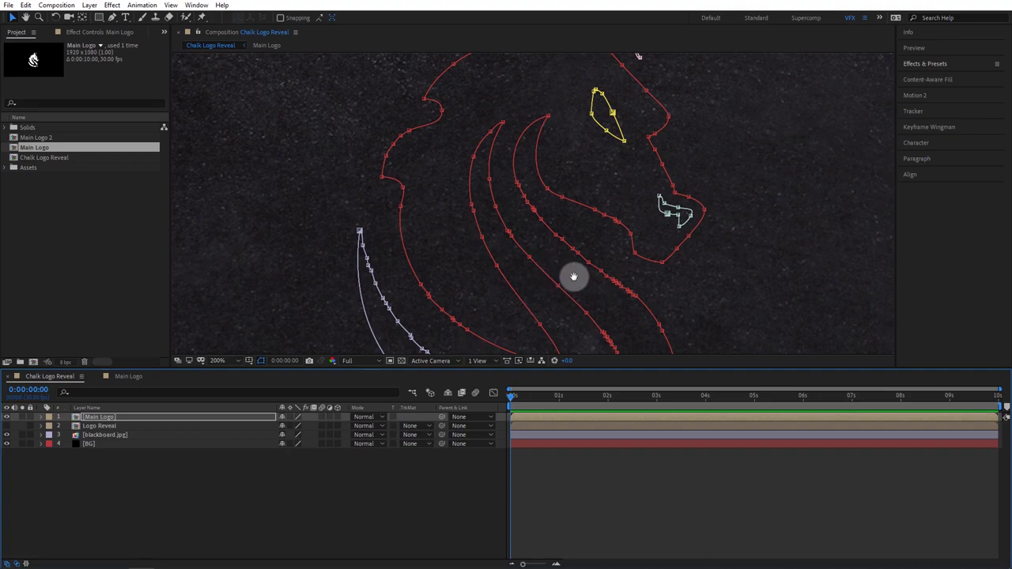
scroll(552, 278, up, 2)
scroll(479, 219, up, 1)
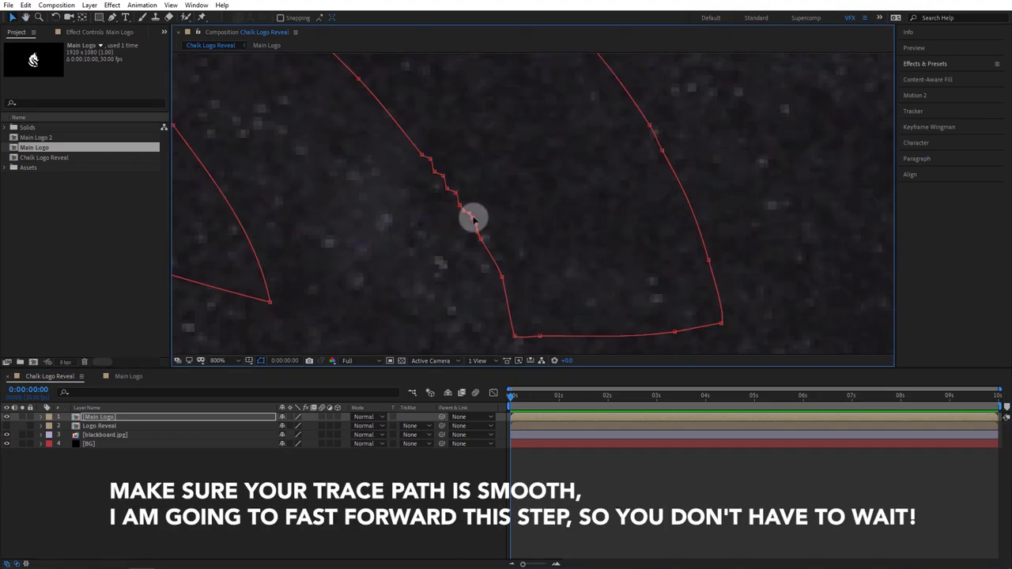
click(458, 194)
drag(458, 194, 443, 177)
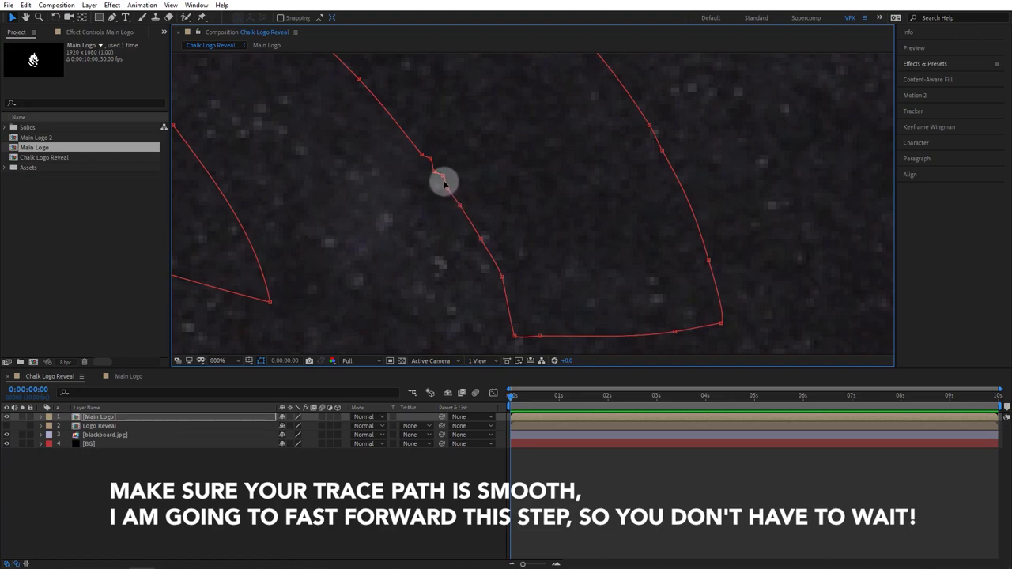
click(435, 172)
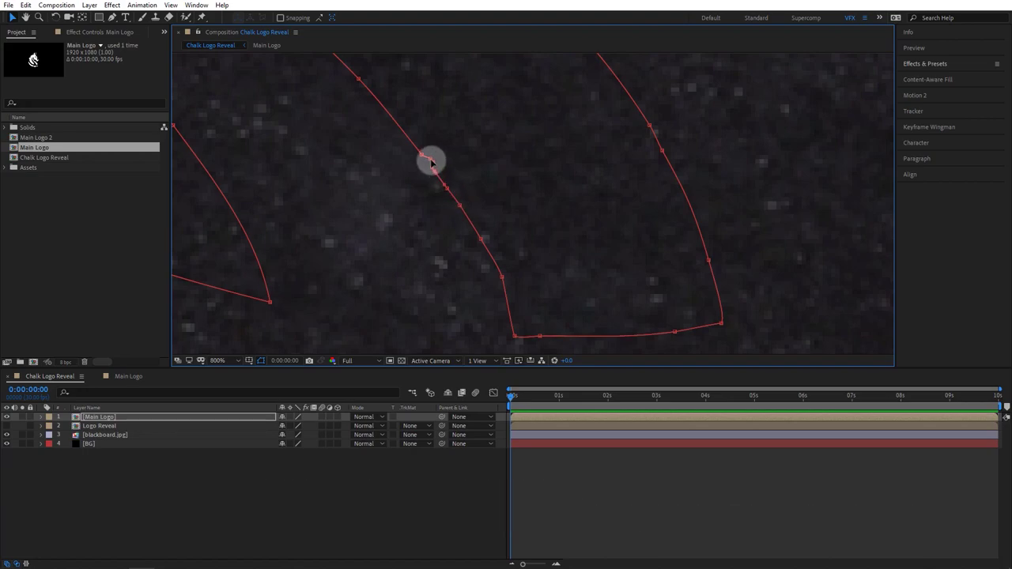
Delete three redundant vertices from the large white curved mask path
scroll(477, 181, down, 3)
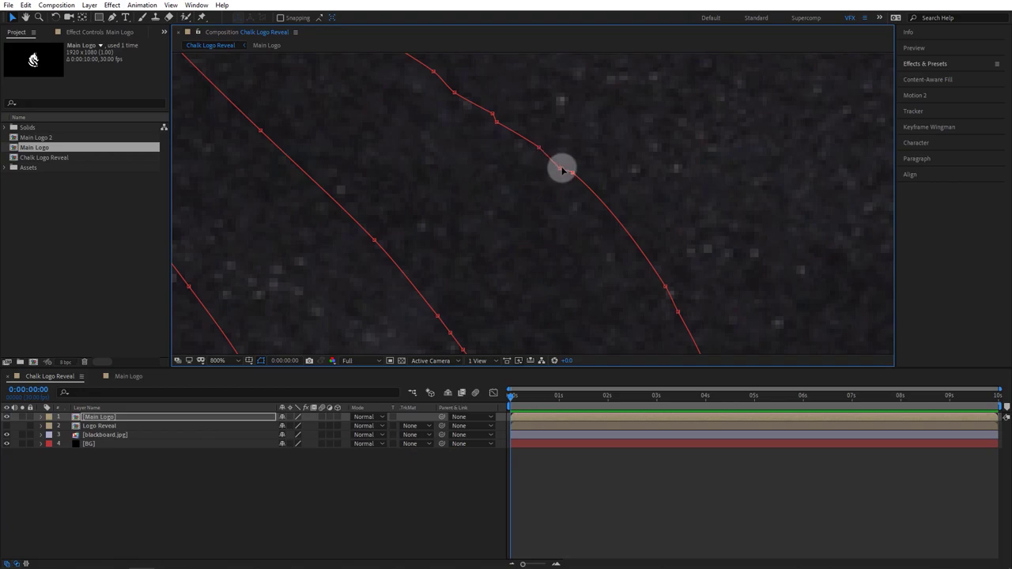
scroll(563, 170, down, 2)
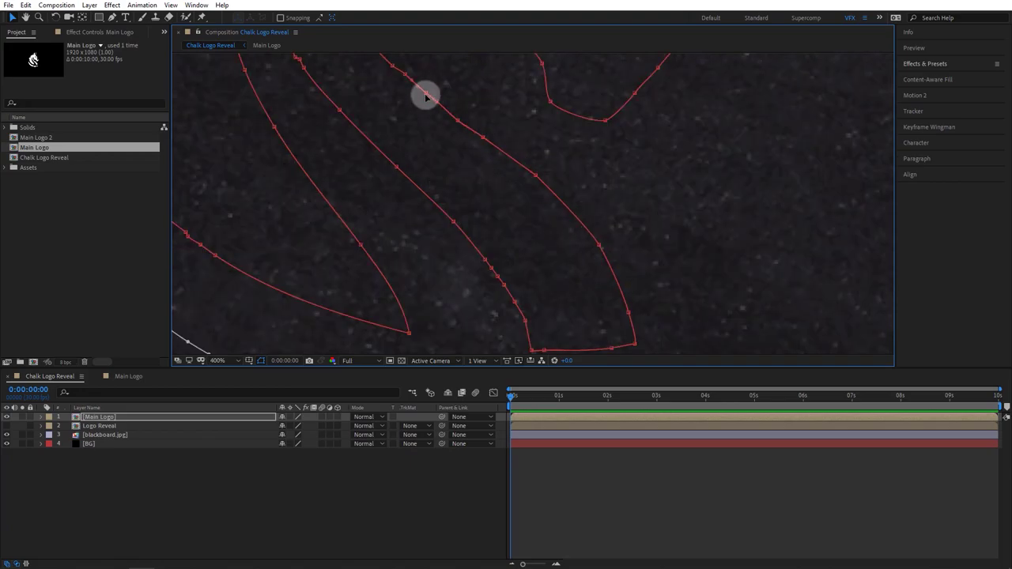
drag(425, 93, 502, 226)
mouse_move(390, 128)
mouse_down()
mouse_move(447, 219)
mouse_move(440, 232)
mouse_move(563, 194)
mouse_move(501, 280)
mouse_up()
mouse_move(435, 206)
mouse_down()
mouse_move(438, 161)
mouse_move(601, 167)
mouse_up()
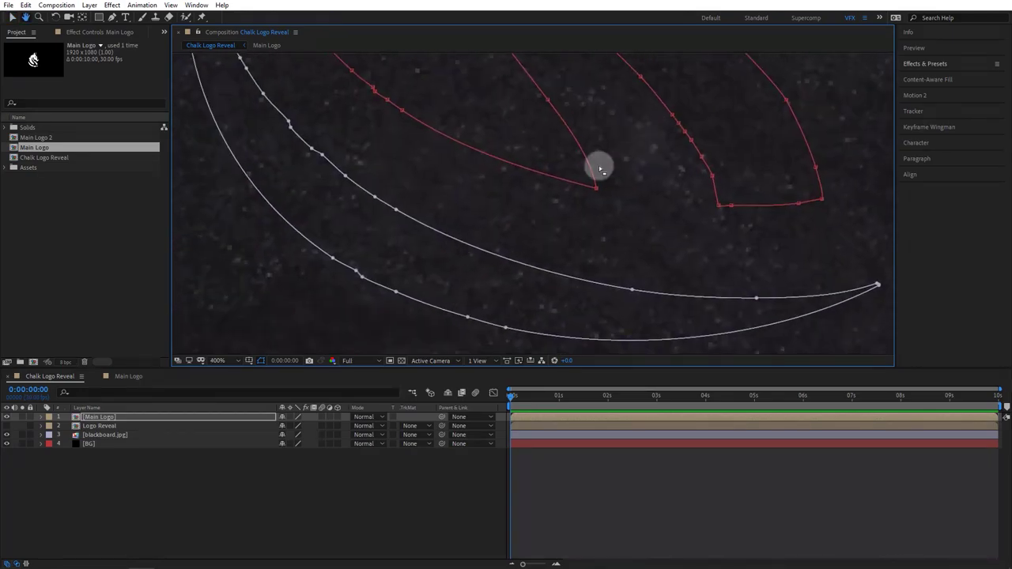
mouse_move(384, 282)
mouse_down()
mouse_move(384, 198)
mouse_move(394, 189)
mouse_up()
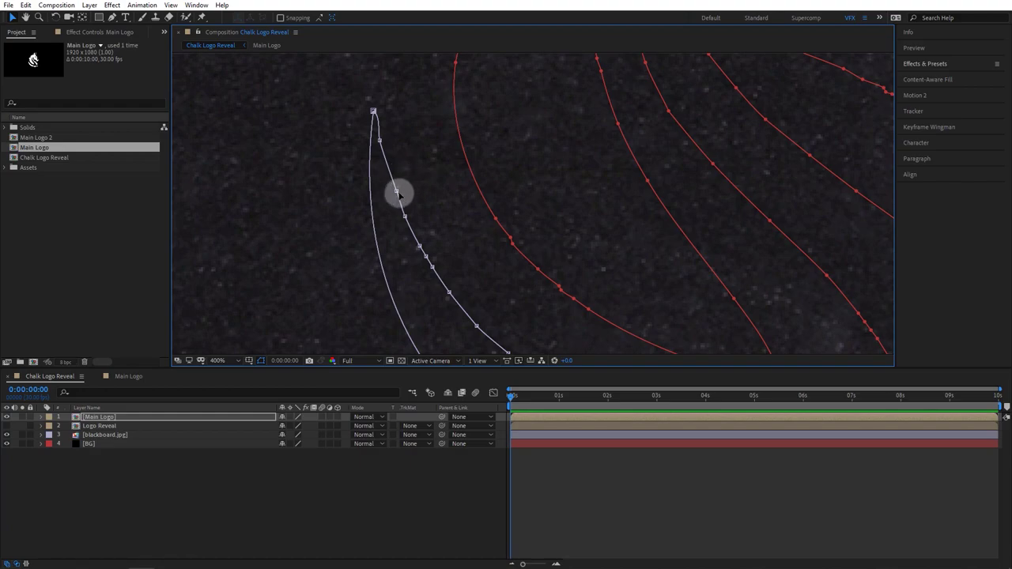
click(396, 192)
key(Delete)
click(380, 141)
key(Delete)
click(405, 216)
key(Delete)
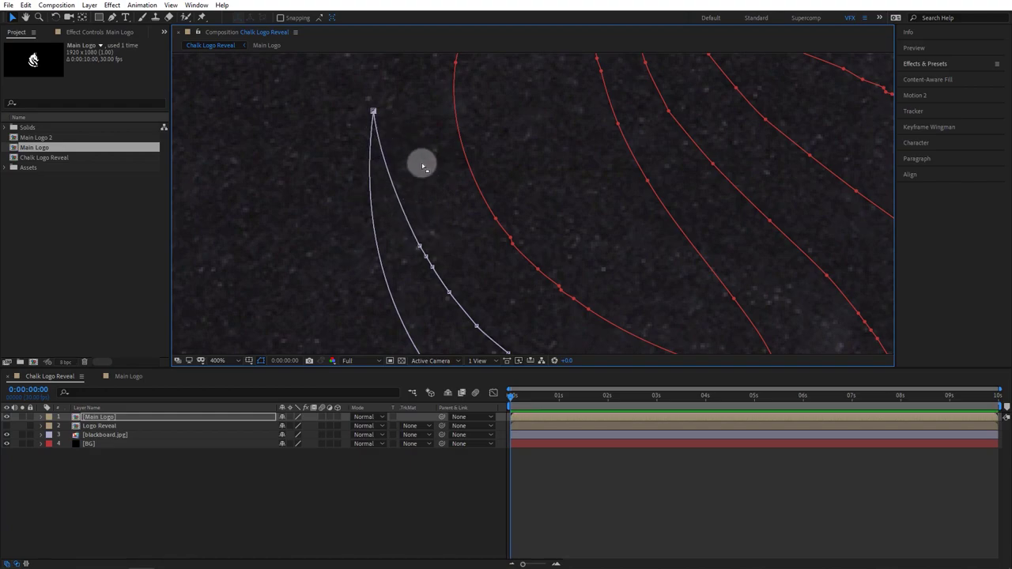
Zoom back out to 50%, re-centre the logo, and deselect Main Logo
scroll(646, 323, down, 2)
scroll(608, 203, down, 2)
scroll(605, 216, down, 2)
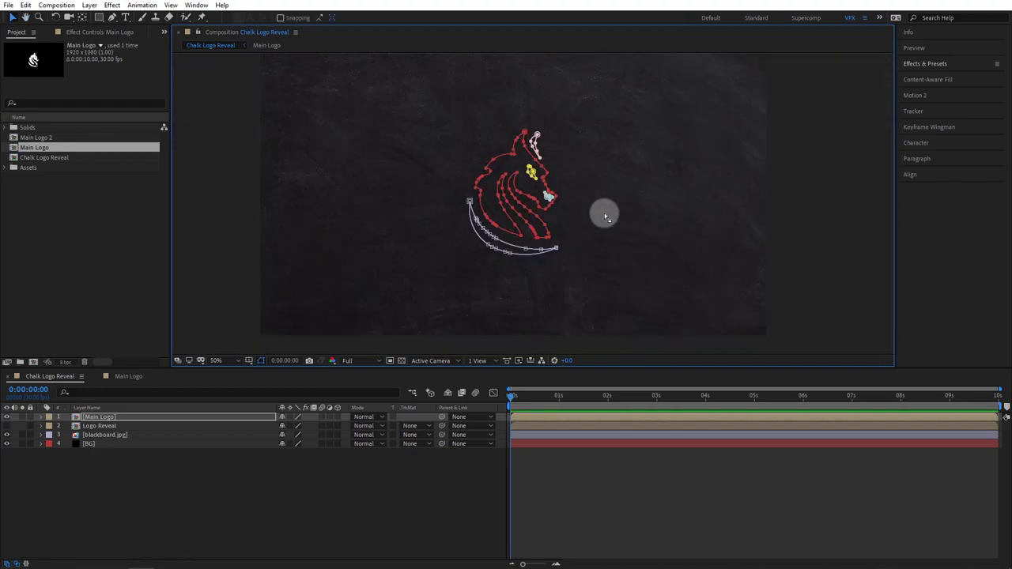
drag(605, 216, 610, 223)
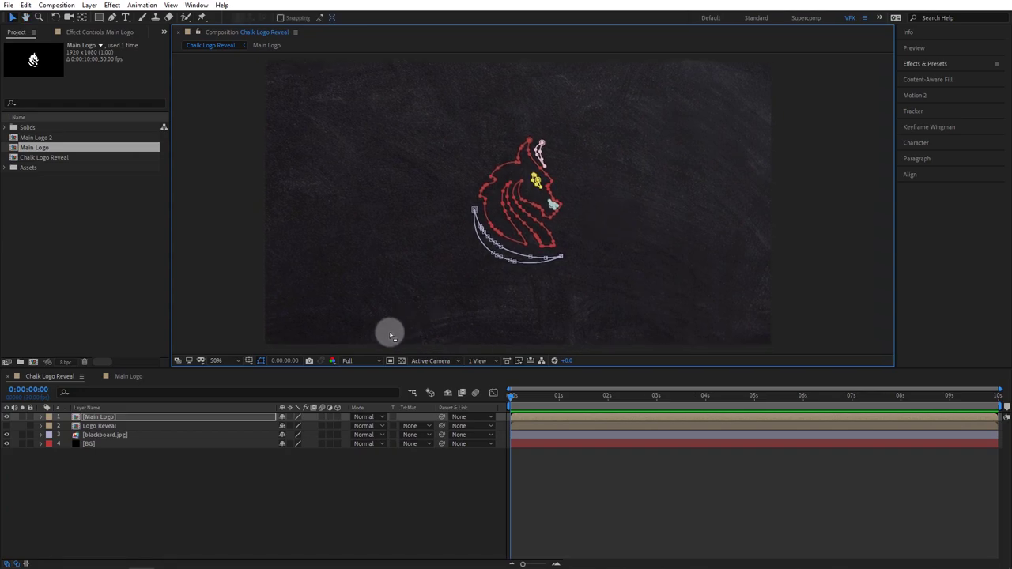
click(123, 463)
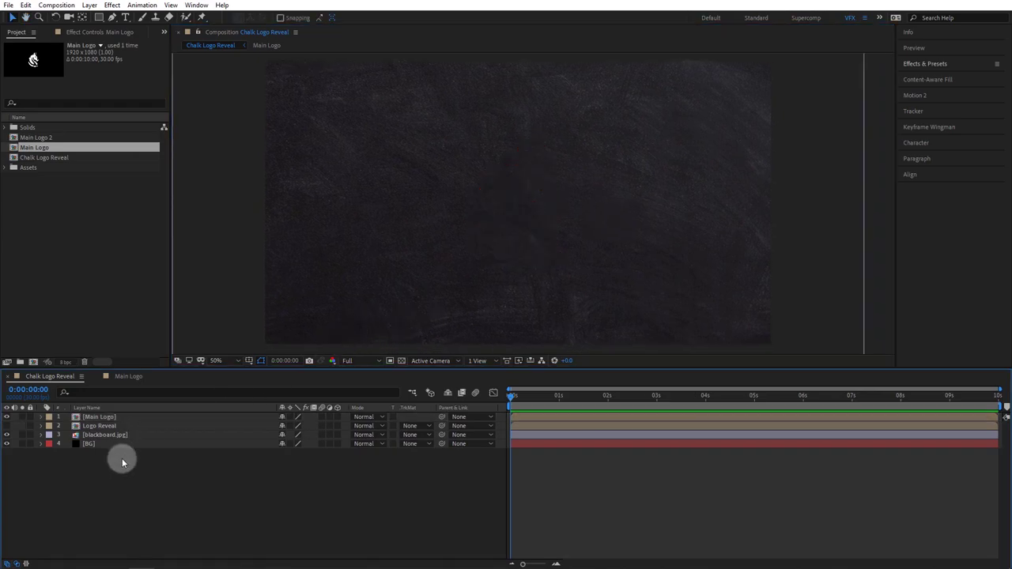
Apply the Stroke effect to the Main Logo layer from Effects & Presets
click(93, 417)
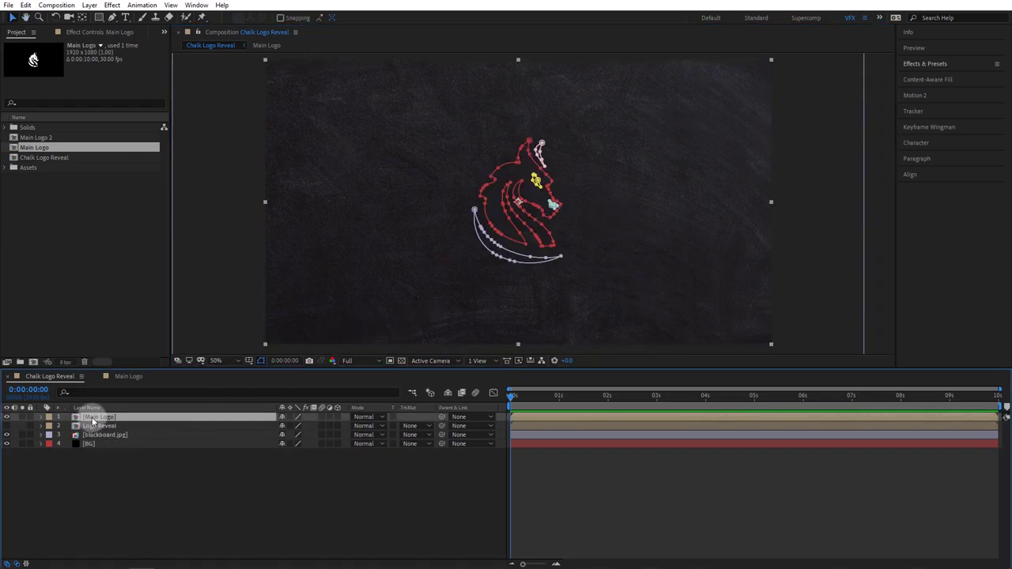
click(956, 68)
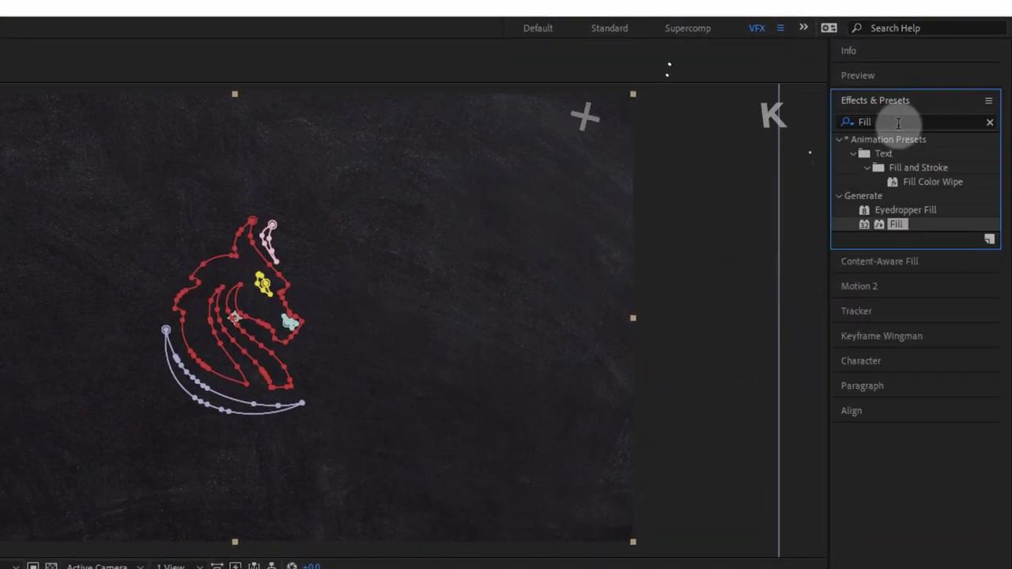
click(853, 125)
text(Strok)
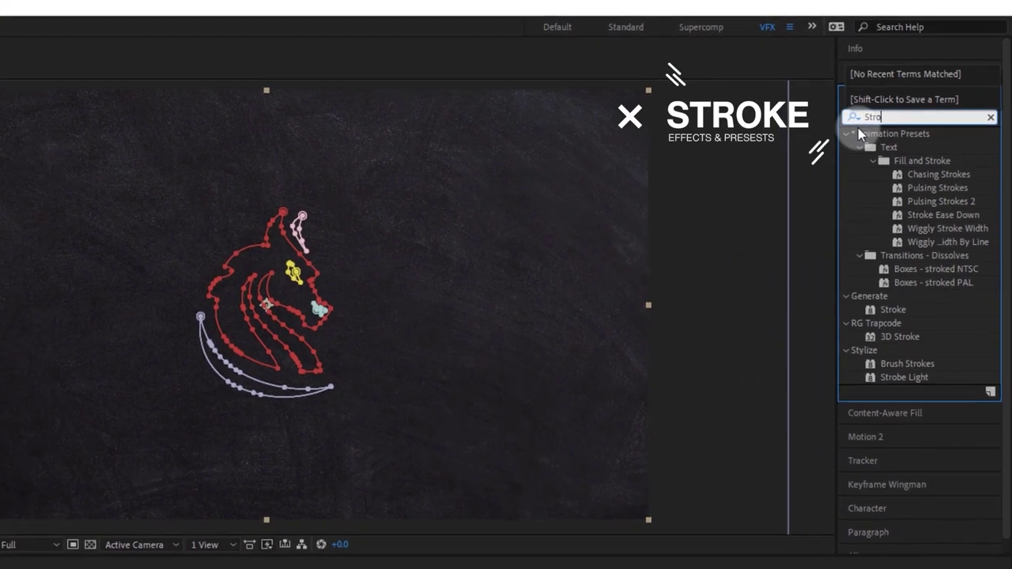
click(898, 302)
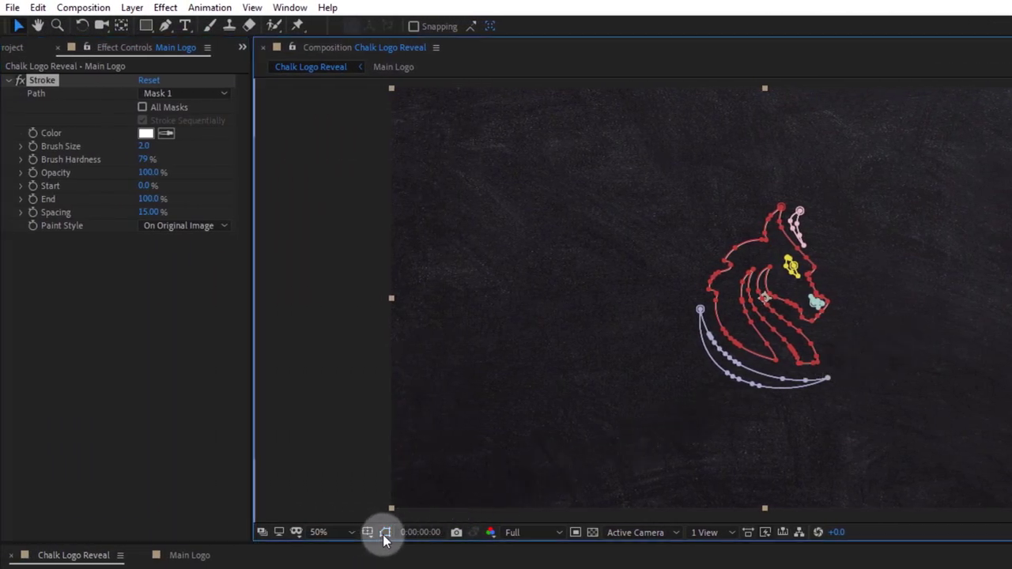
Stroke all masks sequentially with brush size 4 and hardness lowered to 77%
click(385, 534)
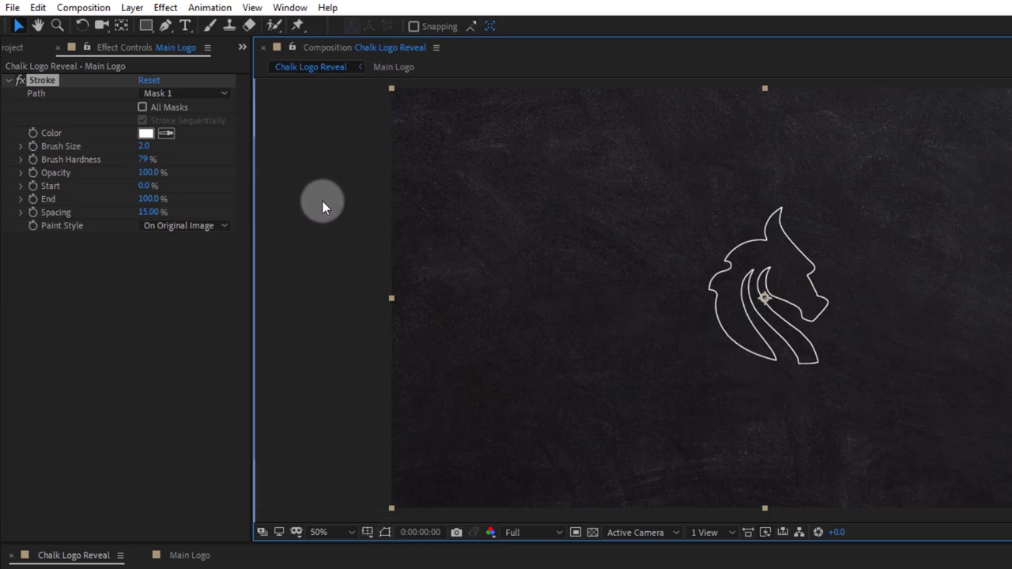
click(165, 106)
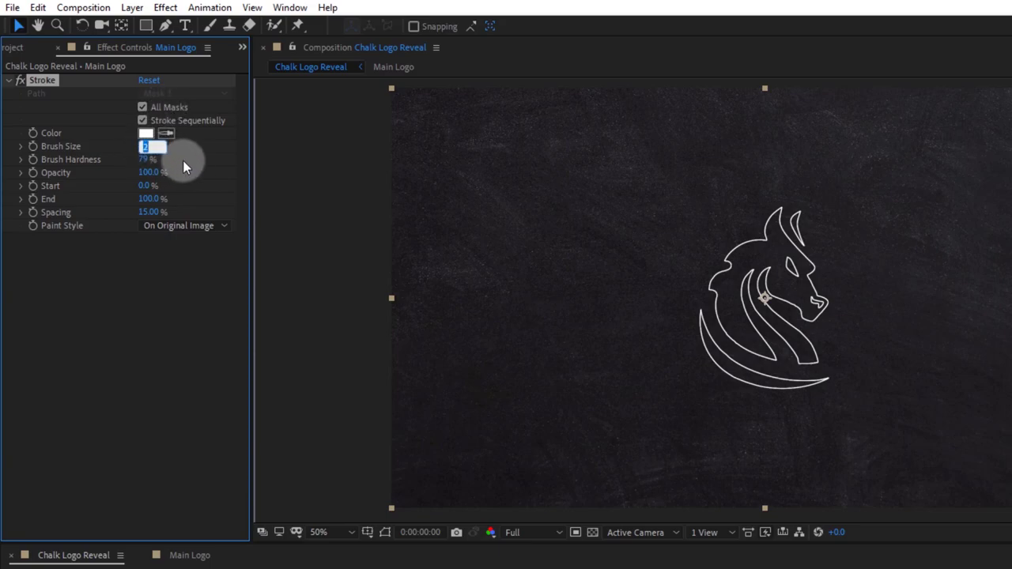
text(4)
key(Return)
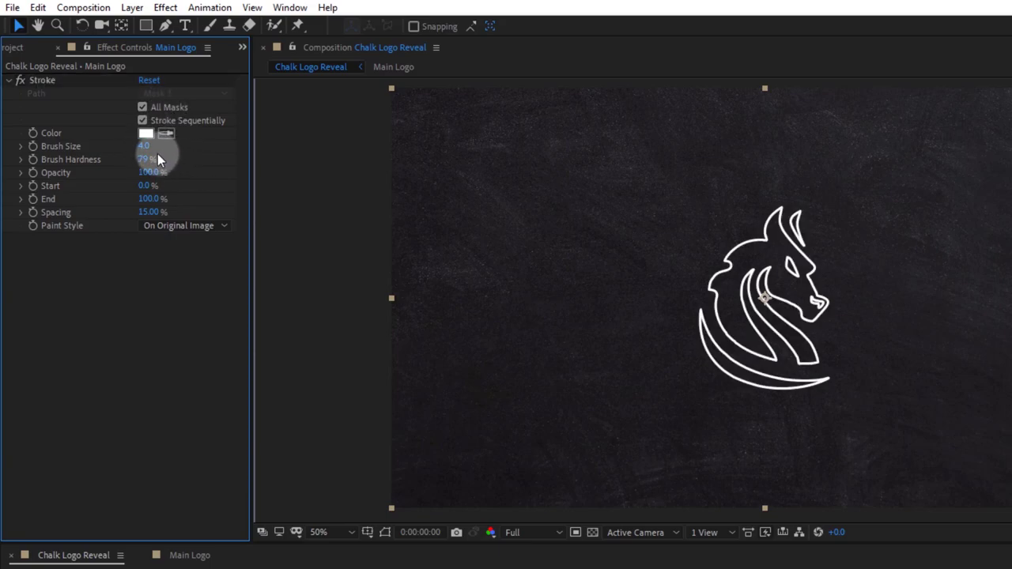
mouse_move(148, 160)
mouse_down()
mouse_move(134, 160)
mouse_move(157, 184)
mouse_move(128, 185)
mouse_up()
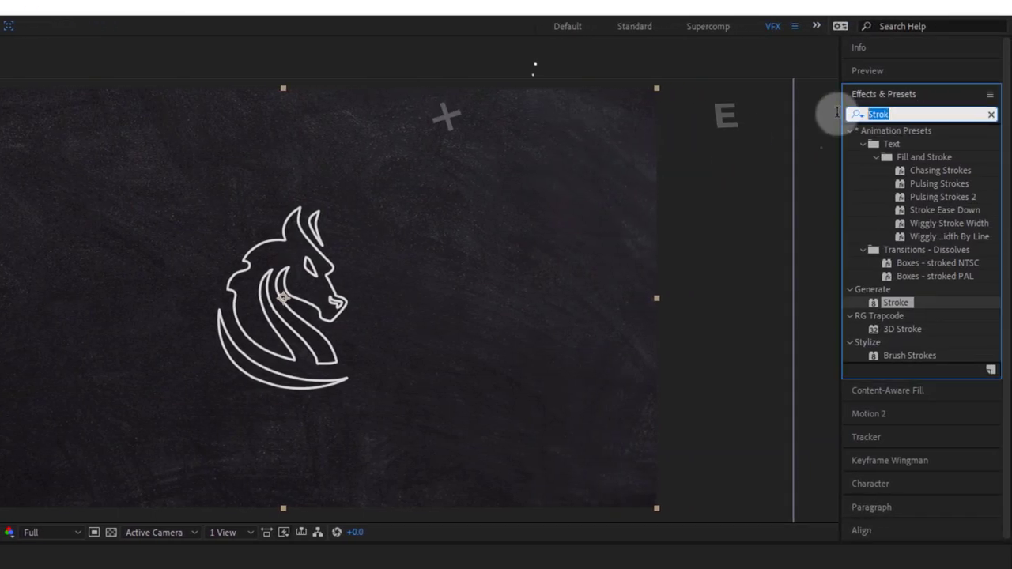
Apply Roughen Edges to the logo layer and bring the logo into view
text(rough)
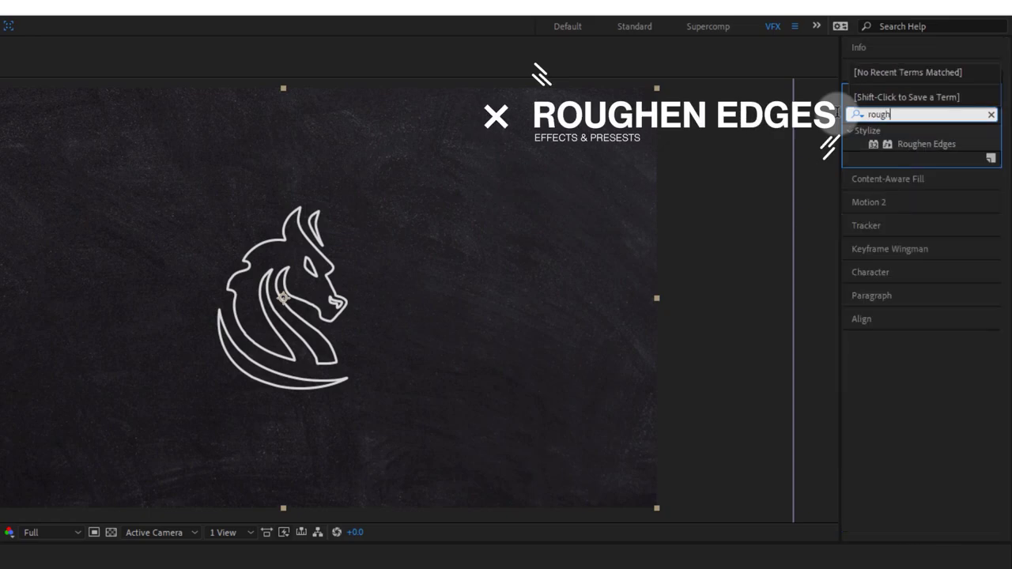
double_click(919, 146)
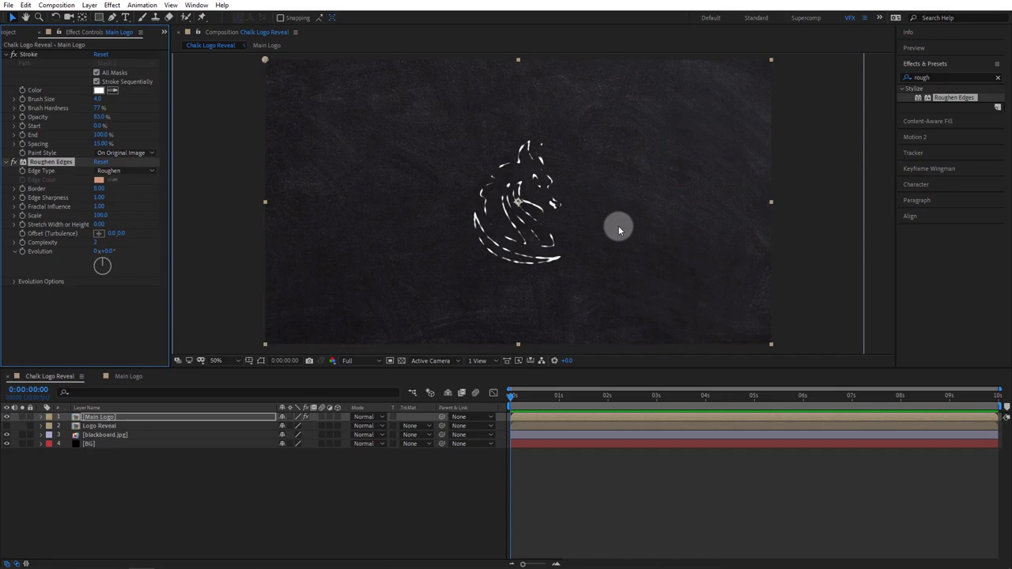
scroll(601, 231, up, 2)
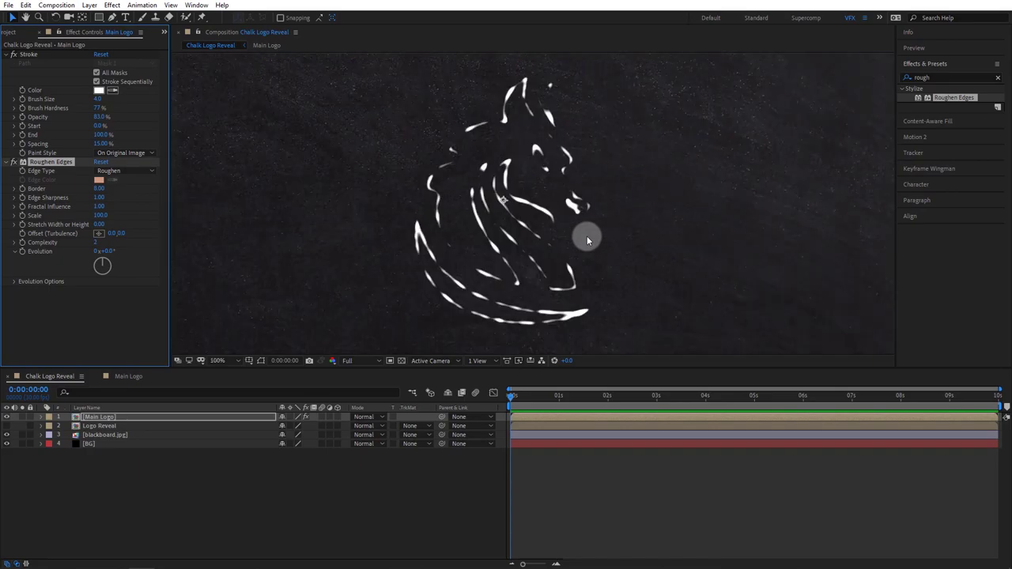
drag(669, 234, 451, 230)
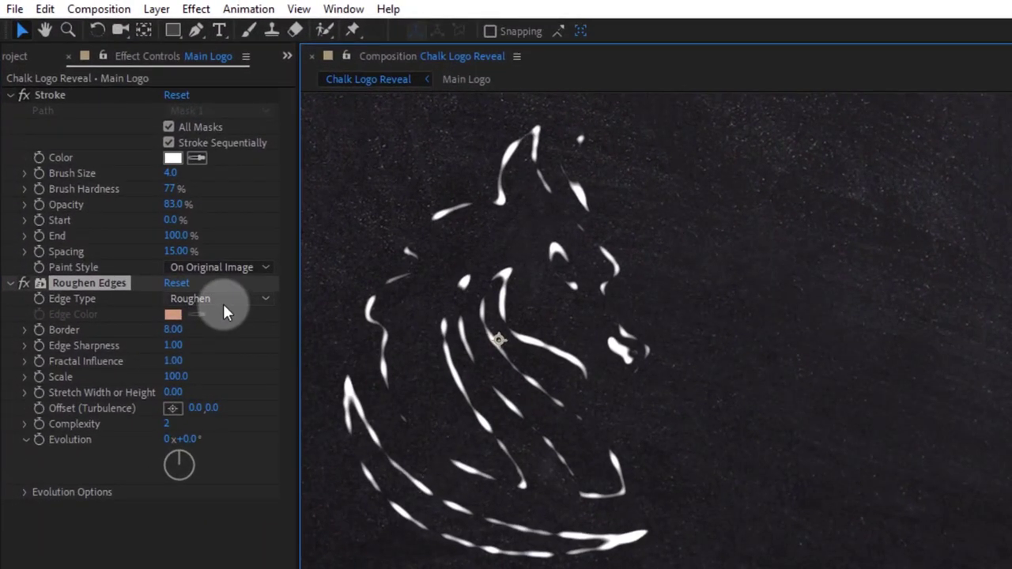
Set Roughen Edges to Rusty with Border 18, Edge Sharpness 9 and Scale 10
click(223, 306)
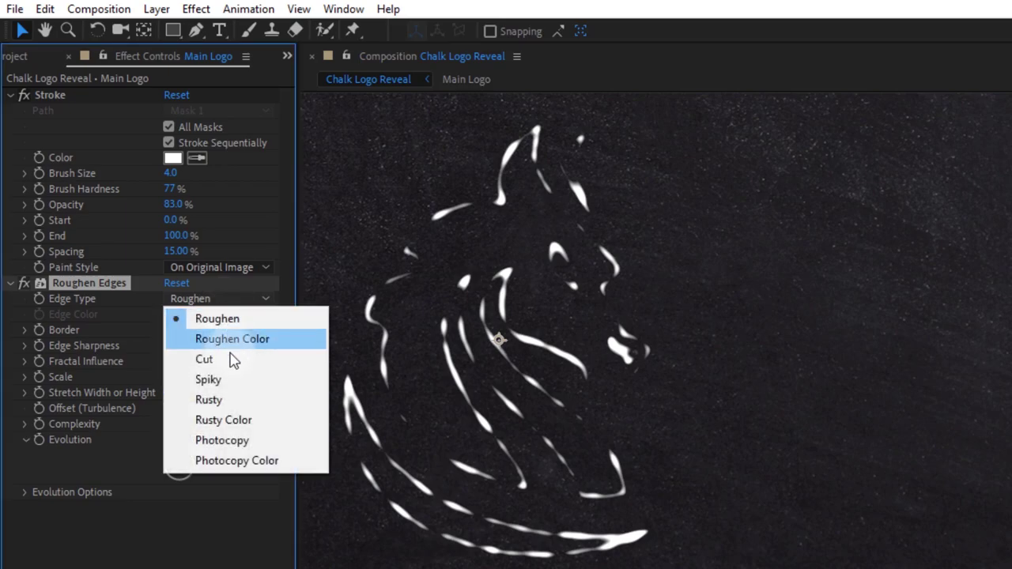
click(236, 401)
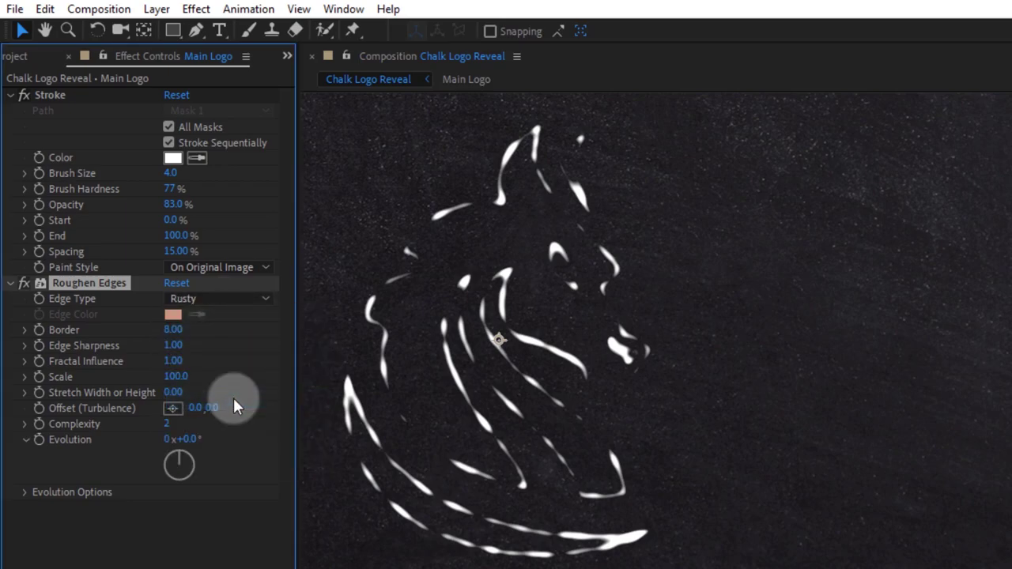
click(174, 329)
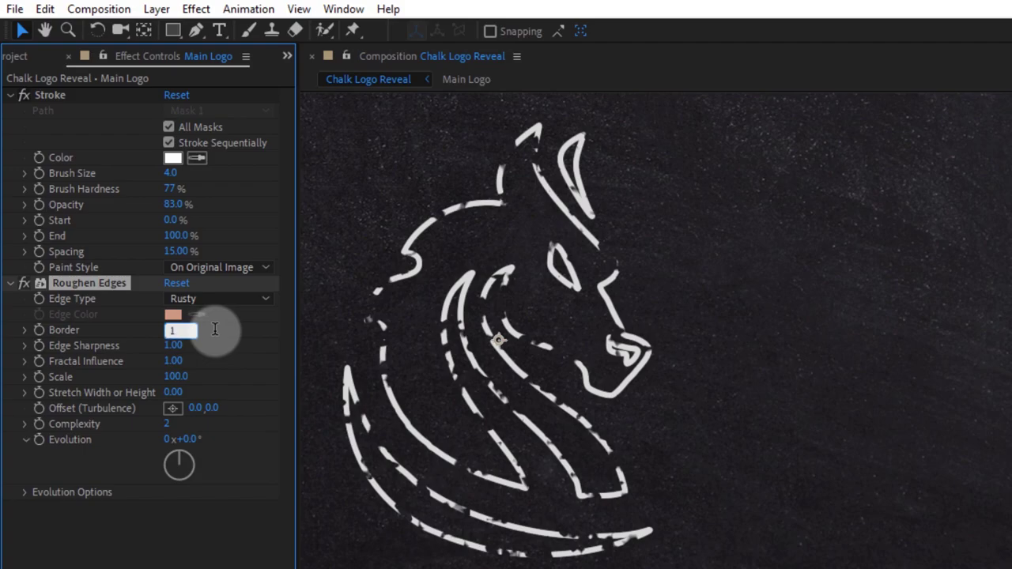
text(18)
key(Return)
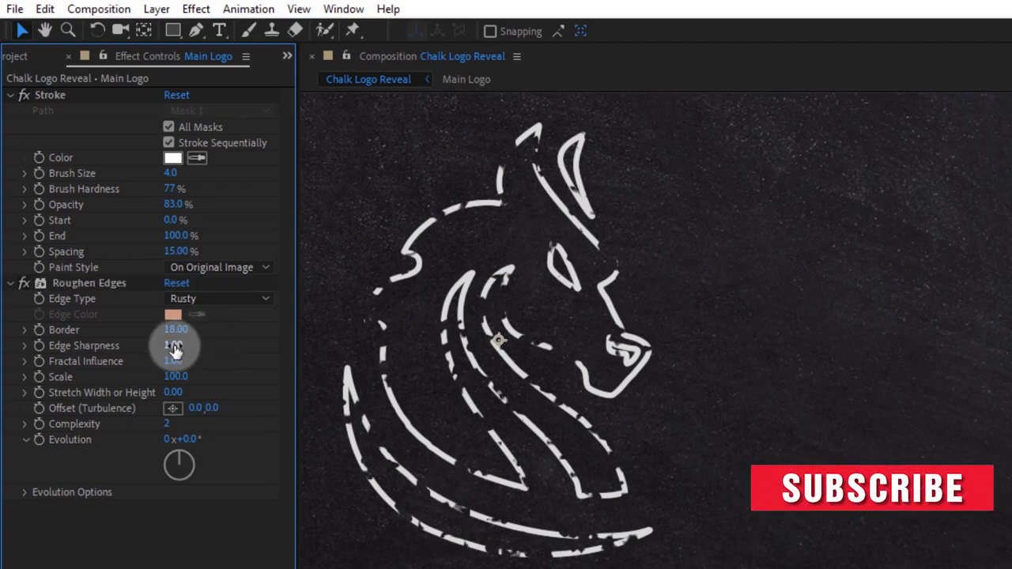
click(173, 346)
text(9)
key(Return)
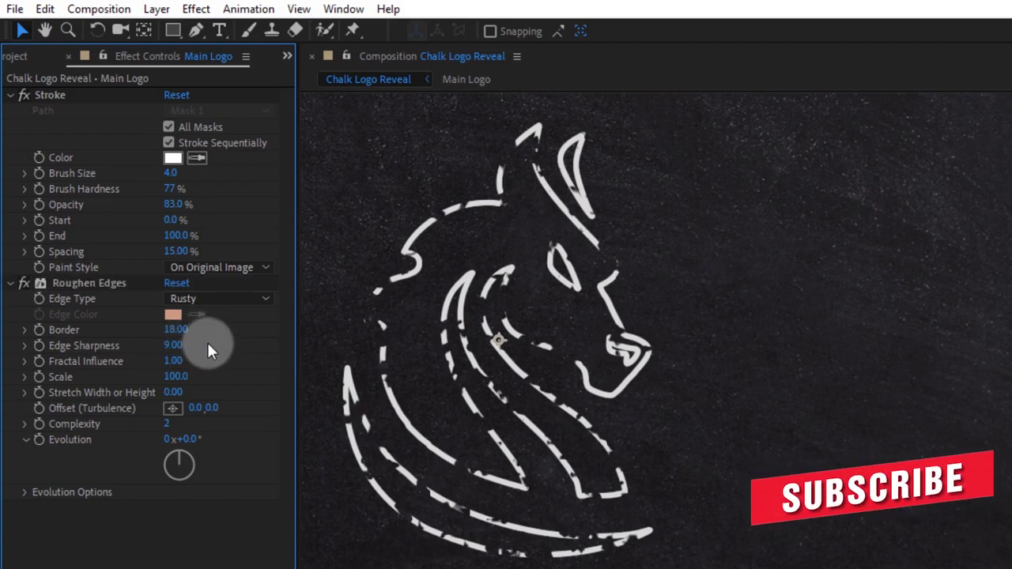
click(174, 376)
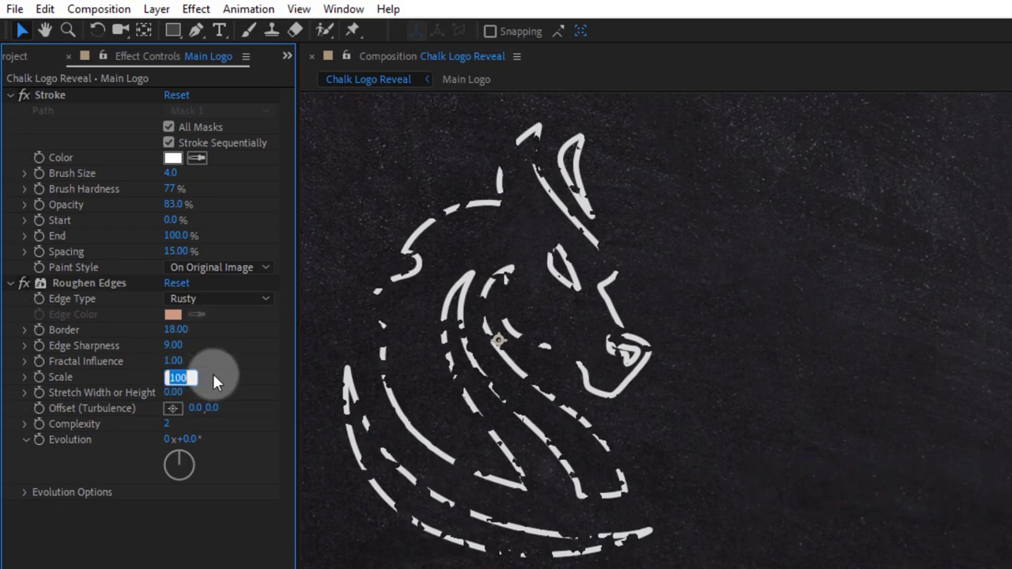
text(10)
key(Return)
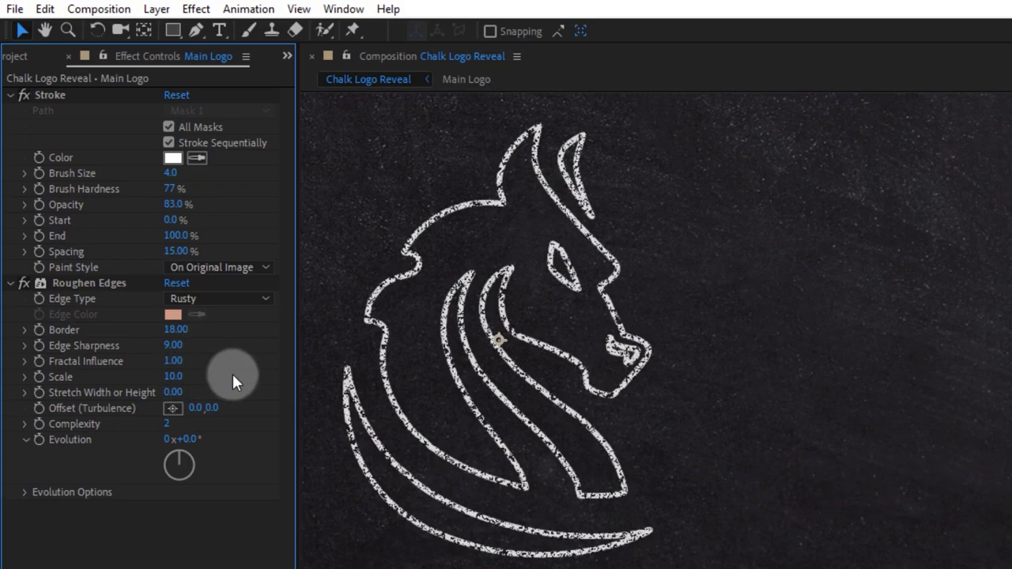
Duplicate Roughen Edges and set the copy to Spiky, Border 6, Edge Sharpness 5
click(79, 282)
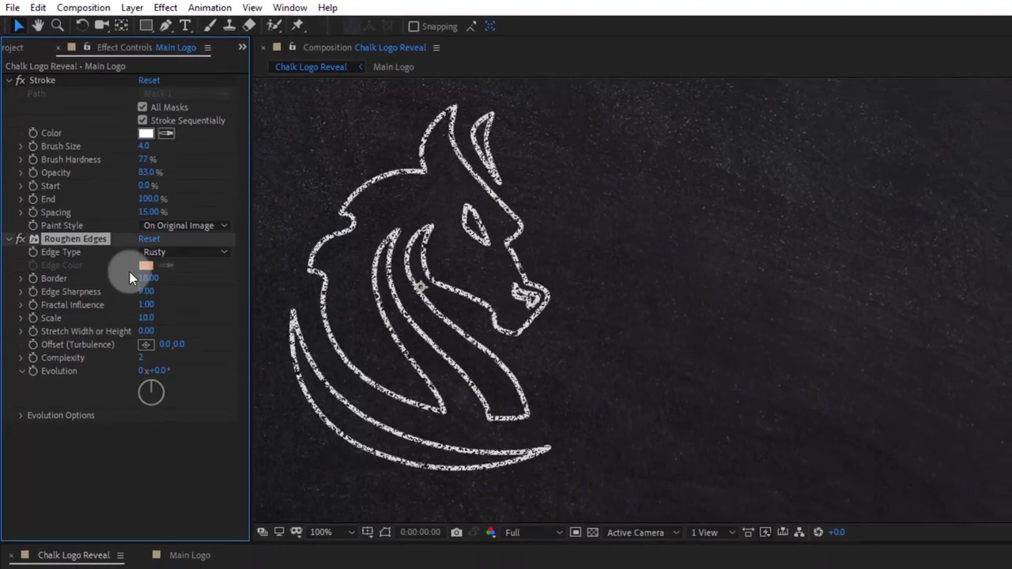
key(ctrl+d)
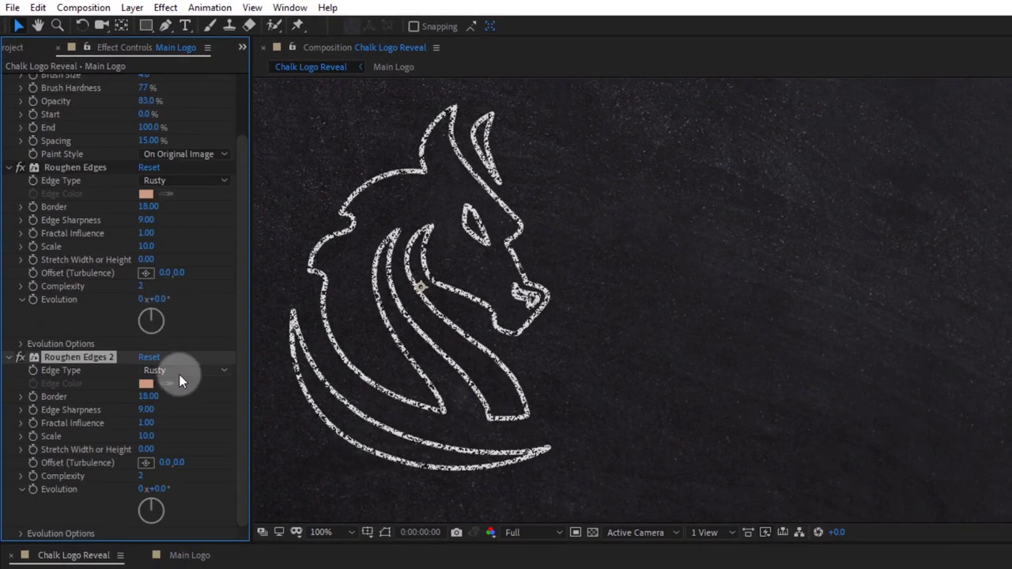
click(179, 376)
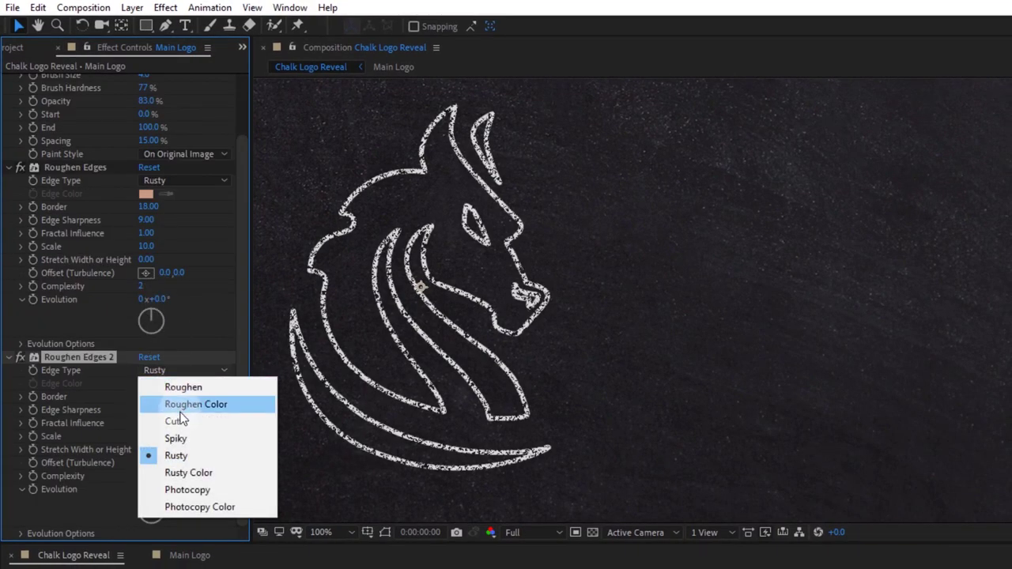
click(176, 439)
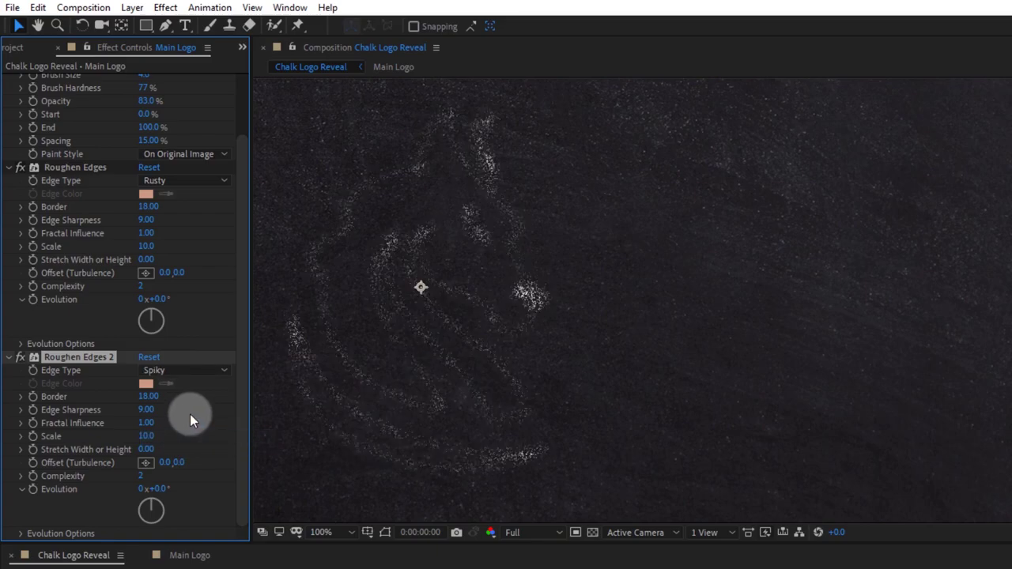
click(150, 398)
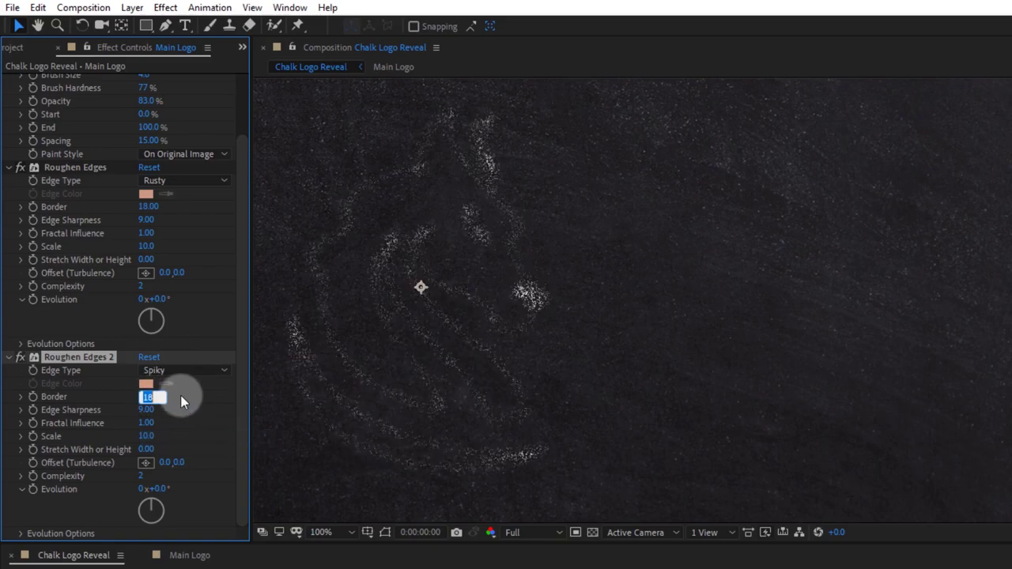
text(6)
key(Return)
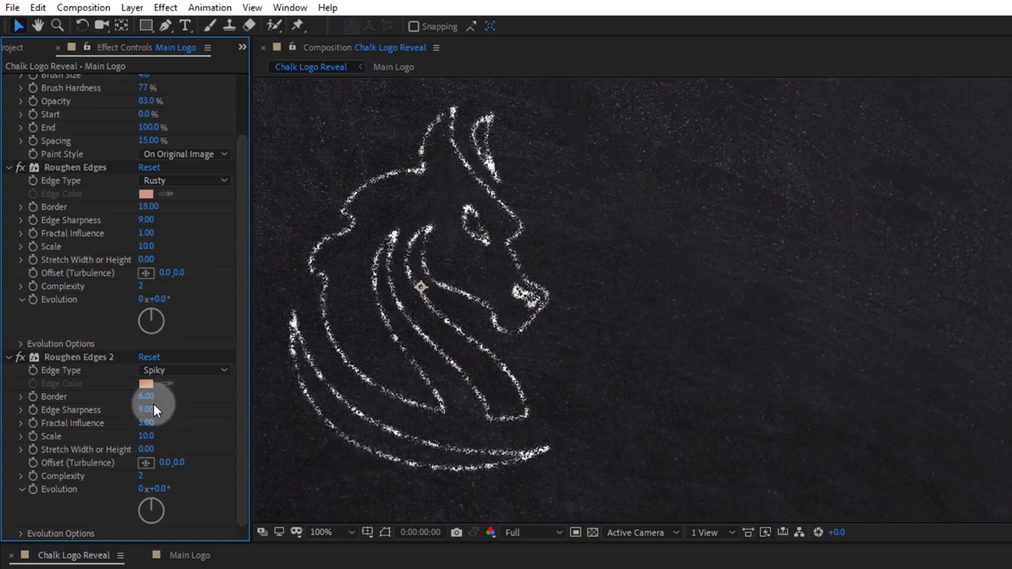
click(150, 409)
text(5)
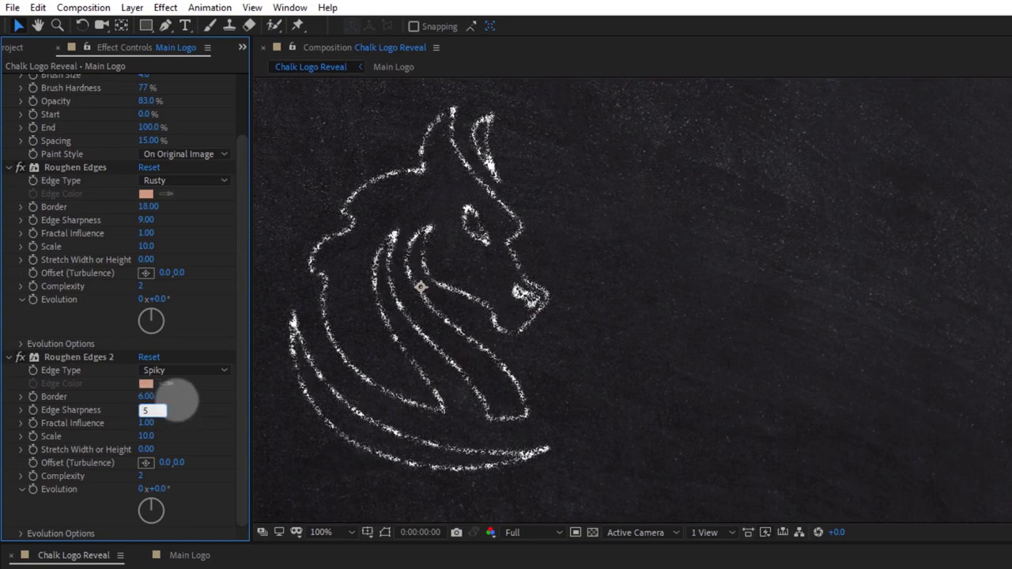
key(Return)
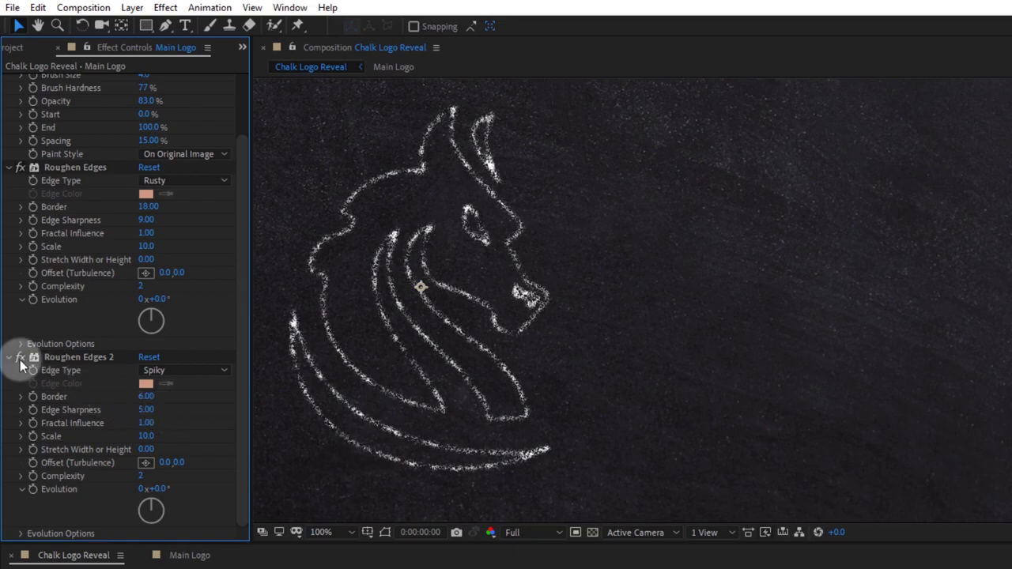
click(10, 356)
Collapse the effects and rename the Main Logo layer to Main Stroke
click(9, 165)
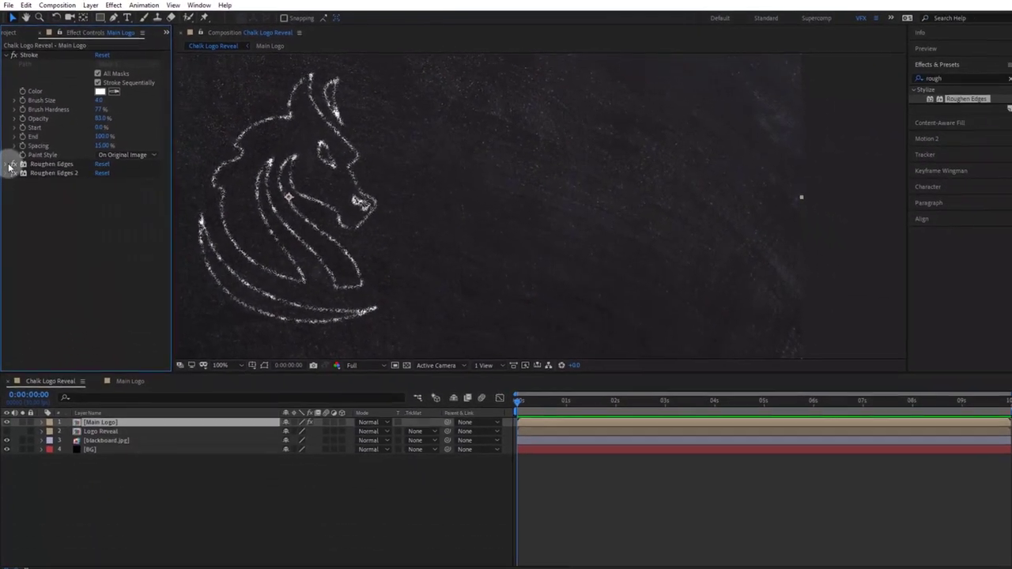
click(8, 55)
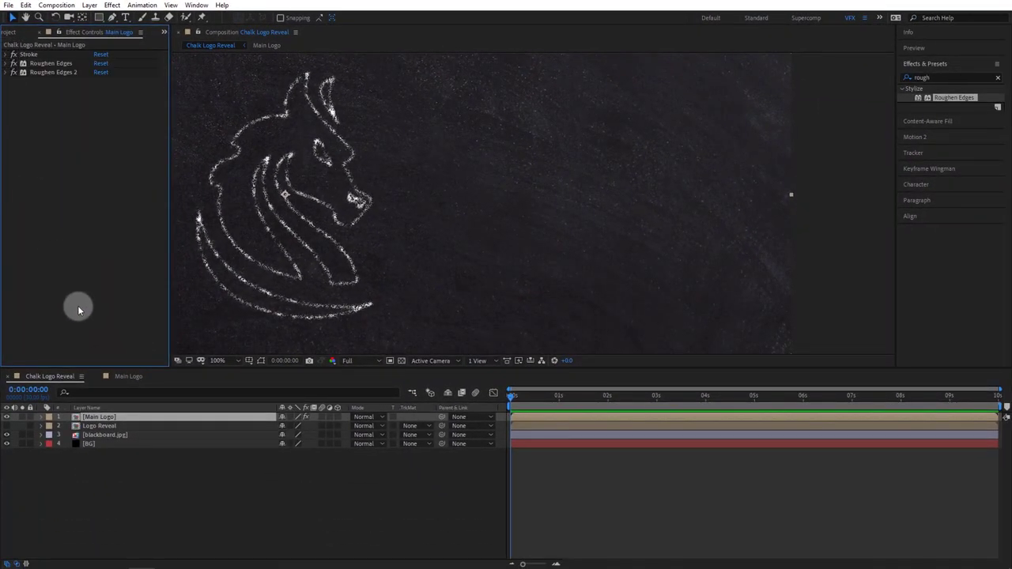
right_click(109, 418)
click(119, 408)
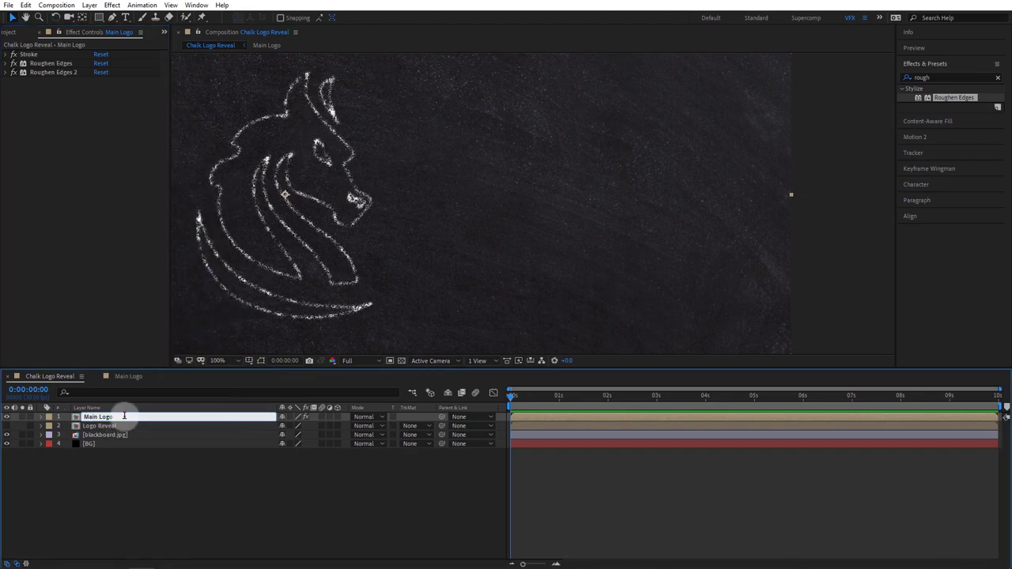
drag(123, 416, 99, 417)
text(Stroke)
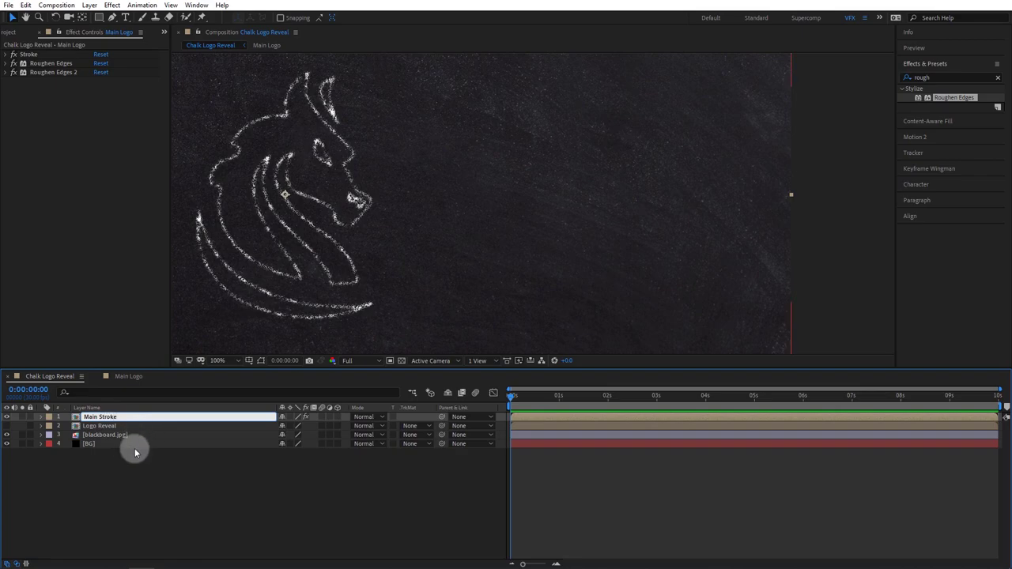
key(Return)
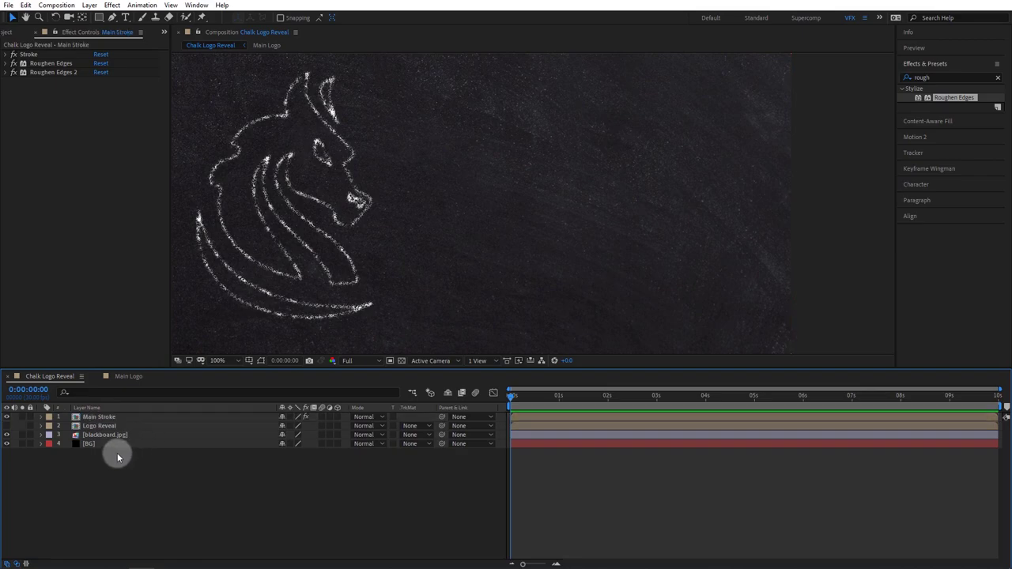
Duplicate Main Stroke and rename the top copy to Main Fill
key(ctrl+d)
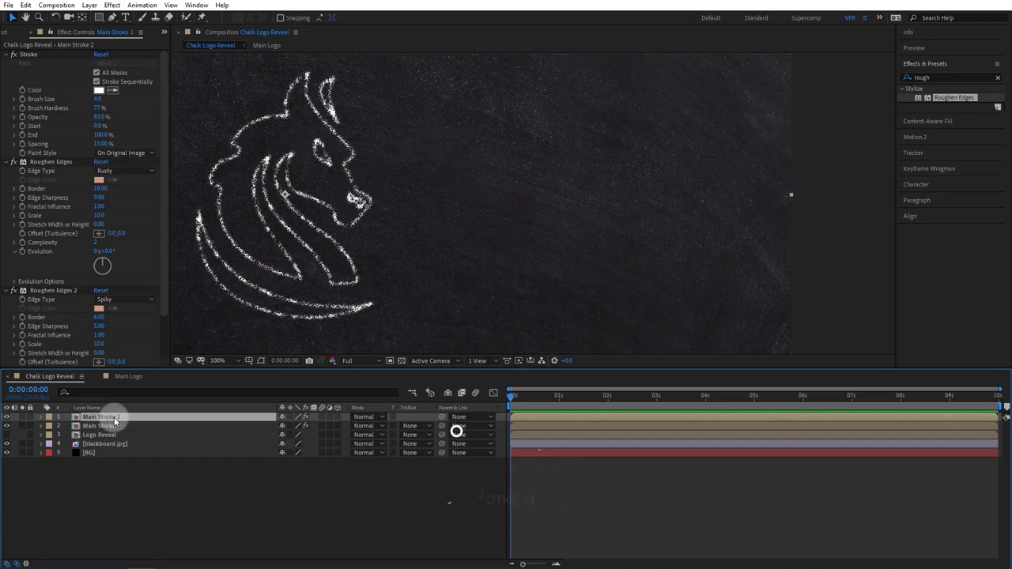
right_click(110, 420)
click(132, 411)
text(Main Fill)
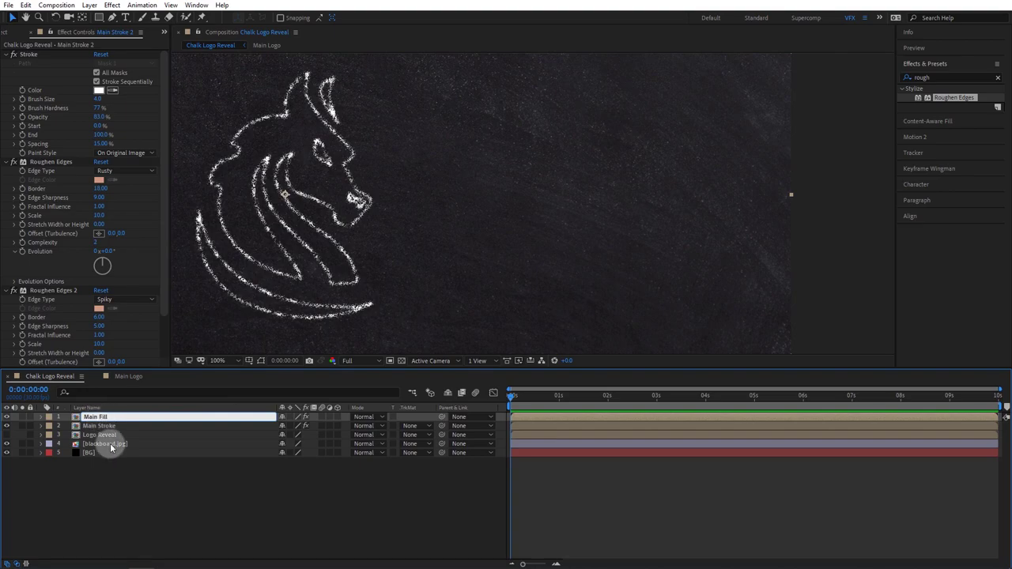
click(108, 468)
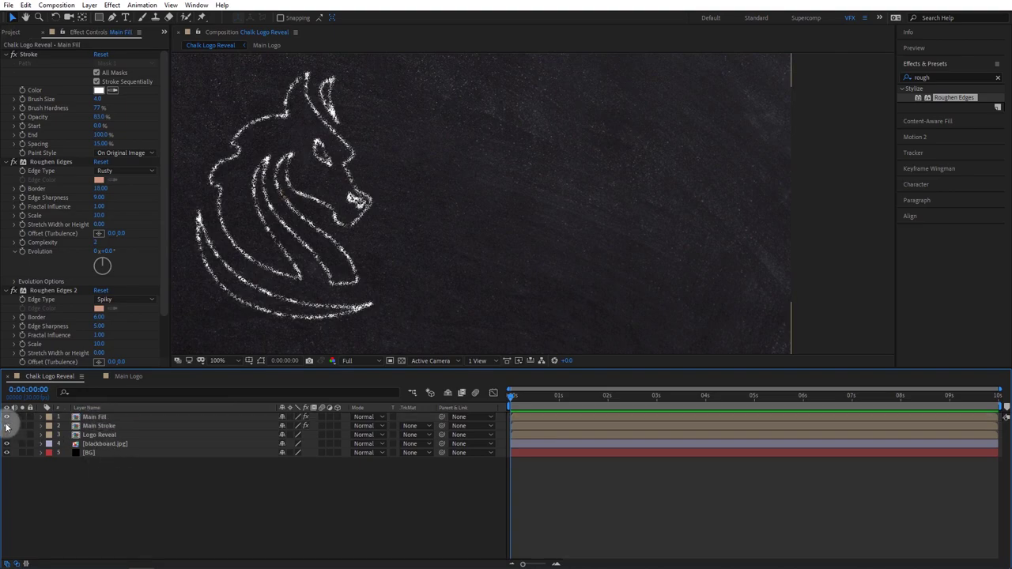
drag(49, 421, 92, 425)
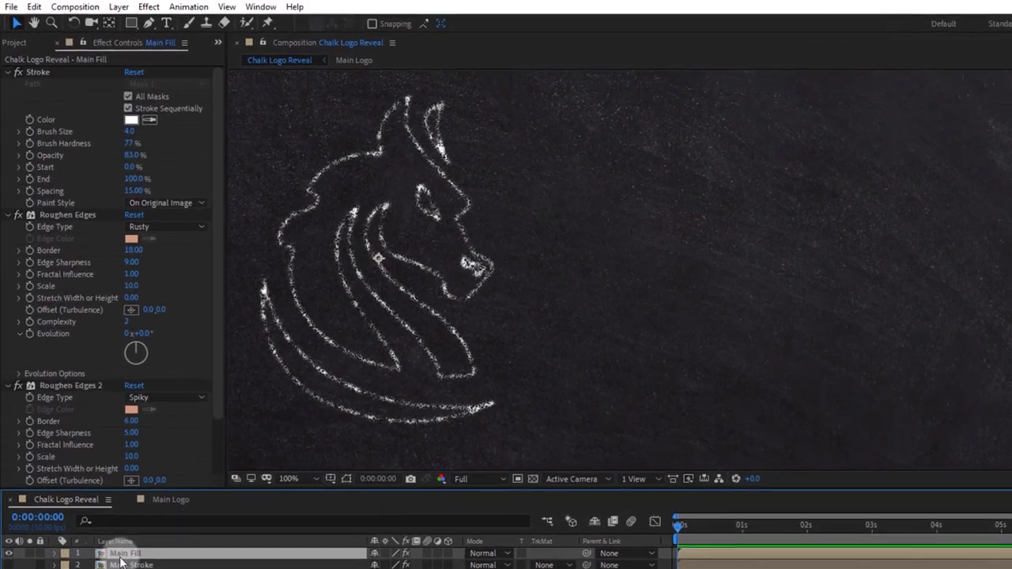
Delete Main Fill's Stroke effect and drag the Scribble effect onto the layer
click(41, 84)
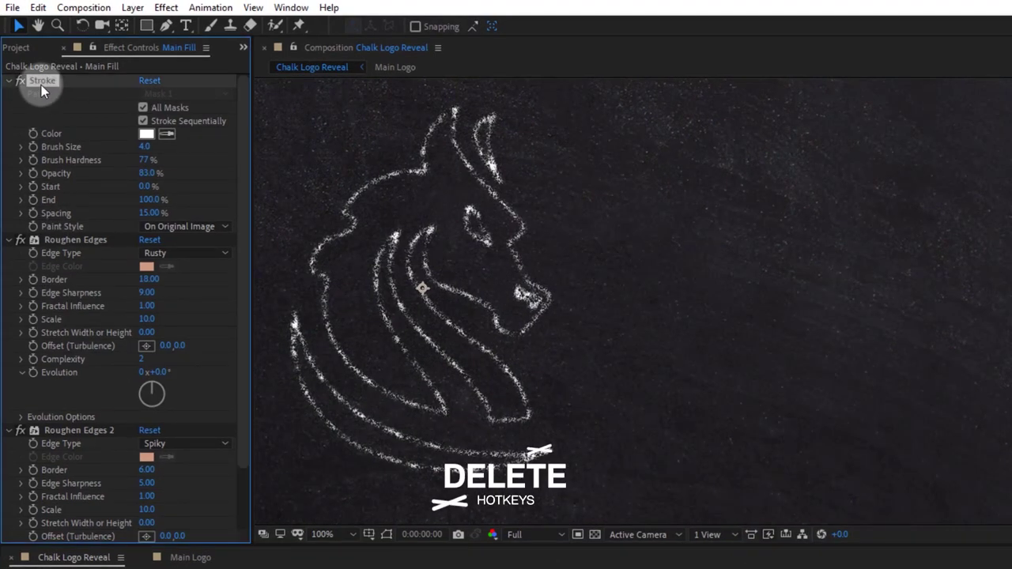
key(Delete)
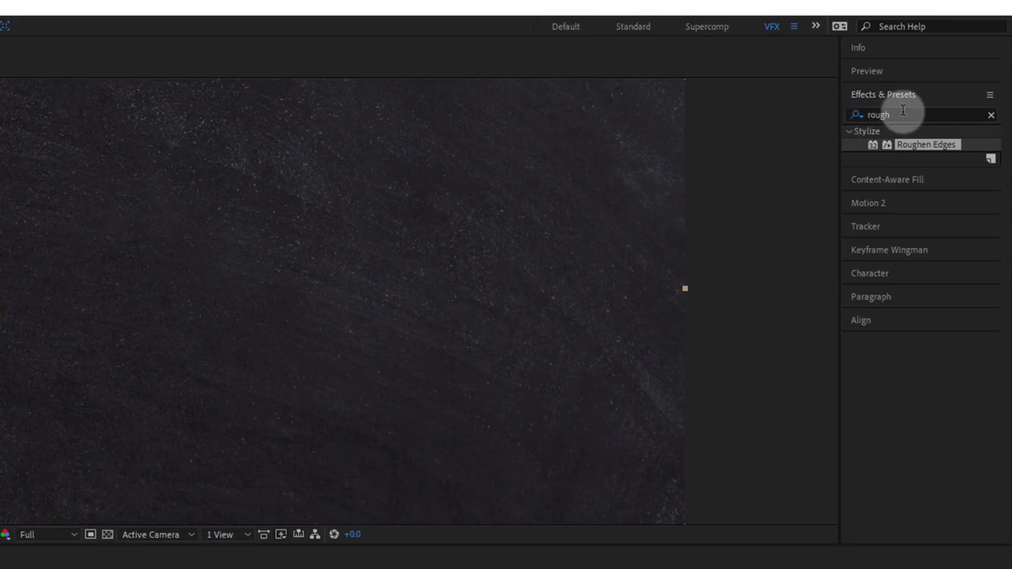
double_click(890, 115)
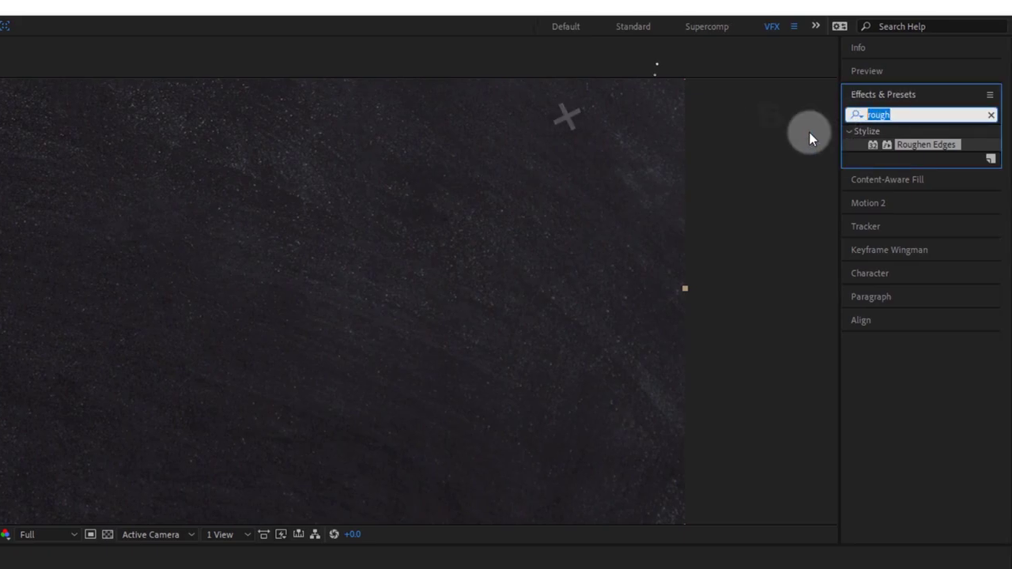
text(Scri)
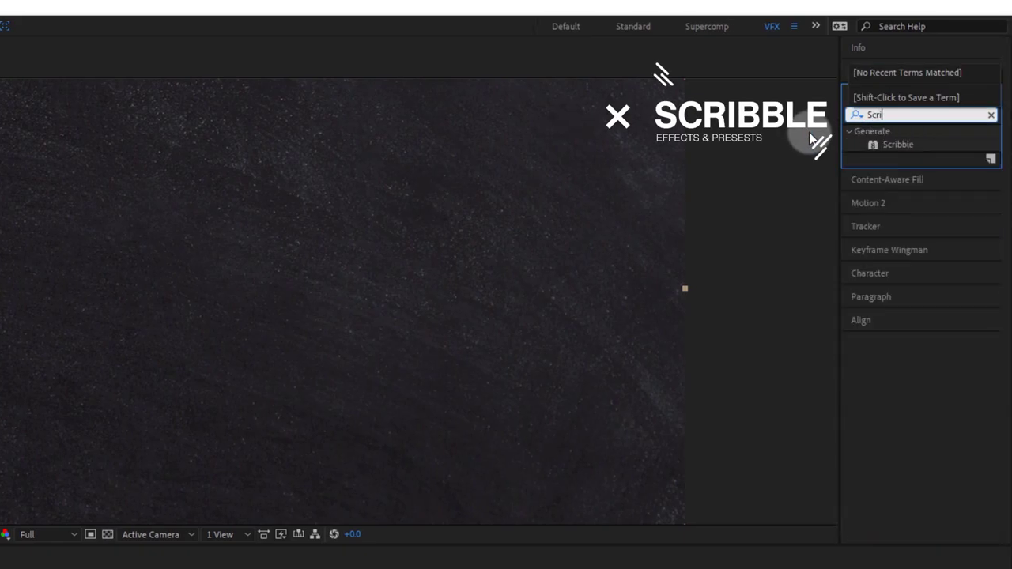
drag(898, 144, 397, 274)
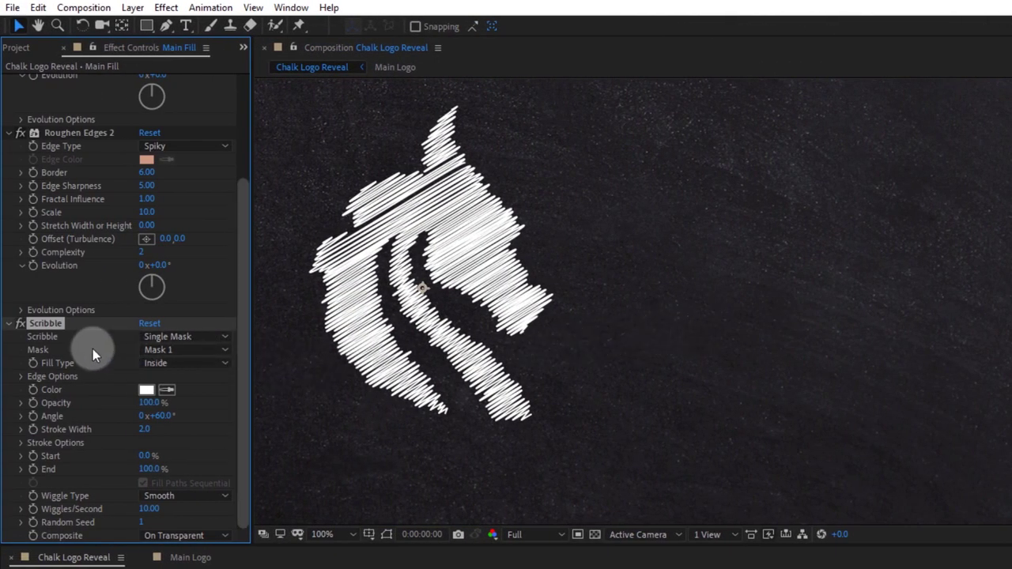
Move Scribble above Roughen Edges 2 and make it fill all masks
click(46, 328)
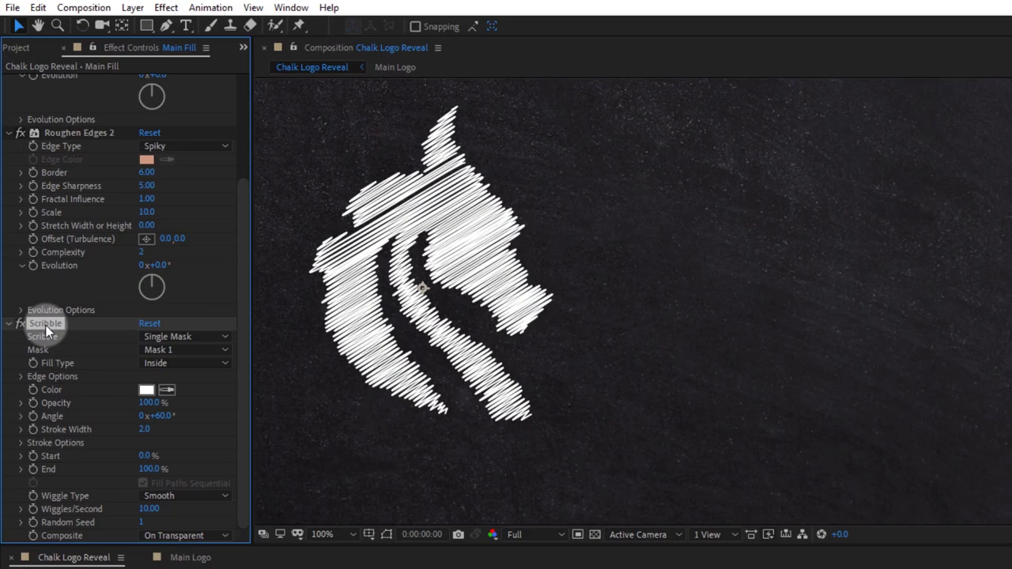
drag(46, 329, 76, 122)
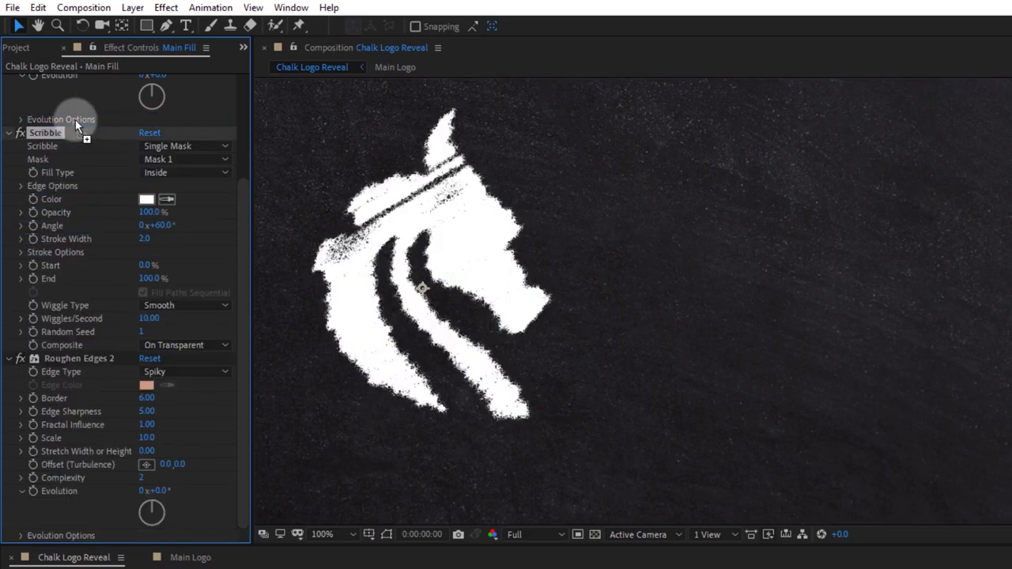
click(166, 147)
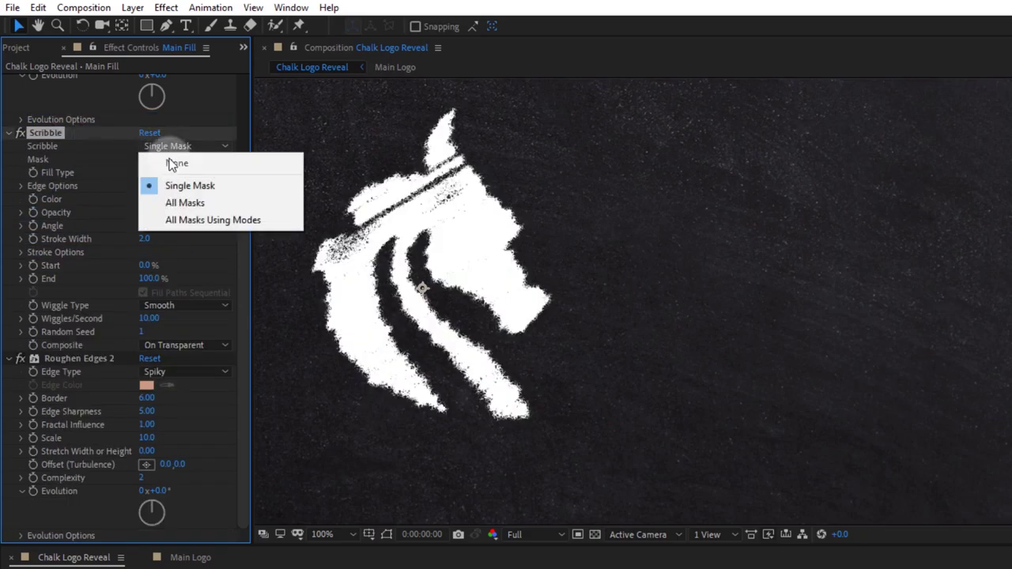
click(159, 204)
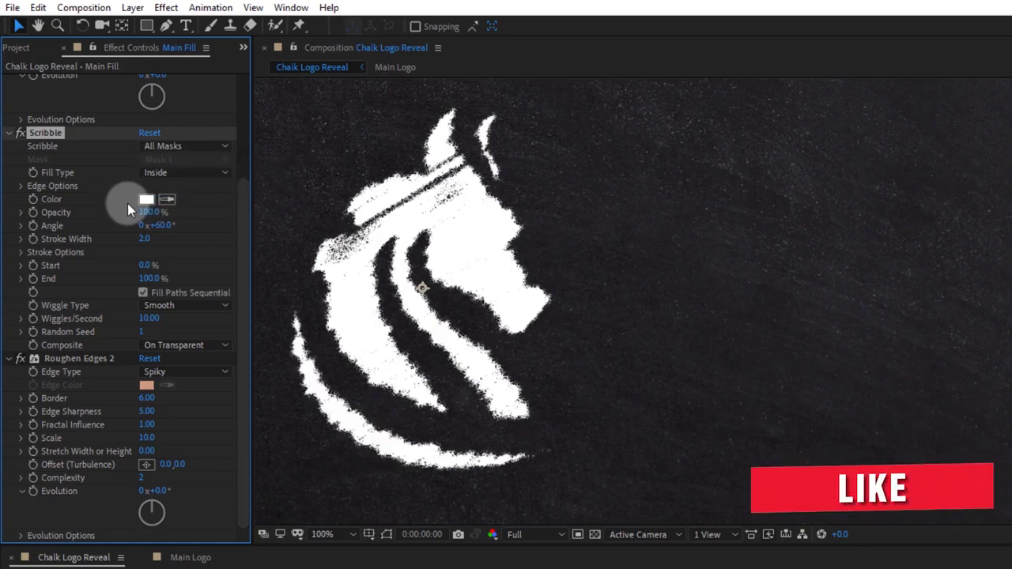
Set Scribble opacity to 79% and thin the stroke width to about 1.2
click(150, 212)
text(79)
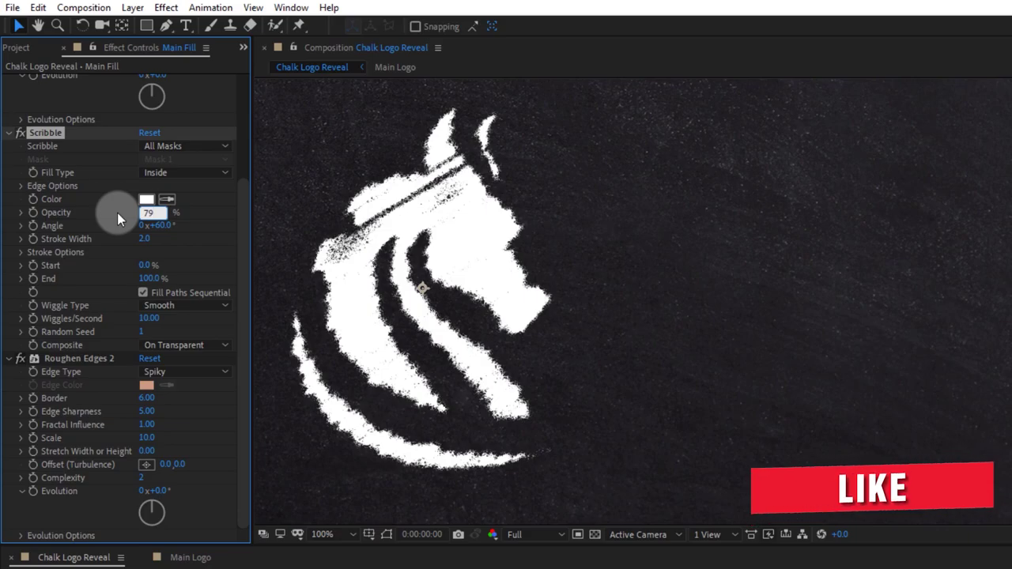
key(Return)
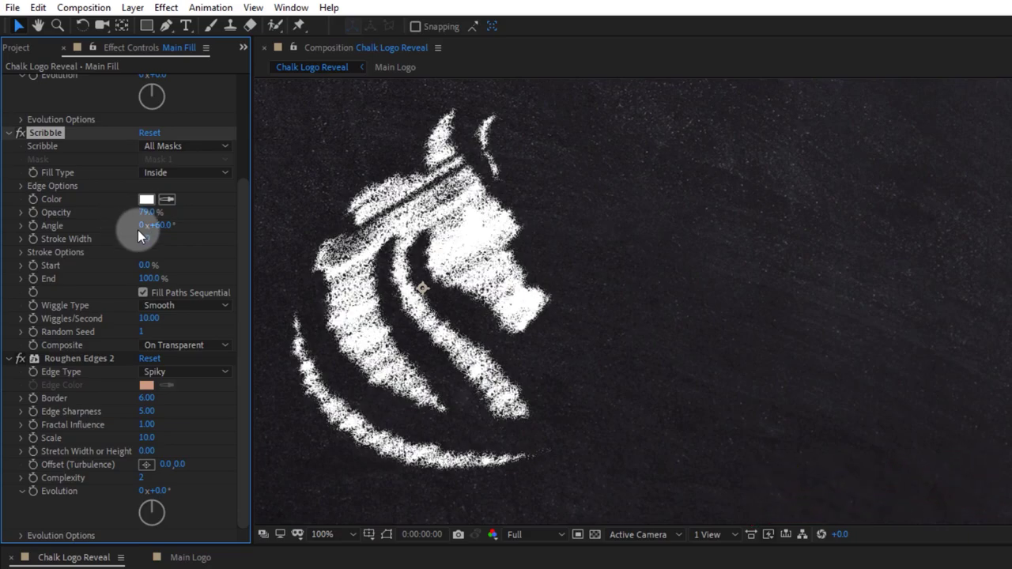
click(144, 239)
text(.5)
key(Return)
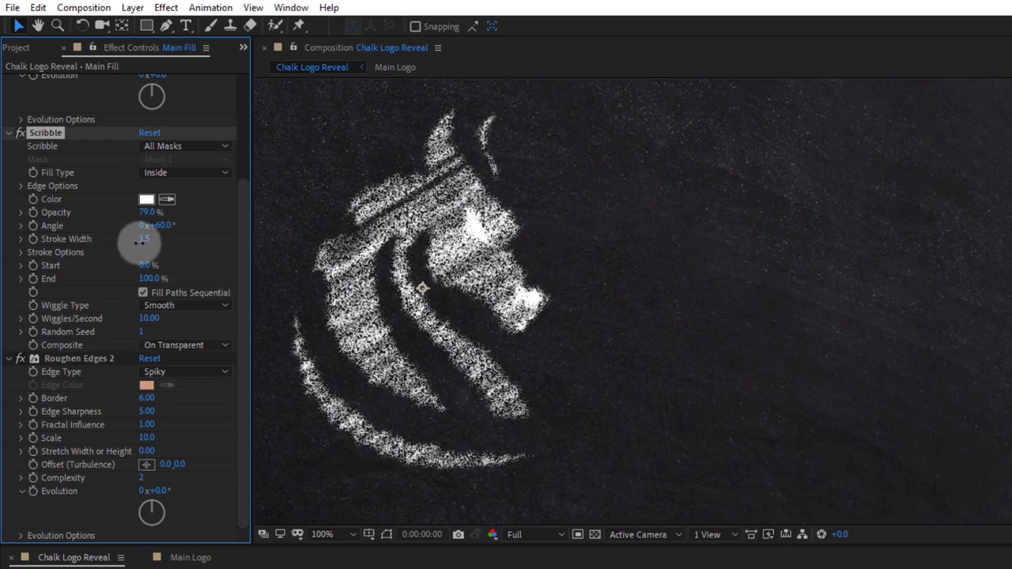
drag(139, 243, 140, 249)
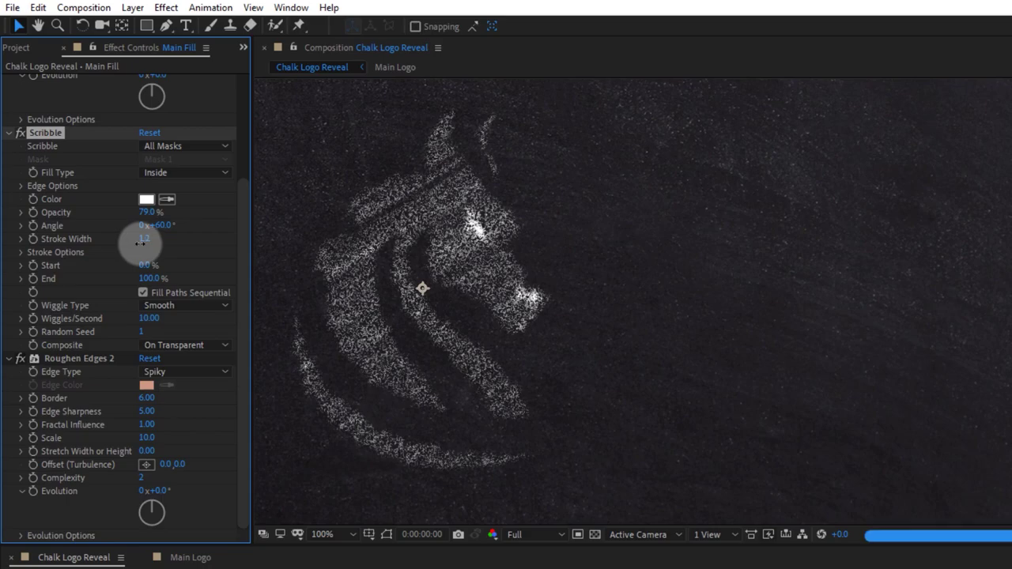
In Stroke Options set Curviness 0%, Curviness Variation 6%, Spacing Variation 0.5
click(22, 254)
click(138, 254)
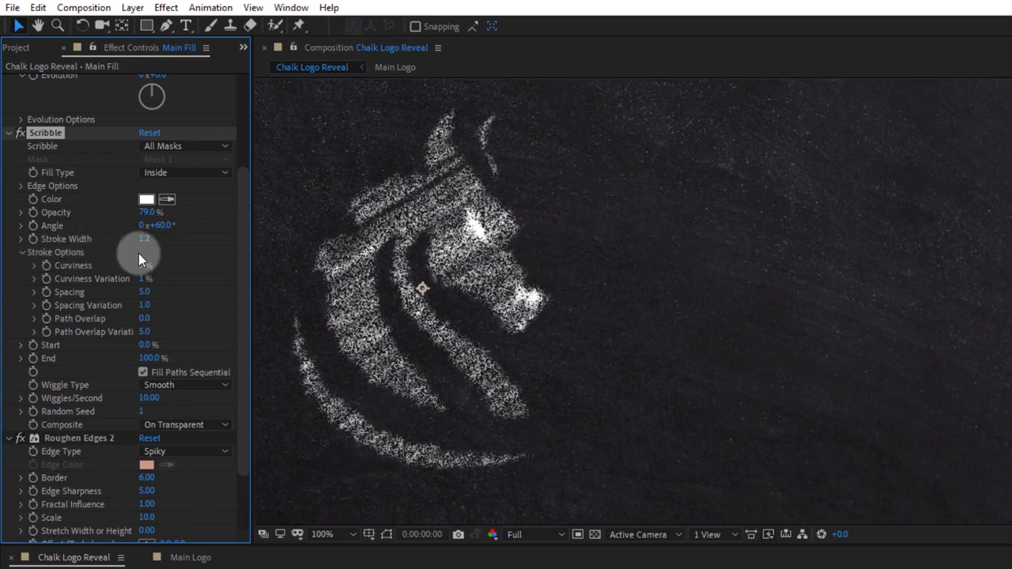
text(0)
click(143, 279)
text(0)
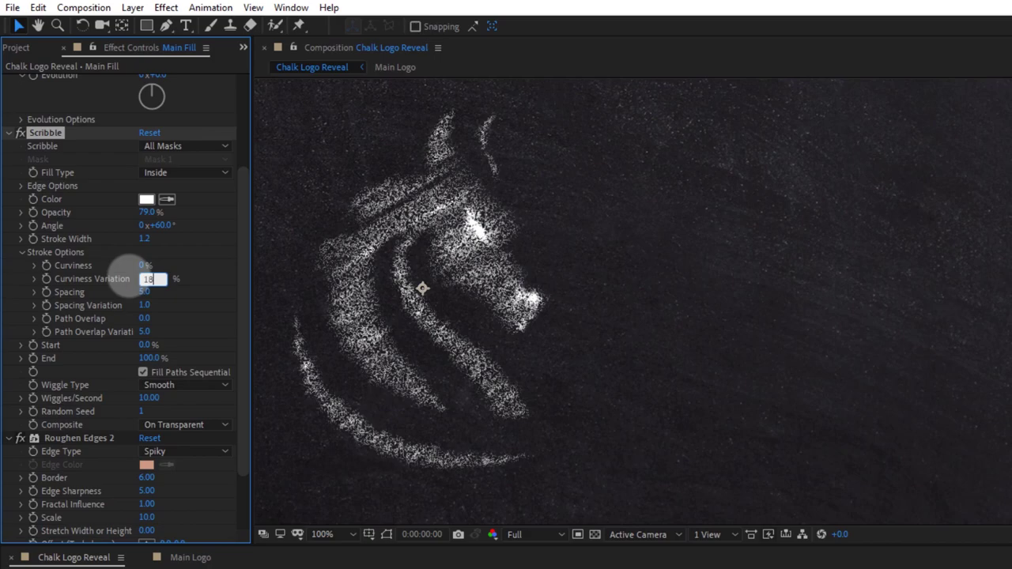
key(Return)
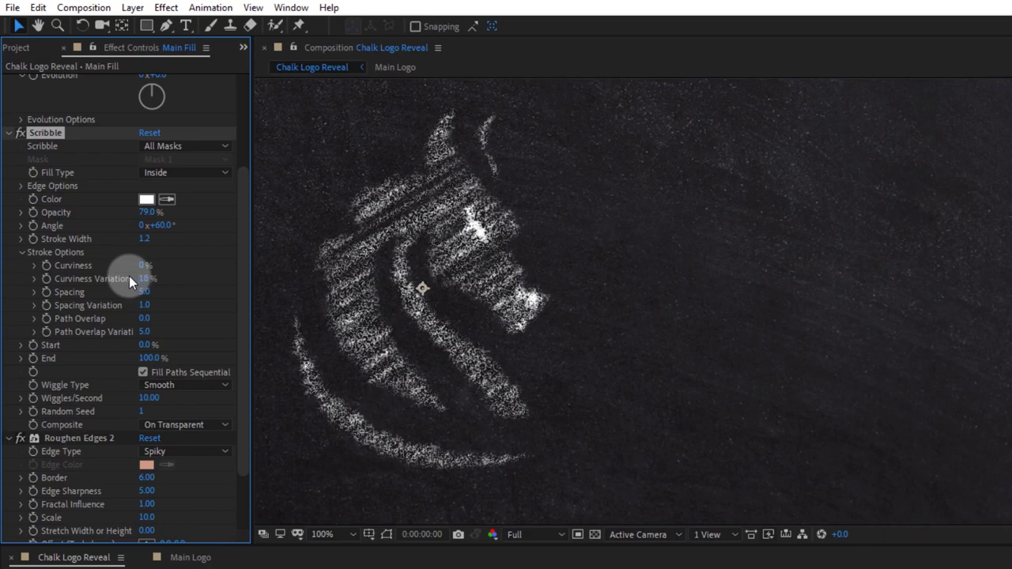
drag(144, 279, 132, 292)
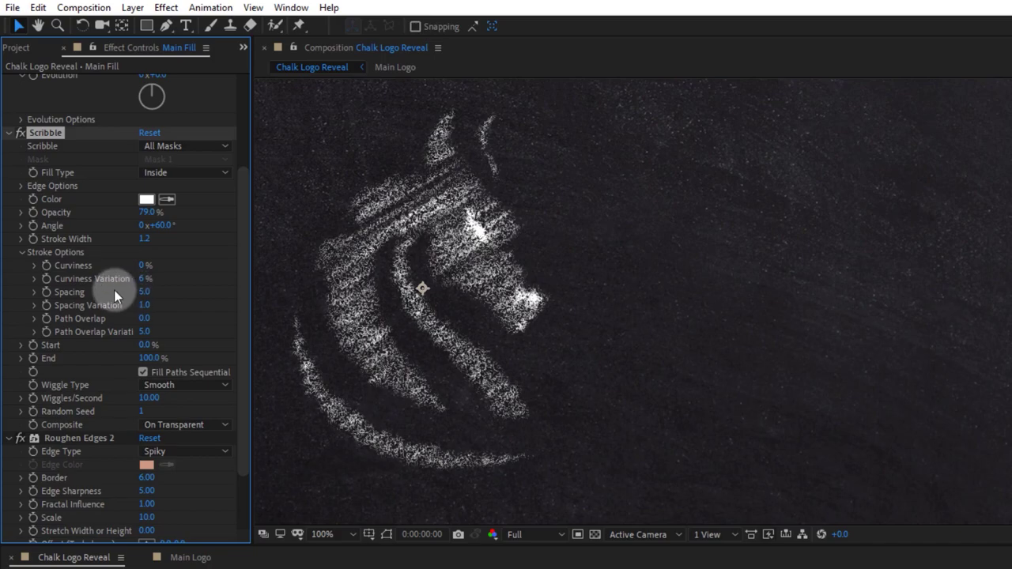
drag(146, 305, 136, 307)
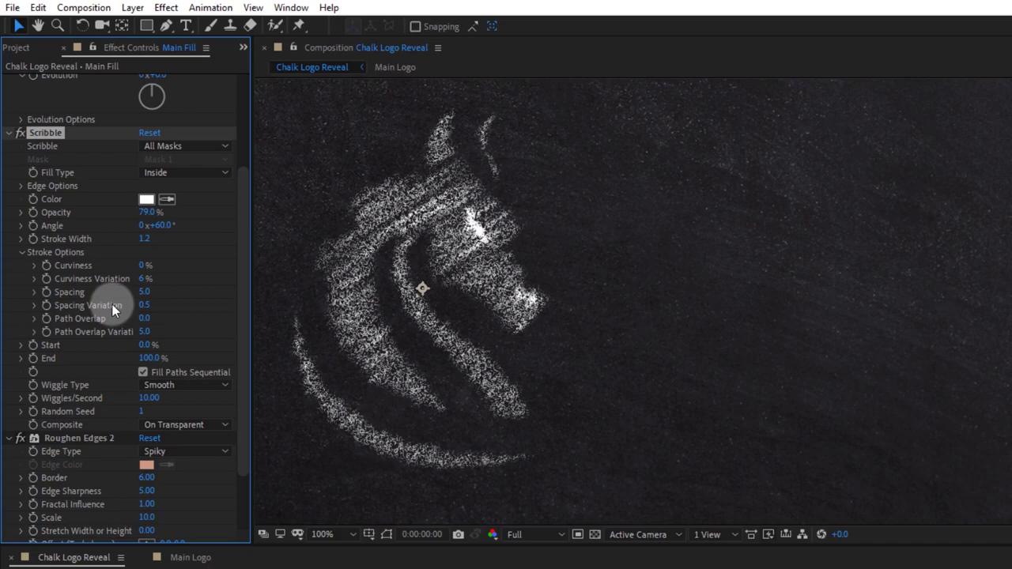
Collapse Stroke Options and set Scribble Wiggles/Second to 0
click(20, 253)
click(151, 318)
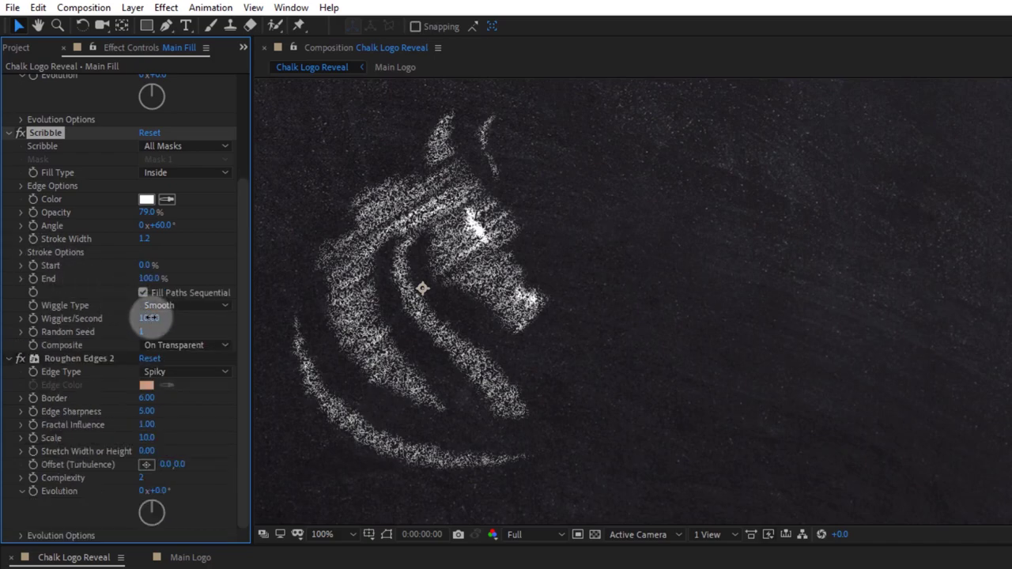
text(0)
key(Return)
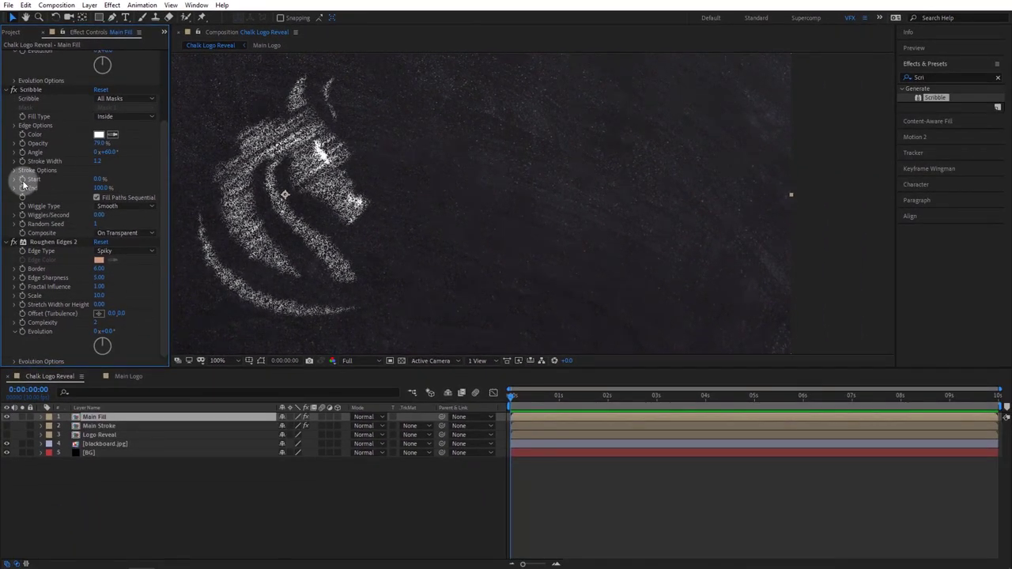
Keyframe Scribble End at 0% at 0 s and 100% at 5 s
key(Return)
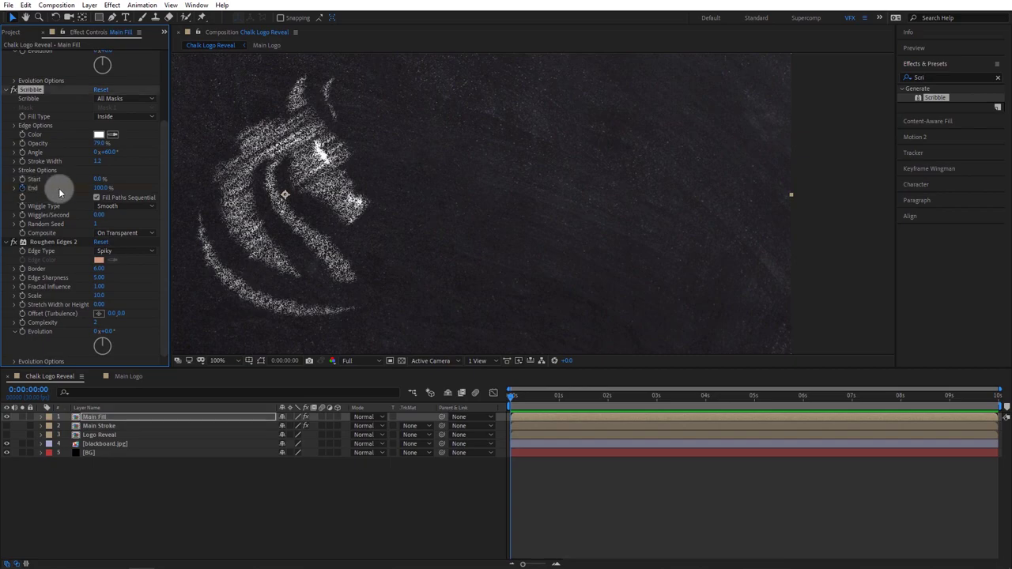
drag(99, 188, 36, 190)
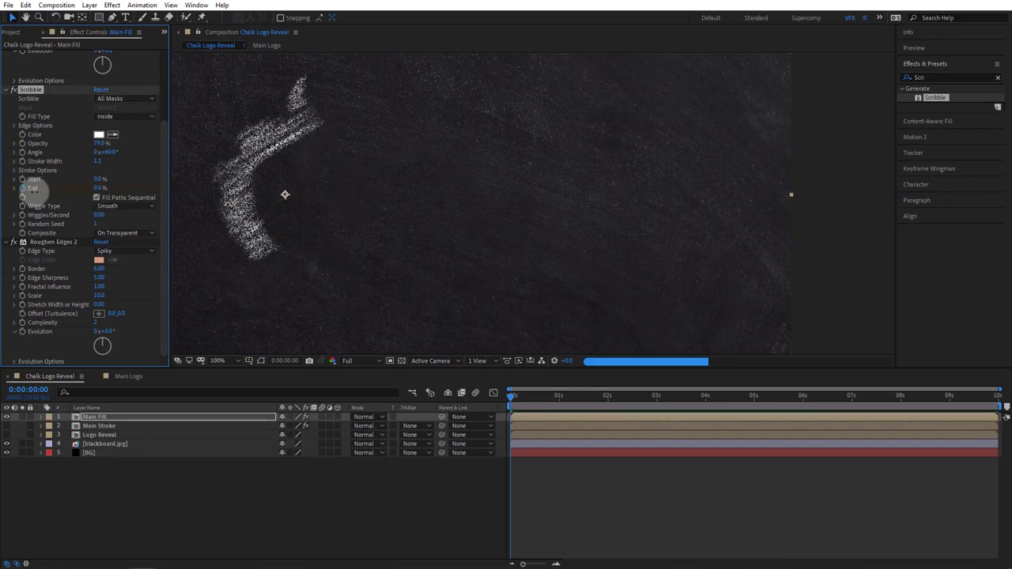
click(513, 397)
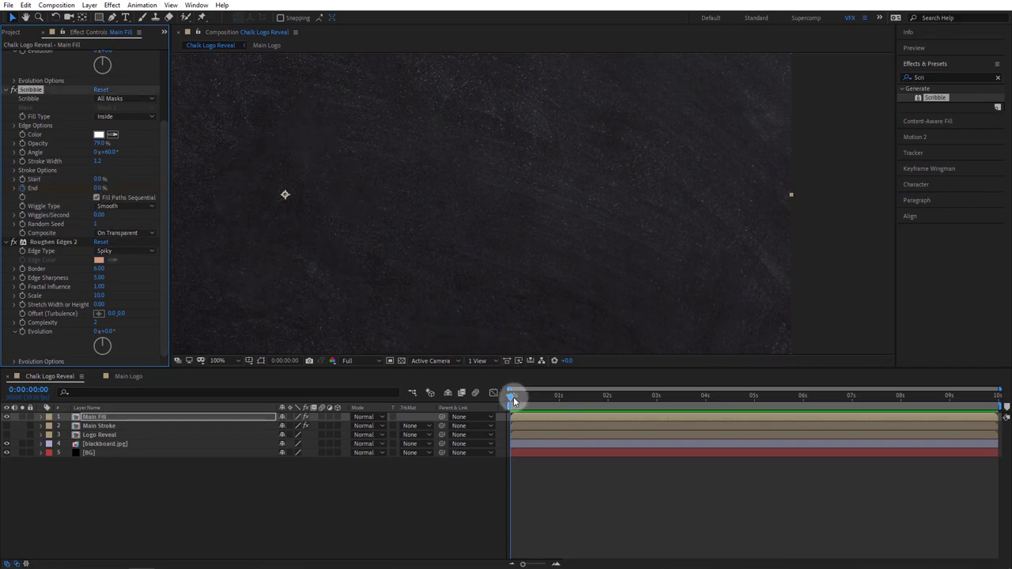
drag(513, 397, 756, 407)
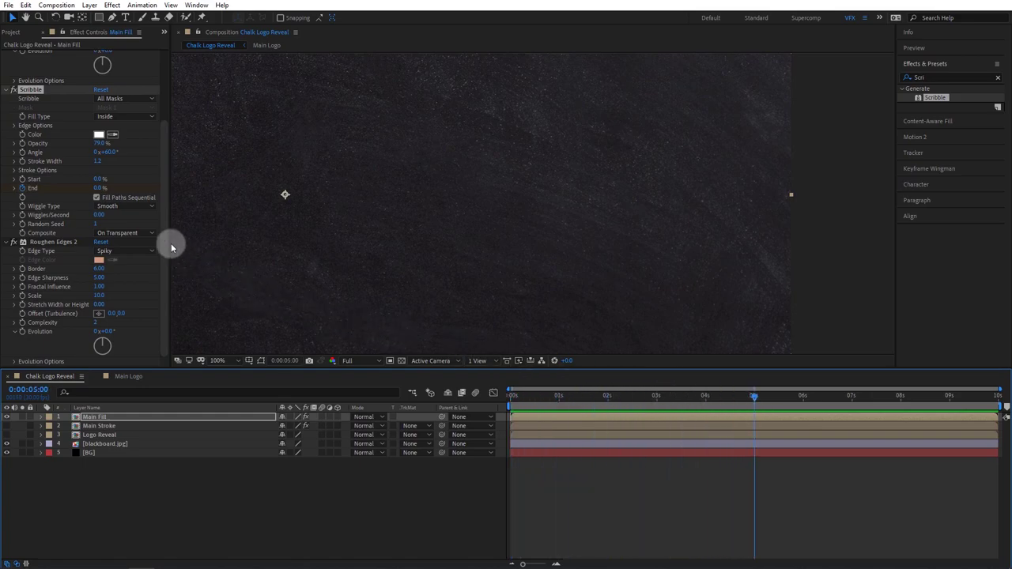
drag(99, 187, 163, 197)
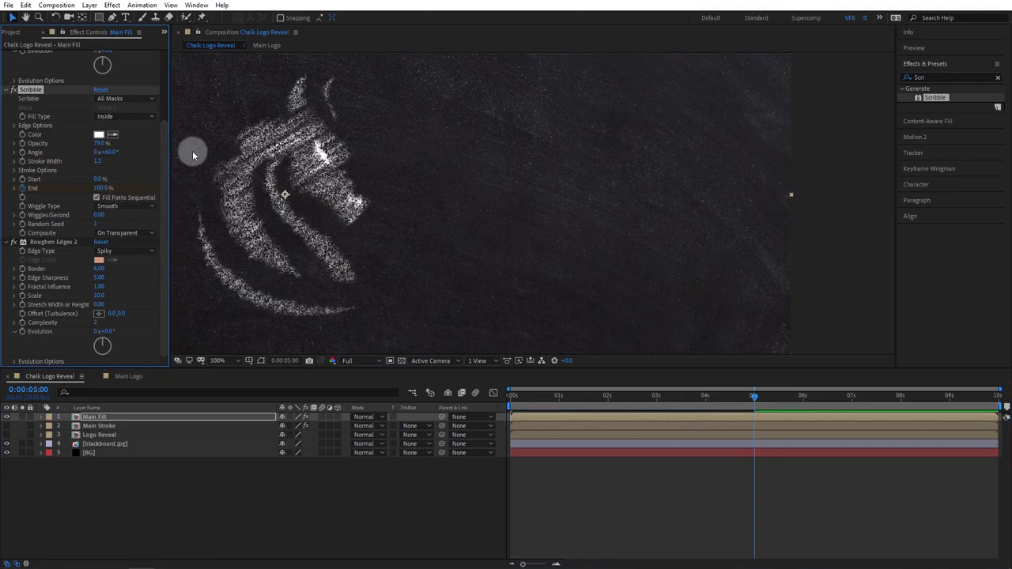
scroll(106, 114, up, 5)
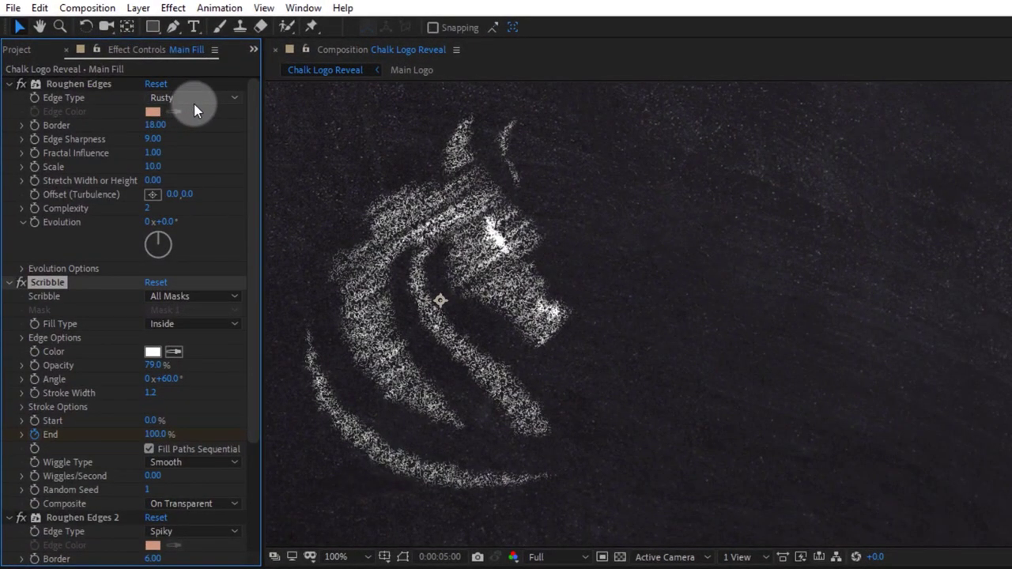
Nudge the first roughen sharpness to 9.10; set Roughen Edges 2 to Roughen, Border 5.10, Sharpness 4.62
click(164, 137)
drag(164, 137, 182, 140)
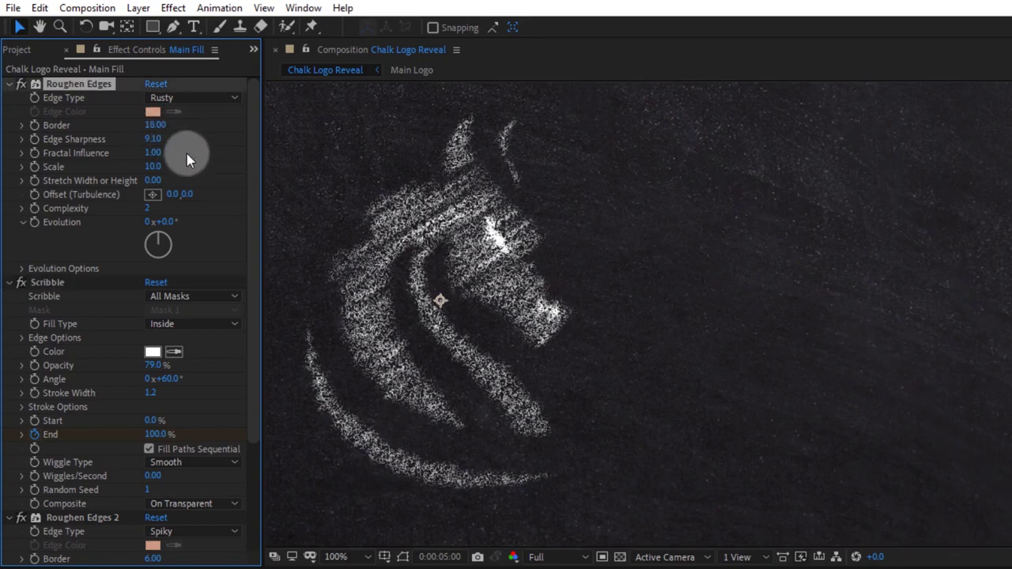
scroll(183, 198, down, 2)
scroll(169, 305, down, 2)
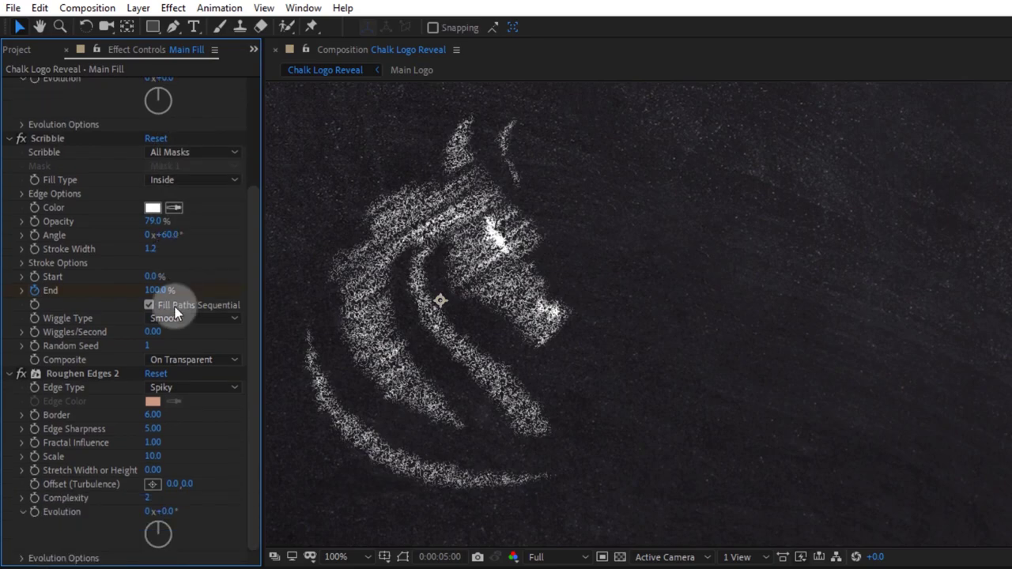
click(195, 388)
click(196, 403)
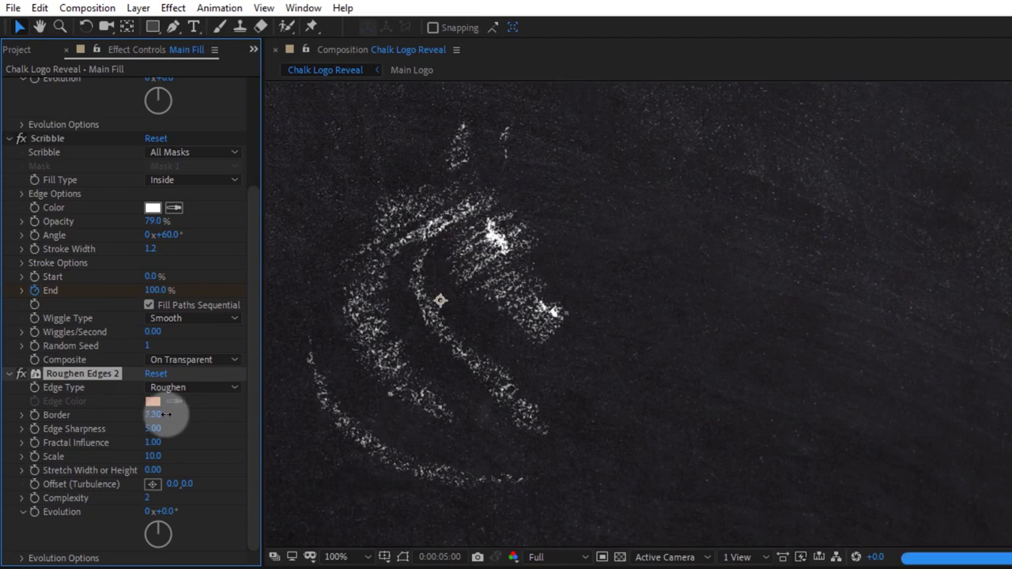
drag(154, 416, 149, 417)
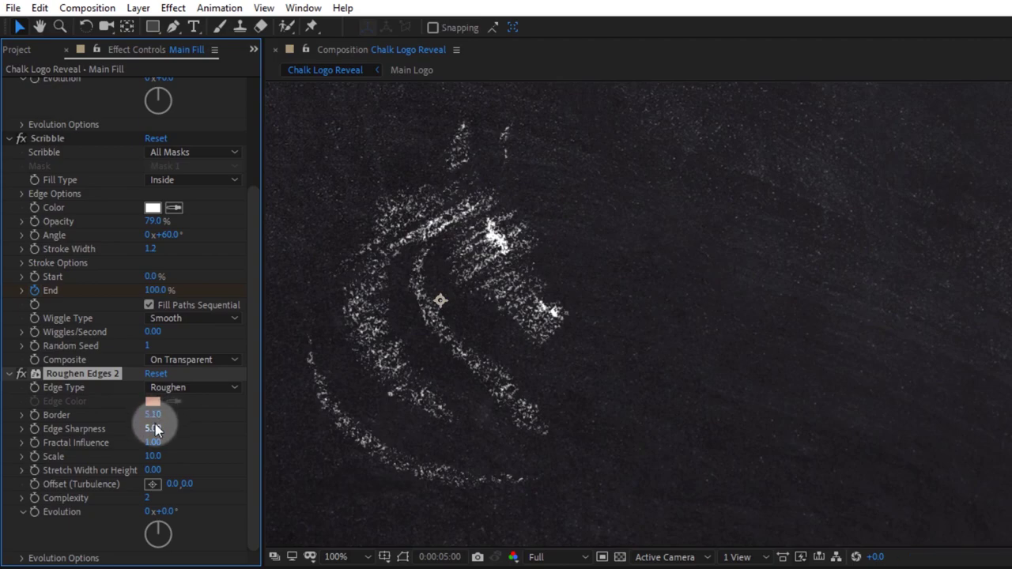
click(162, 428)
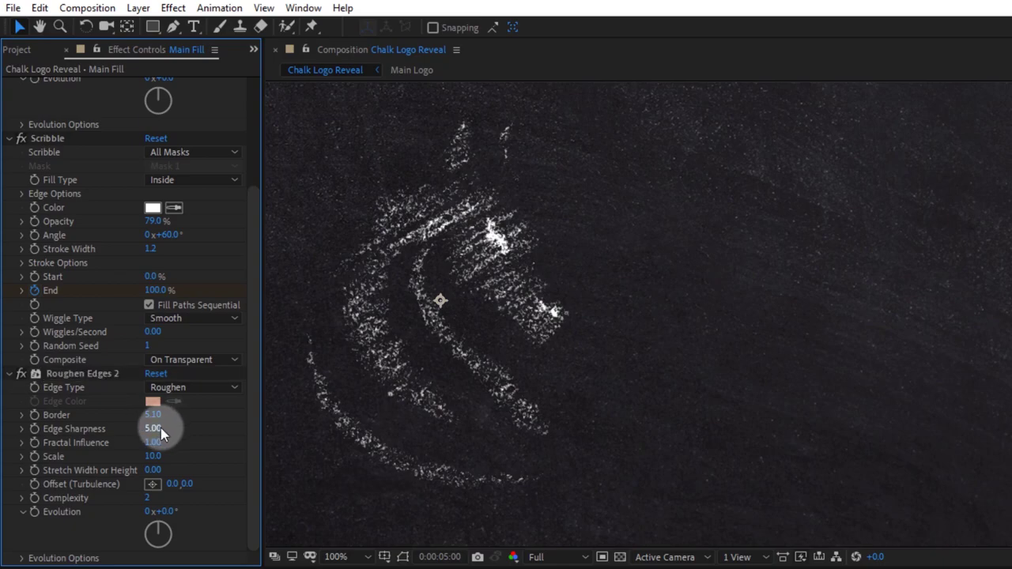
mouse_move(164, 428)
mouse_down()
mouse_move(123, 438)
mouse_move(140, 440)
mouse_up()
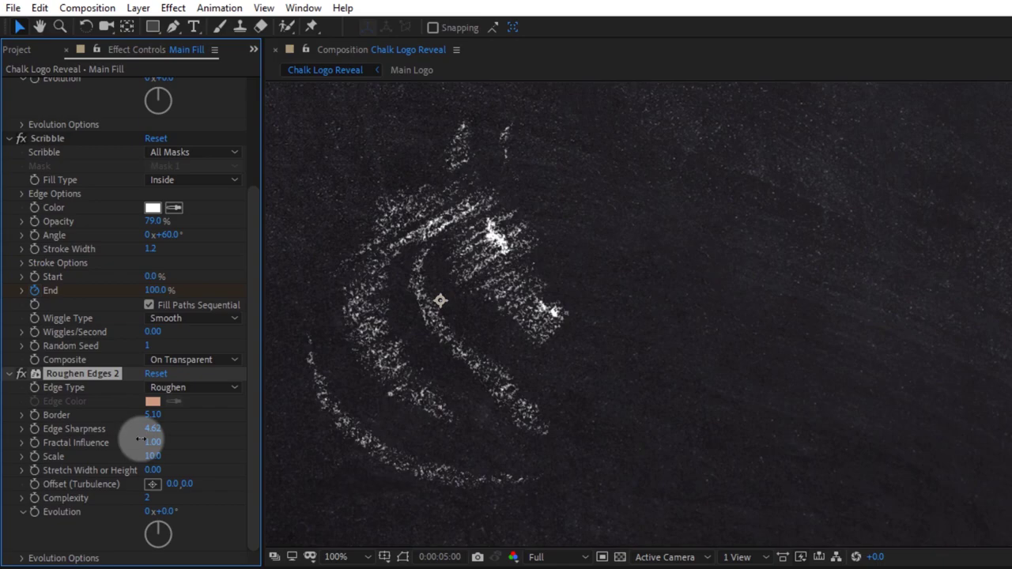
Raise the Scribble opacity to 90% and view the whole blackboard composition
click(150, 225)
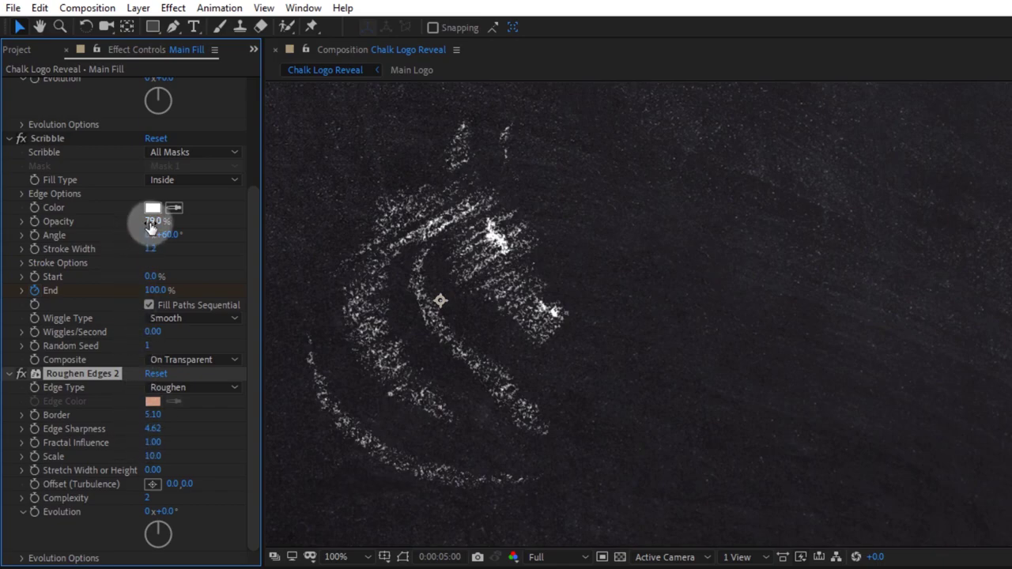
mouse_move(150, 222)
mouse_down()
mouse_move(136, 231)
mouse_move(169, 237)
mouse_up()
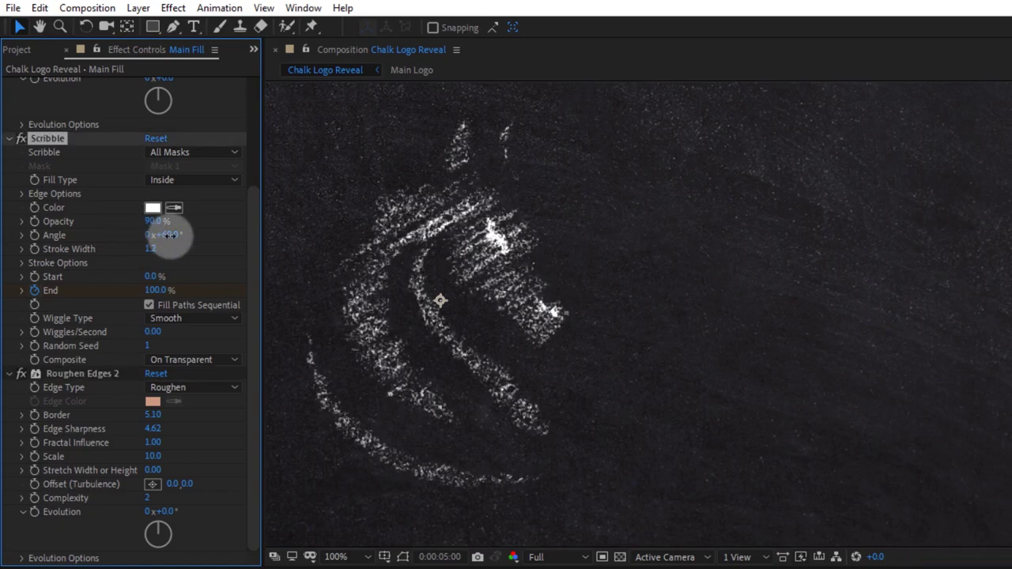
scroll(688, 331, down, 2)
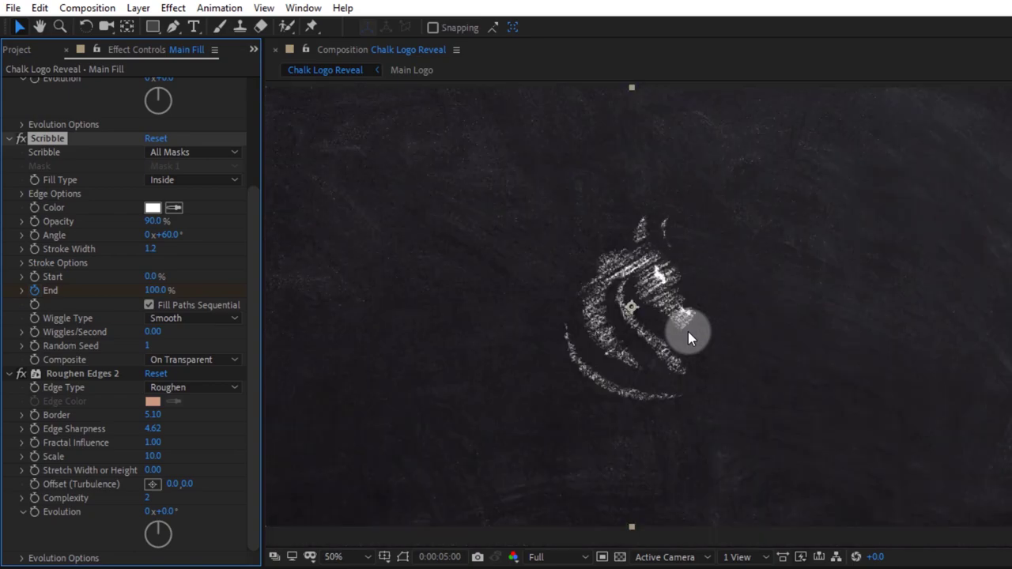
key(h)
drag(704, 340, 850, 345)
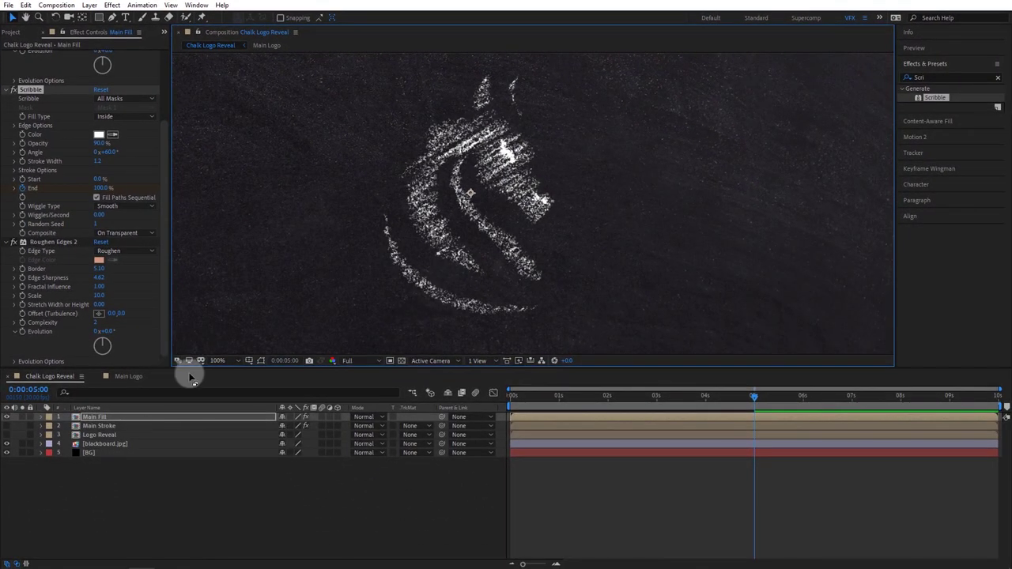
Turn on Main Stroke's visibility and collapse all of Main Fill's effects
click(6, 425)
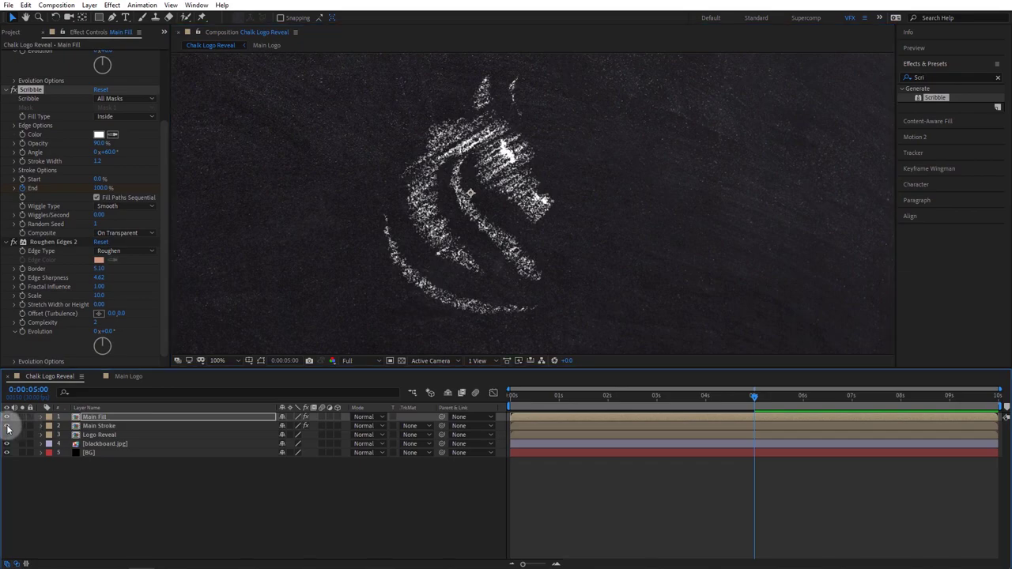
click(543, 242)
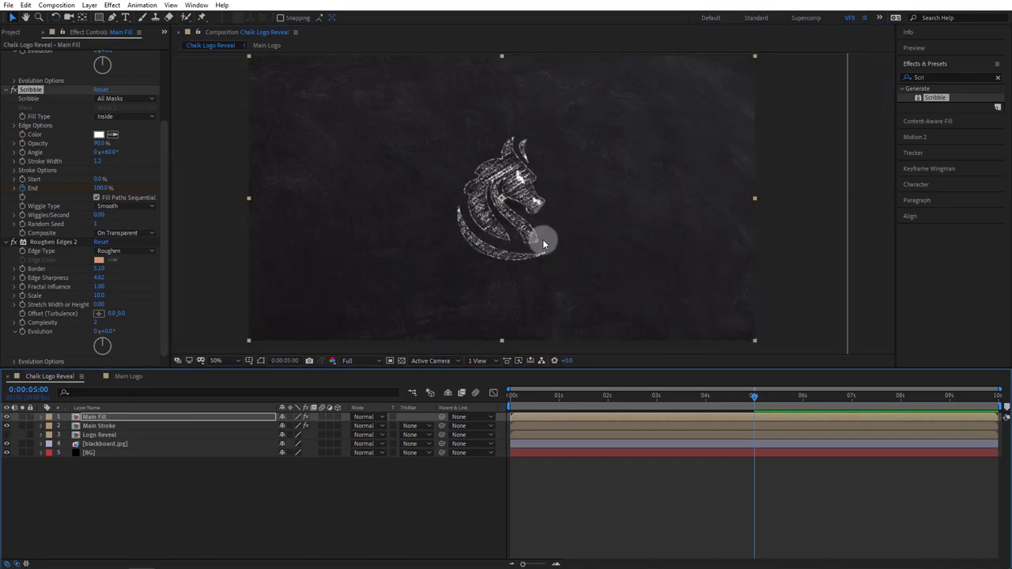
scroll(542, 238, up, 2)
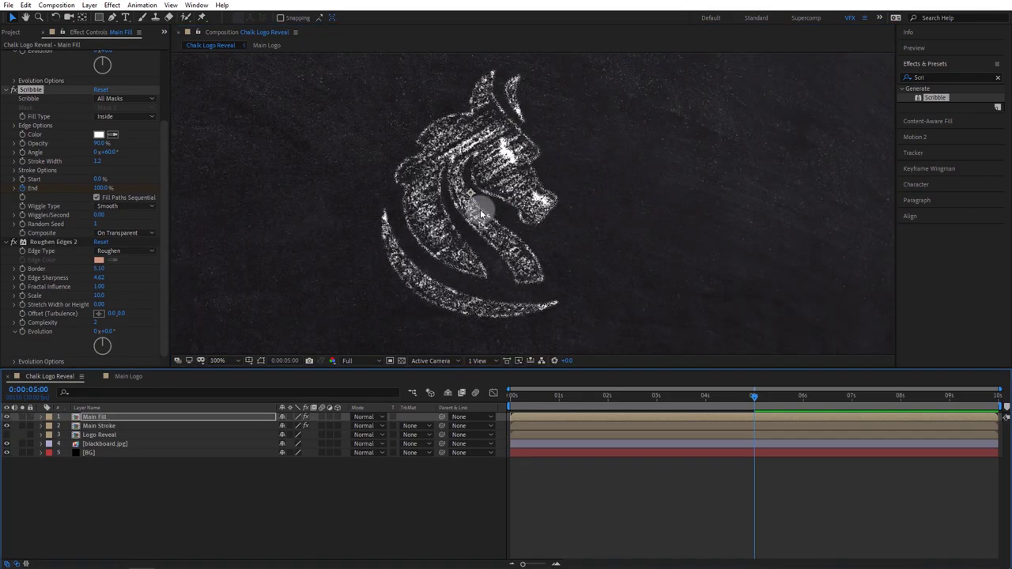
click(6, 242)
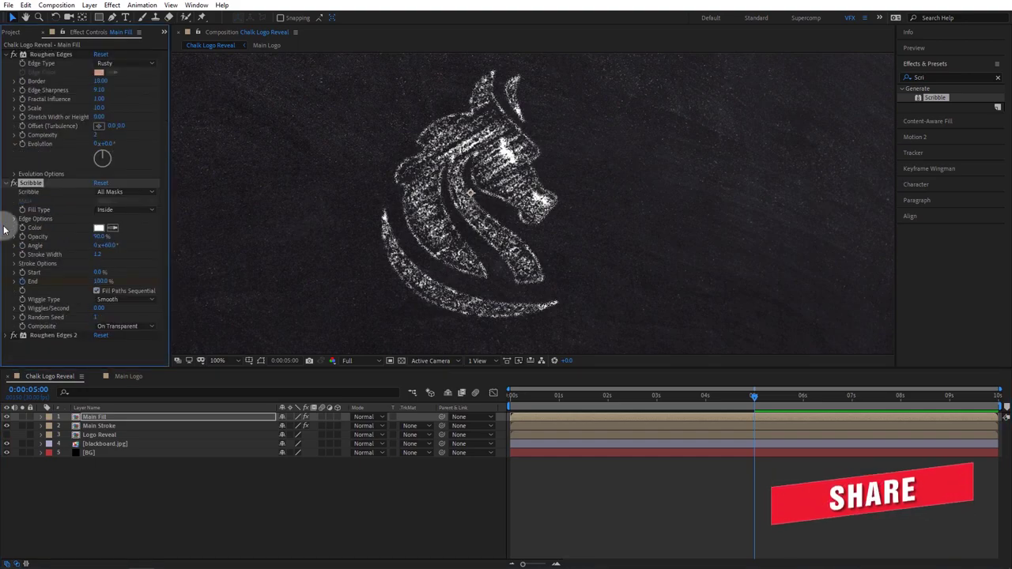
click(6, 184)
click(6, 54)
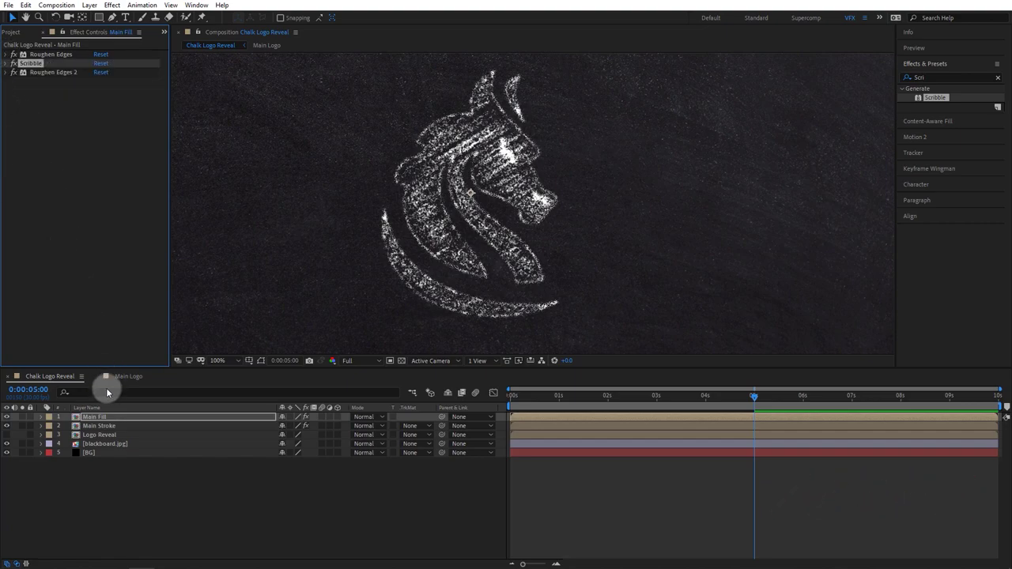
click(106, 426)
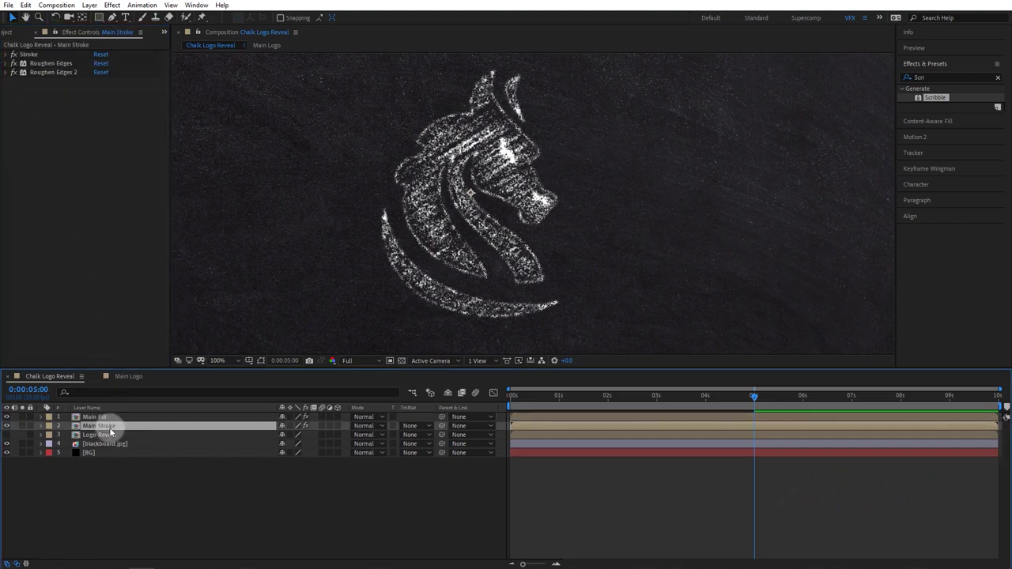
Keyframe Main Stroke's Stroke End at 100% at 5 s and 0% at 0 s
click(6, 54)
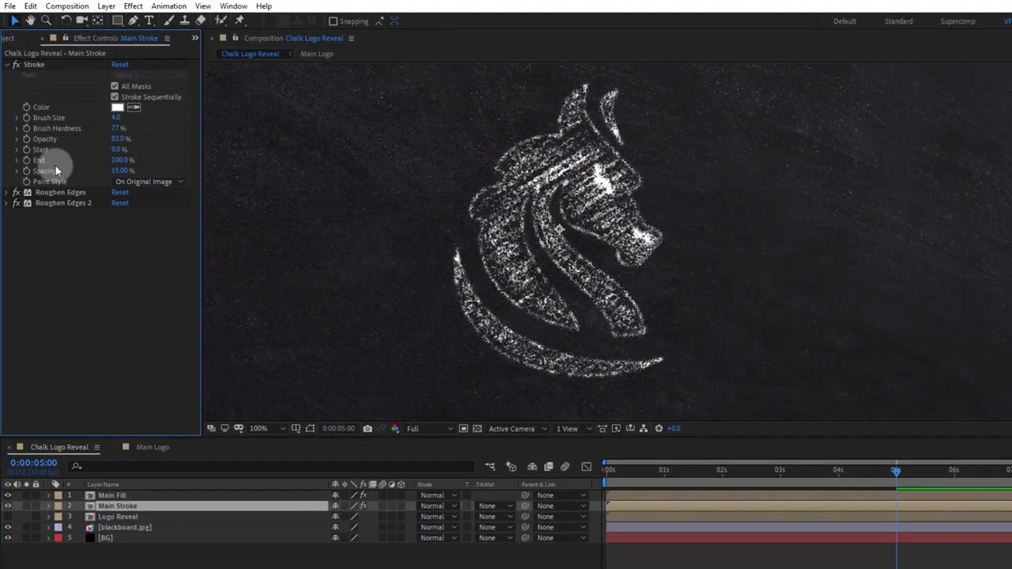
click(27, 161)
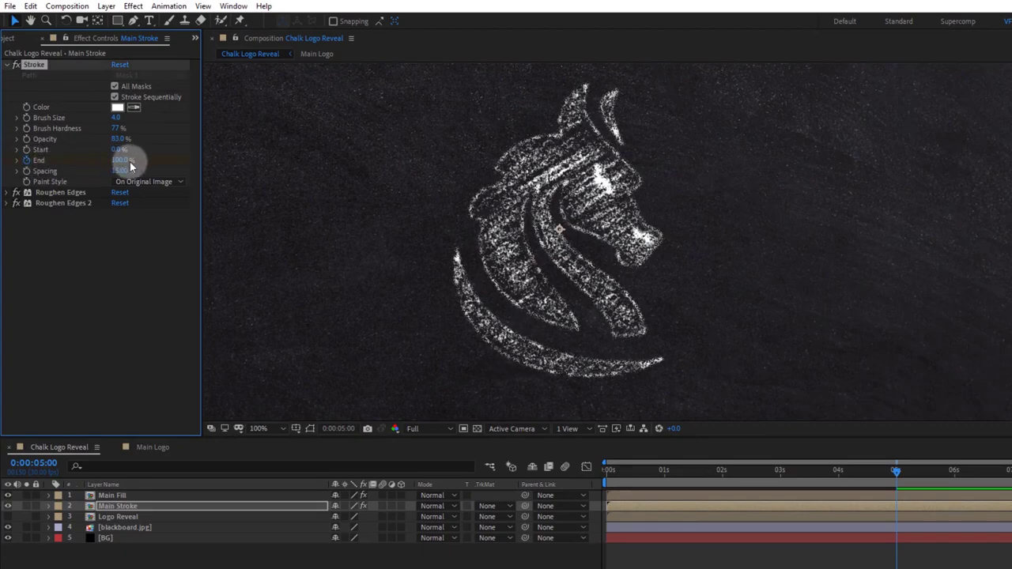
drag(891, 476, 594, 483)
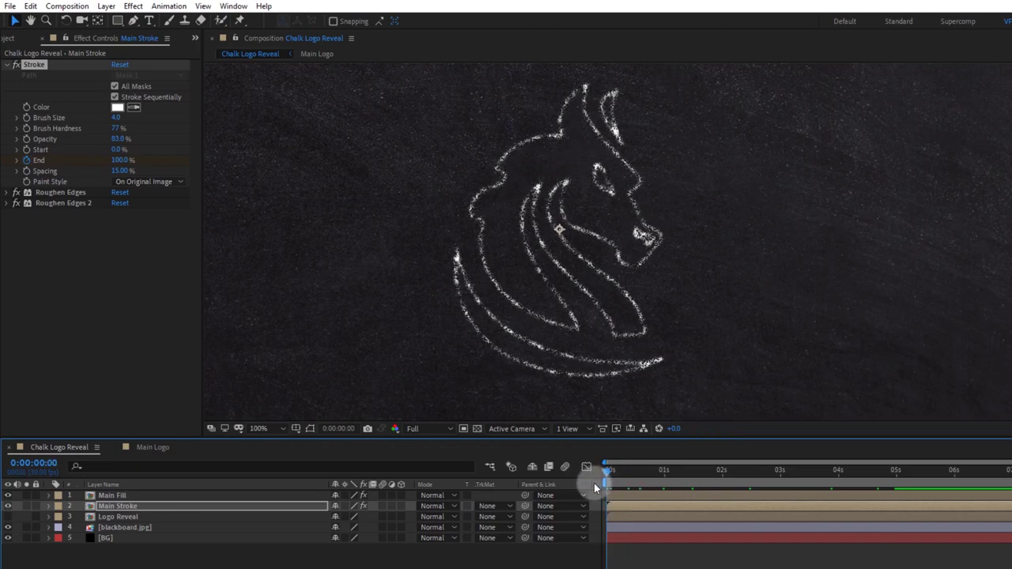
click(117, 161)
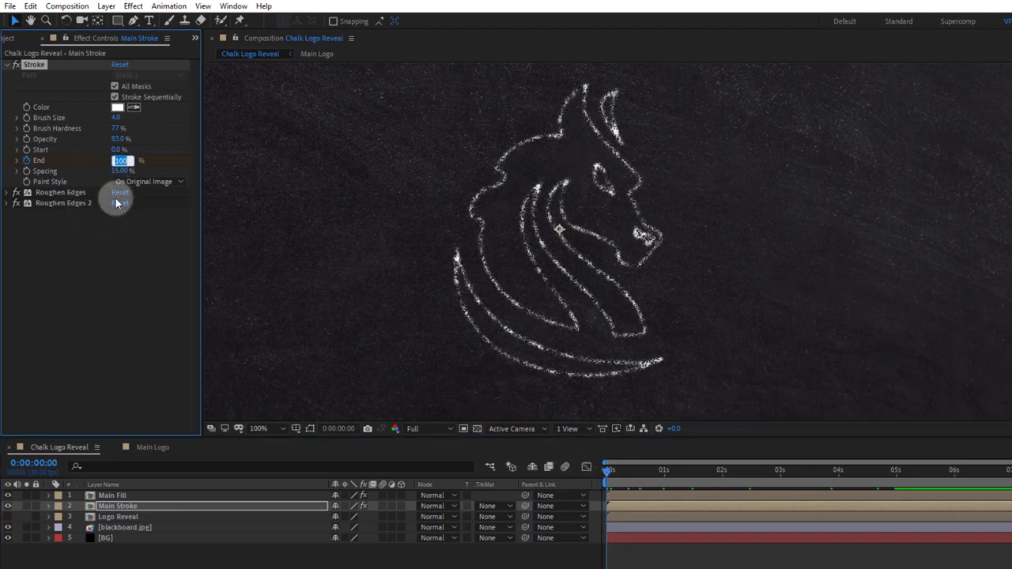
text(0)
key(Return)
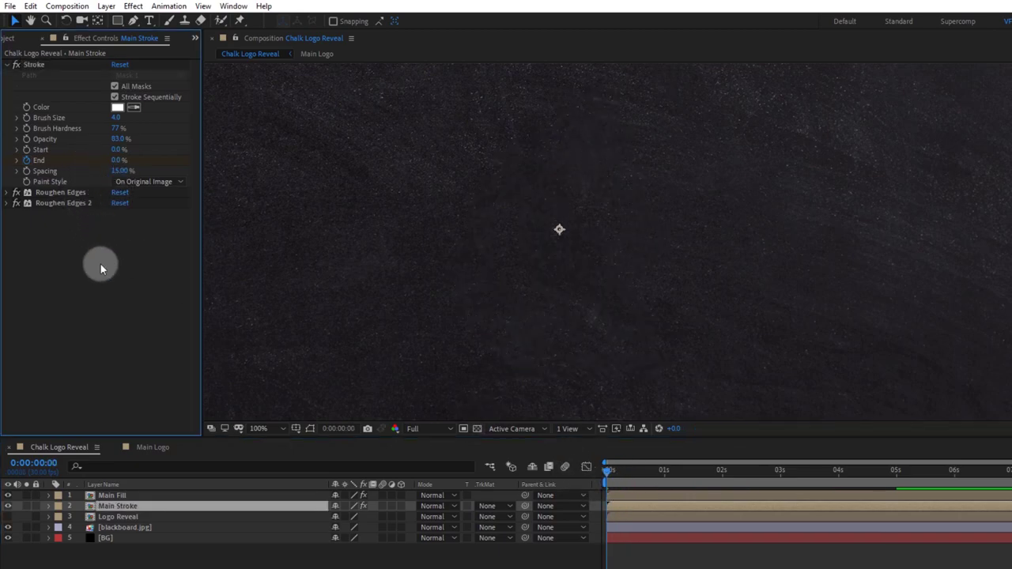
Scrub the timeline to preview the outline drawing on, then show Logo Reveal
scroll(543, 260, down, 2)
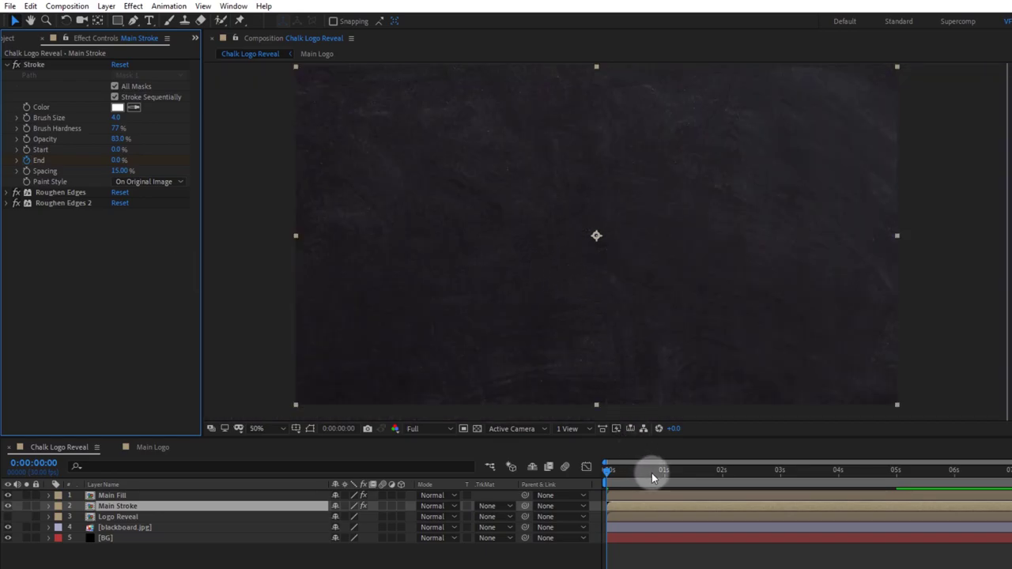
drag(651, 473, 717, 479)
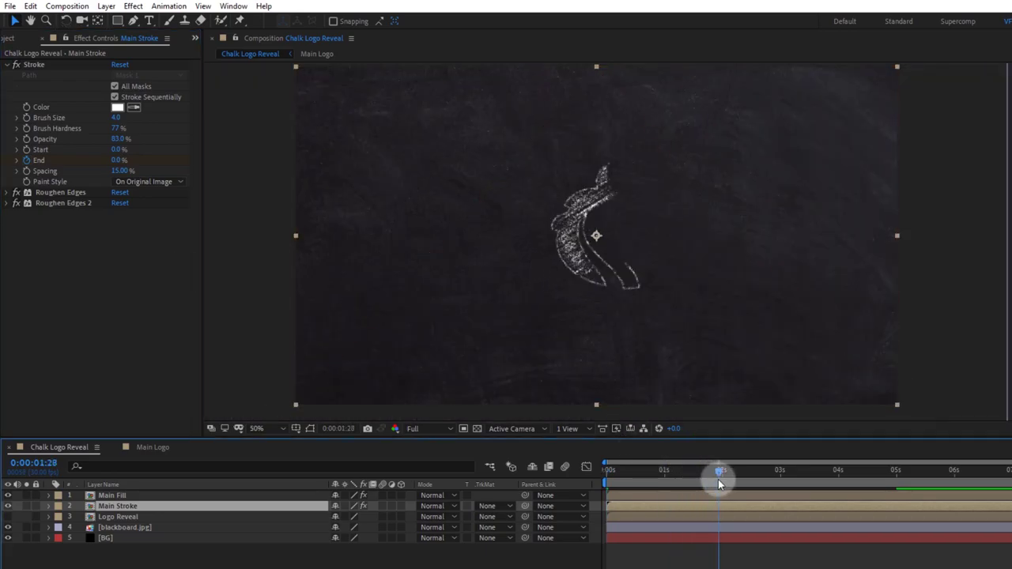
drag(720, 473, 897, 488)
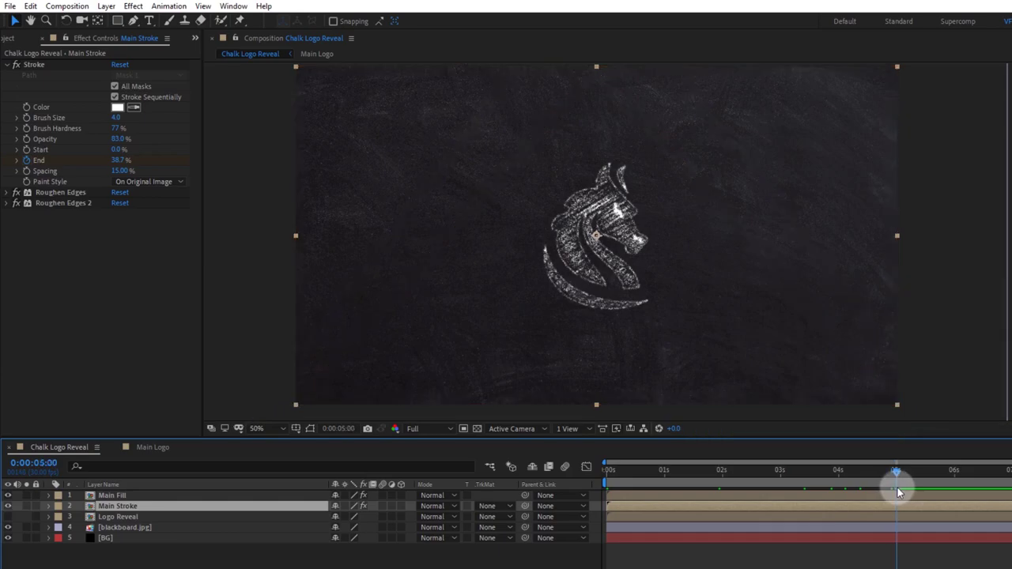
click(630, 275)
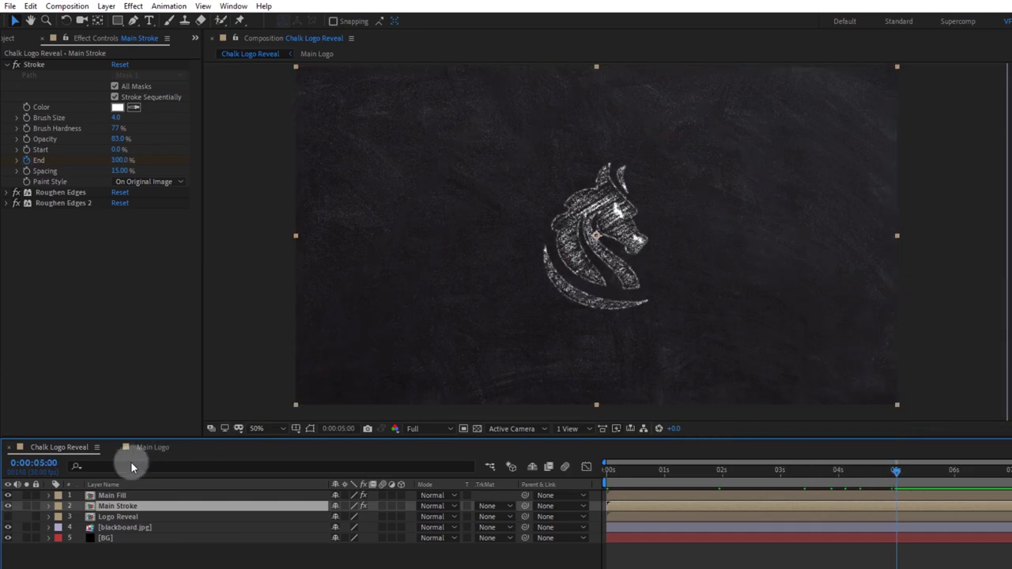
click(9, 517)
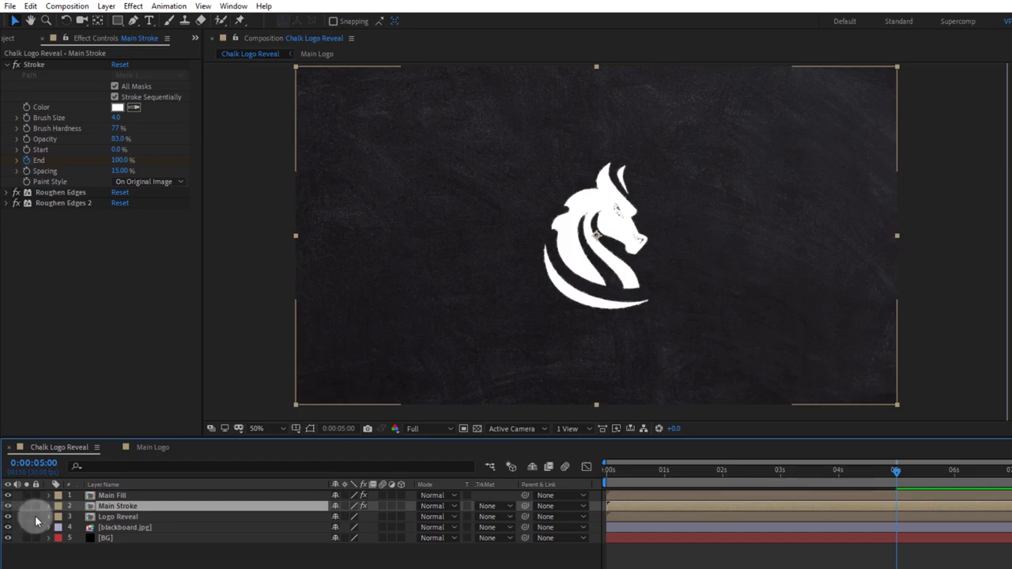
Keyframe Logo Reveal opacity from 0% at 5 s to 100% at 0:00:05:29
click(113, 519)
key(t)
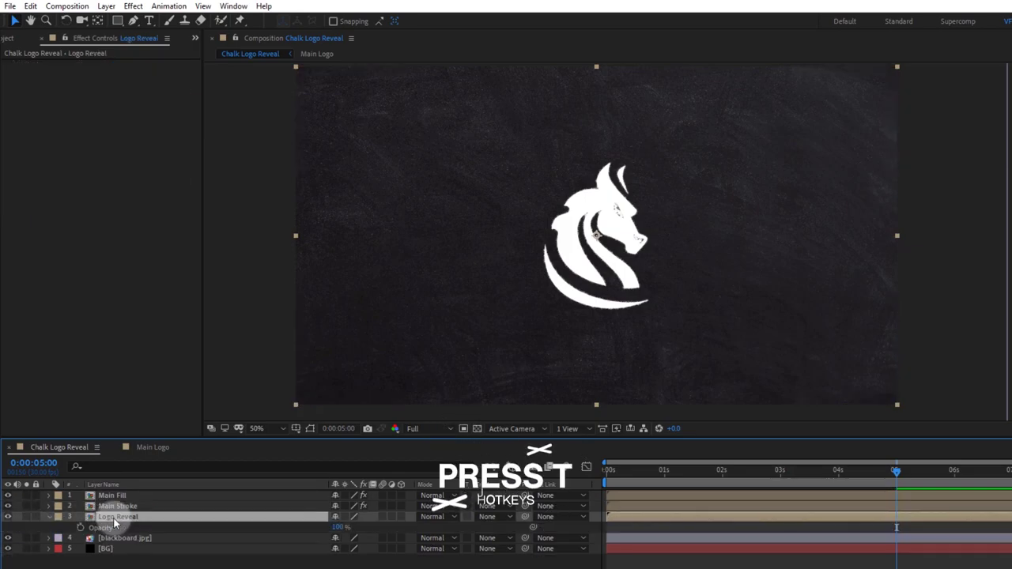
click(80, 528)
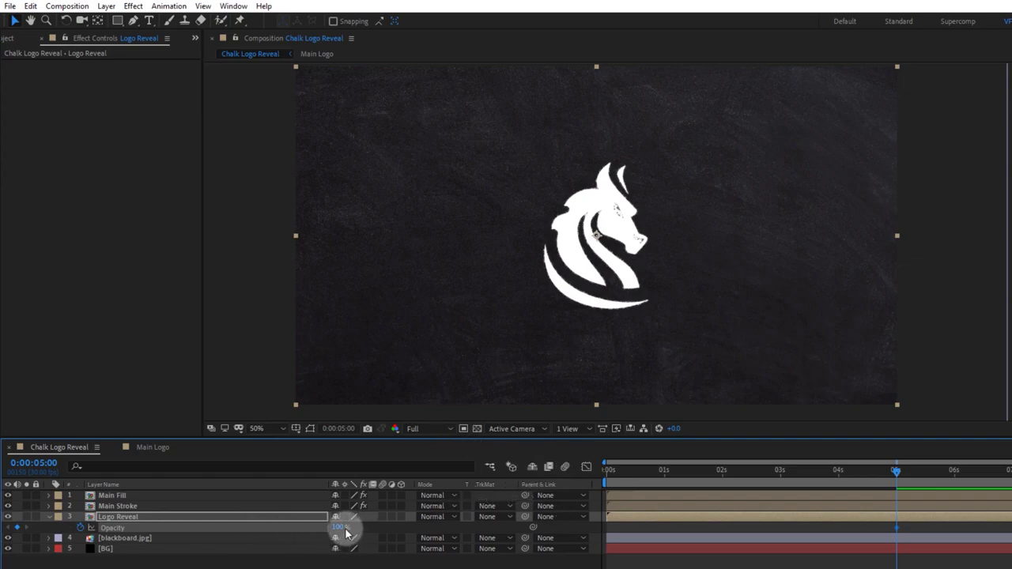
drag(345, 535, 261, 533)
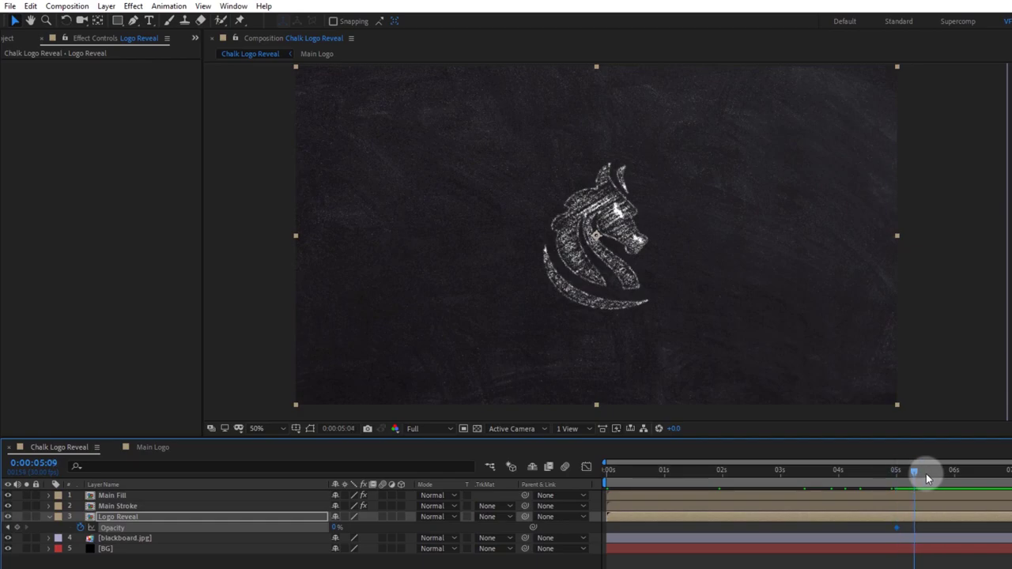
drag(926, 473, 957, 473)
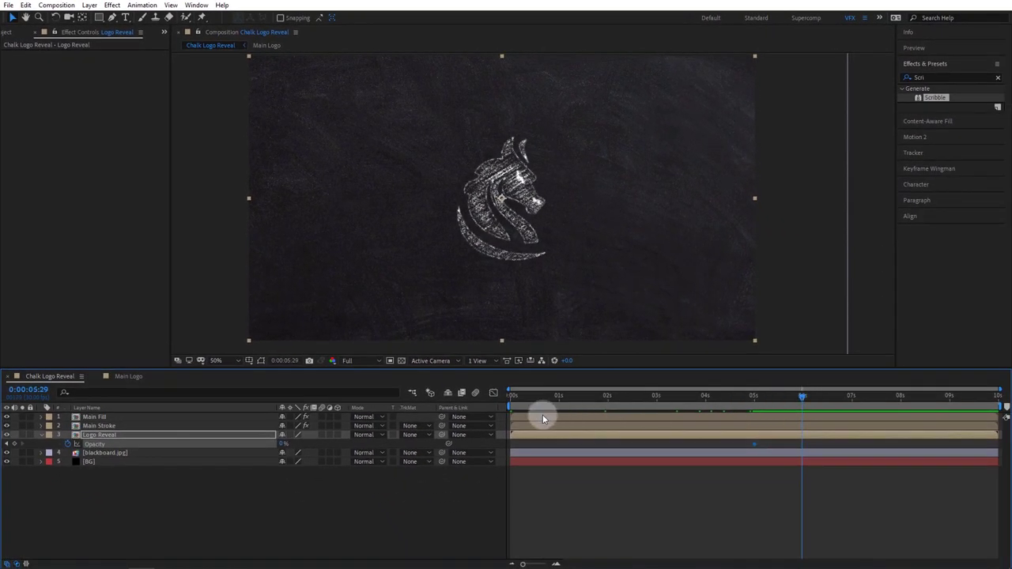
drag(292, 444, 360, 448)
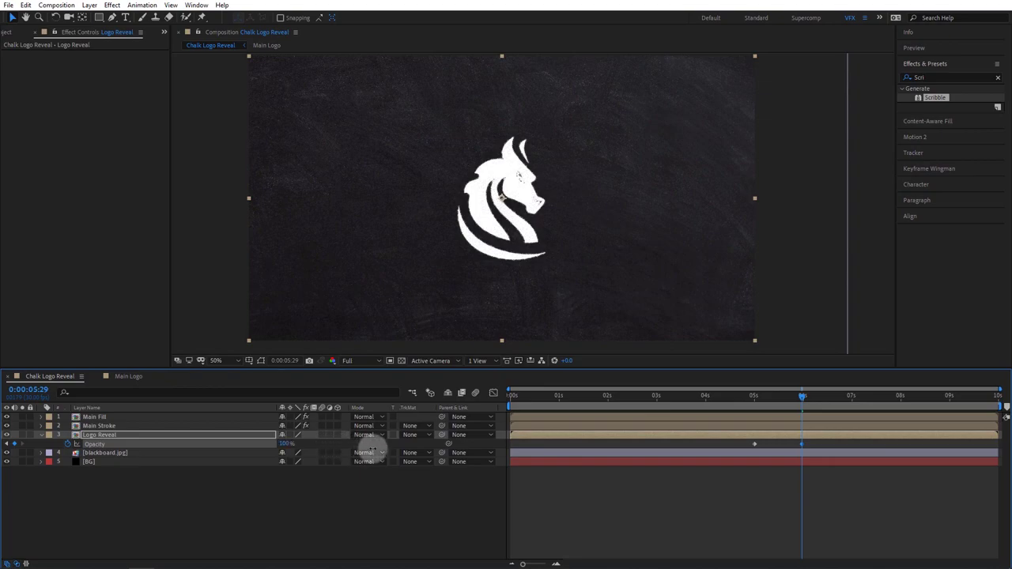
Select Main Stroke, Main Fill and blackboard.jpg and start opacity keyframes on all three
click(41, 435)
click(96, 425)
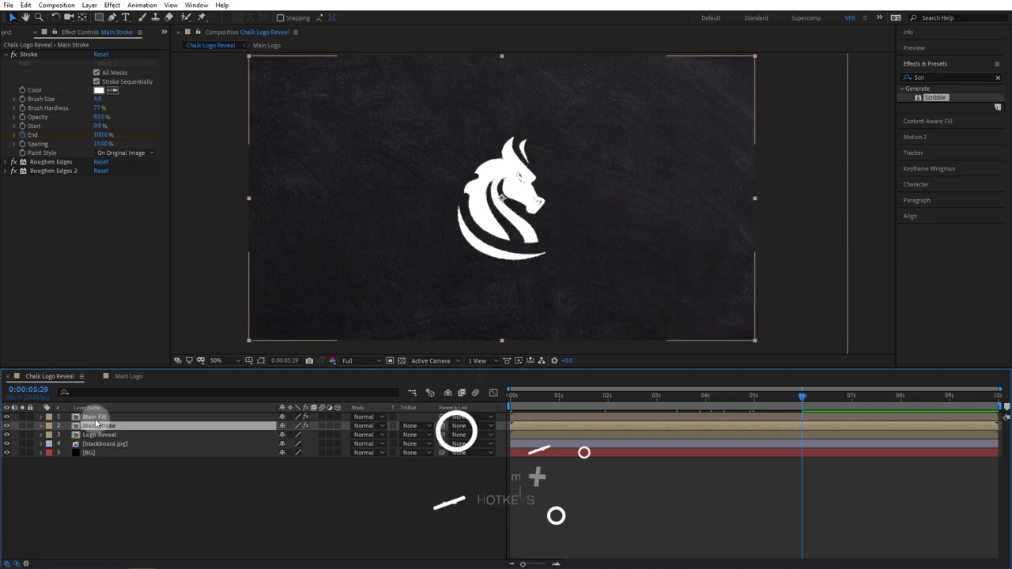
ctrl+click(94, 417)
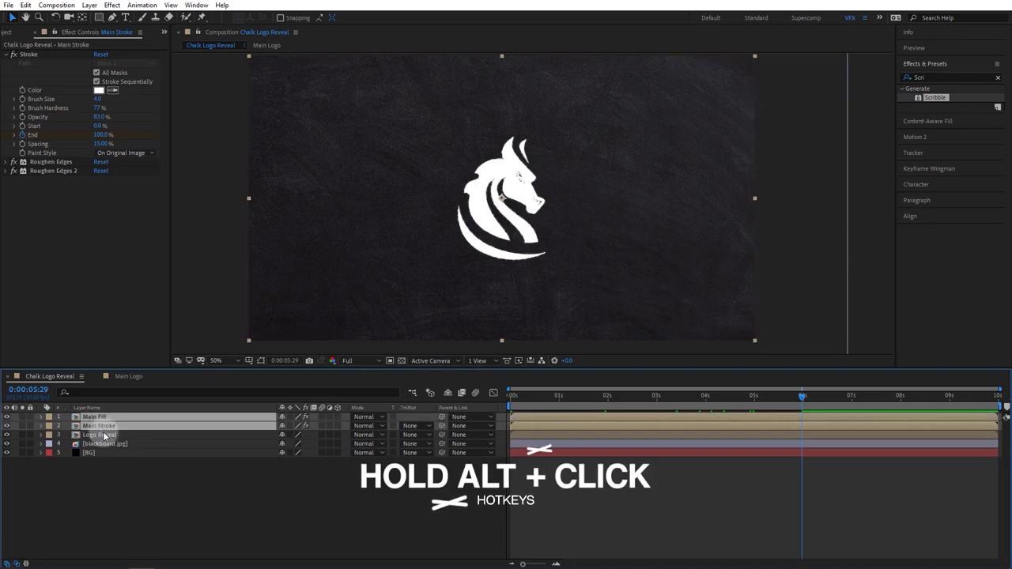
alt+click(111, 447)
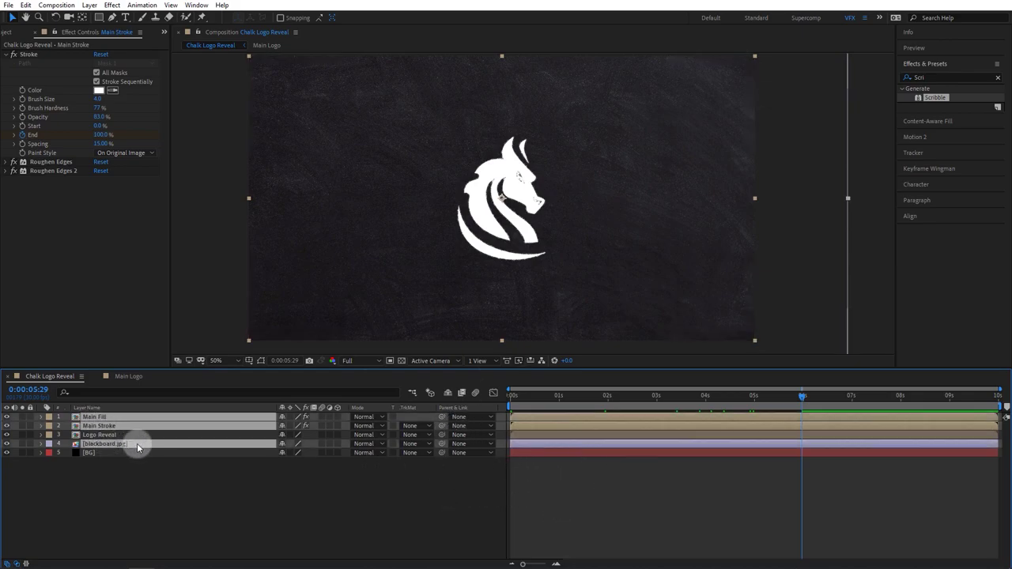
key(t)
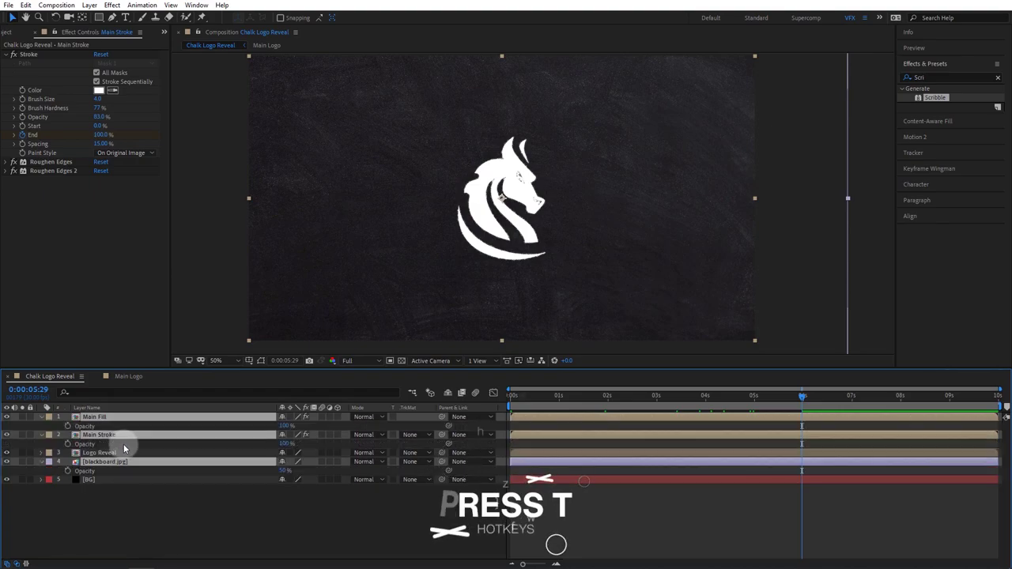
click(69, 427)
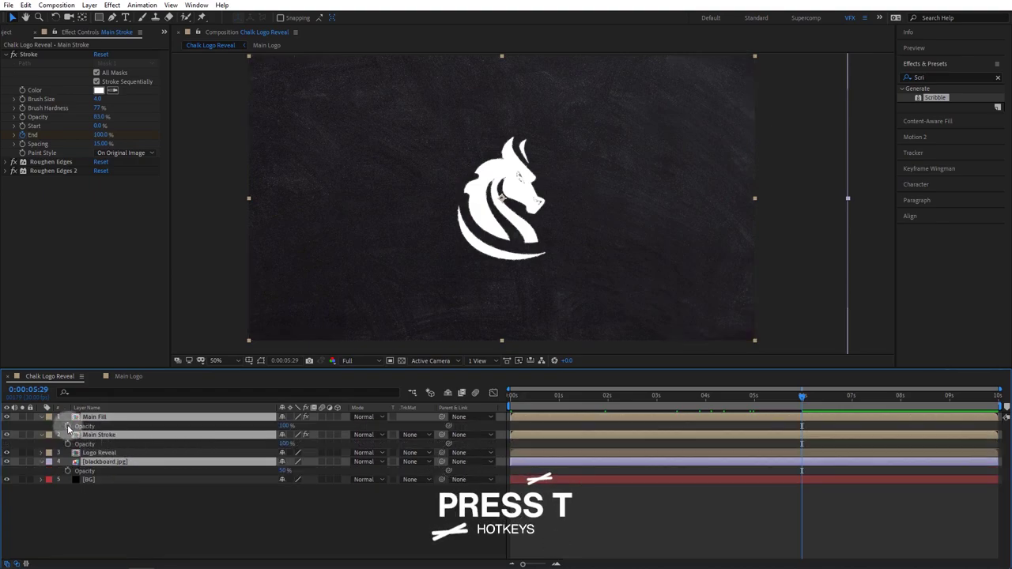
click(68, 427)
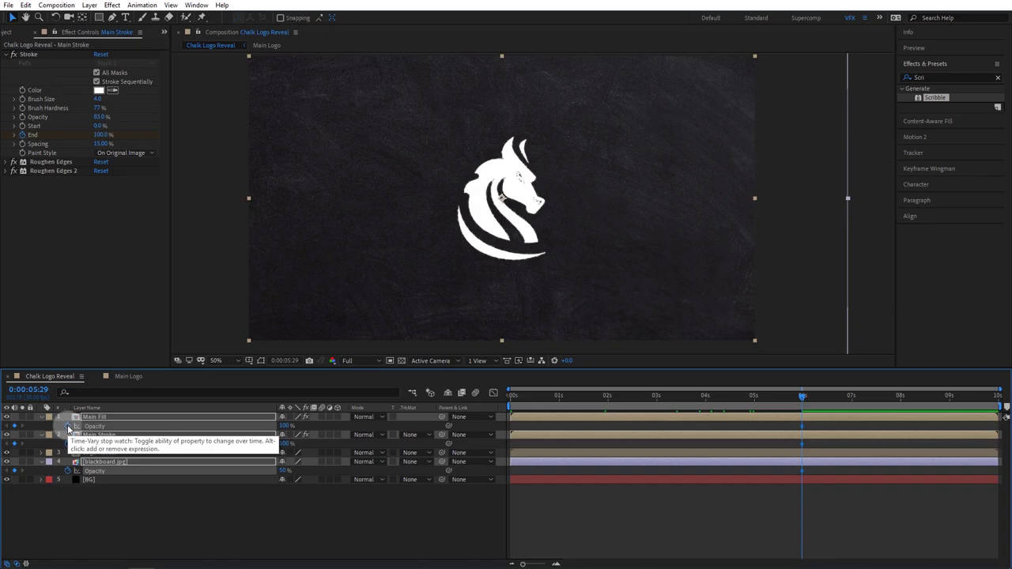
Place the opacity keyframes at 5 s and fade all three layers to 0% opacity by 6 s
click(139, 434)
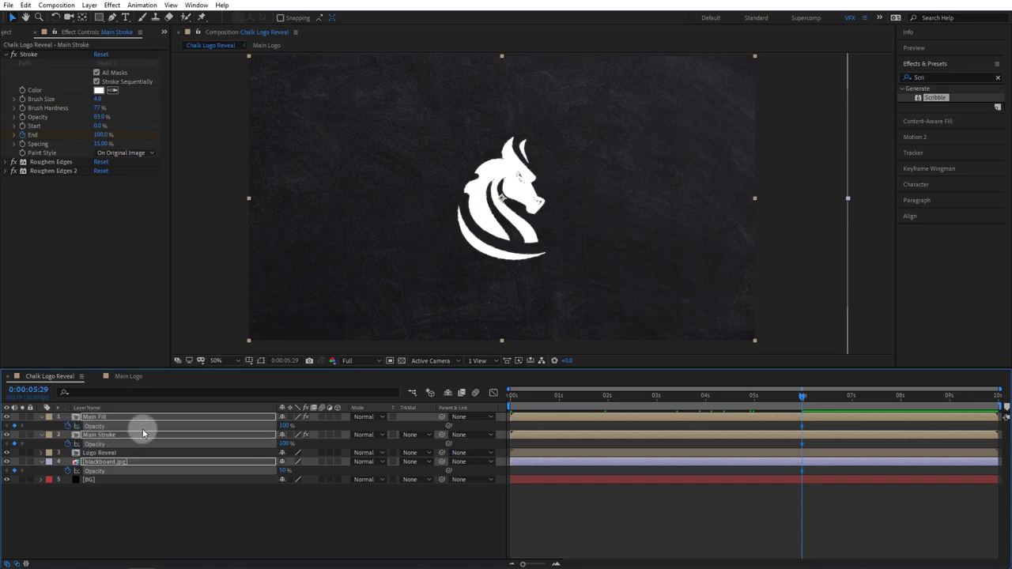
drag(143, 434, 590, 453)
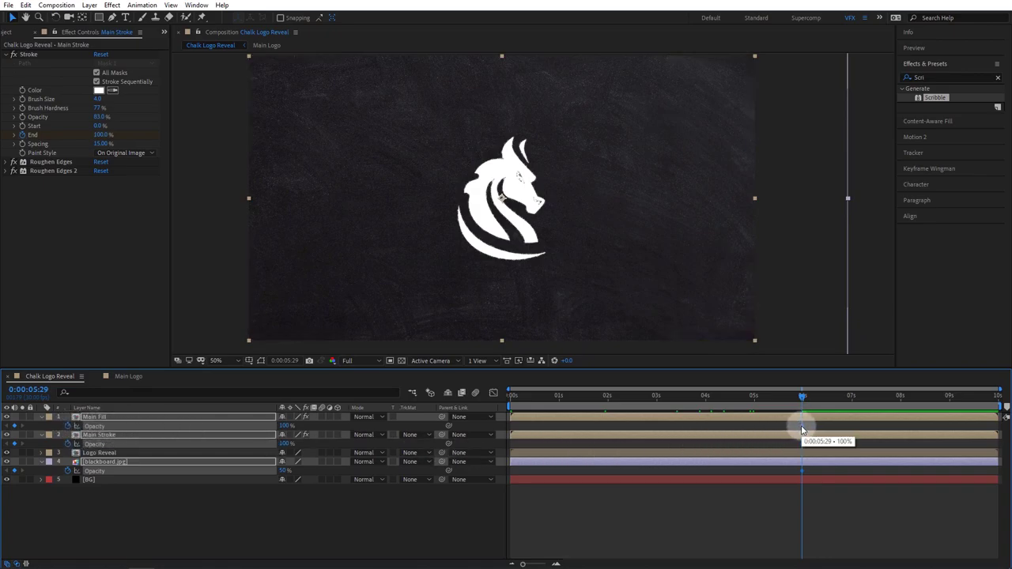
drag(801, 428, 754, 433)
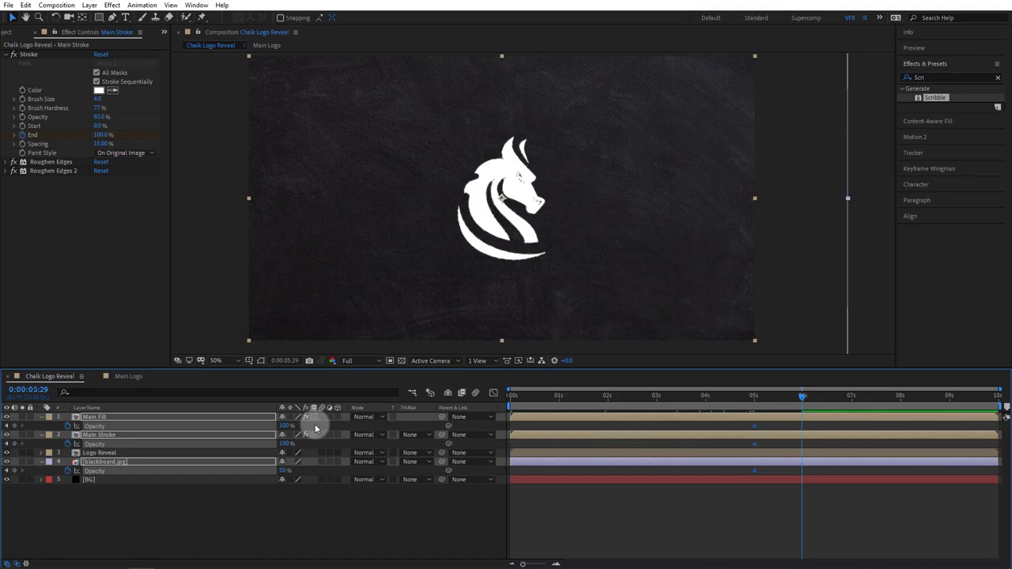
click(283, 426)
text(0)
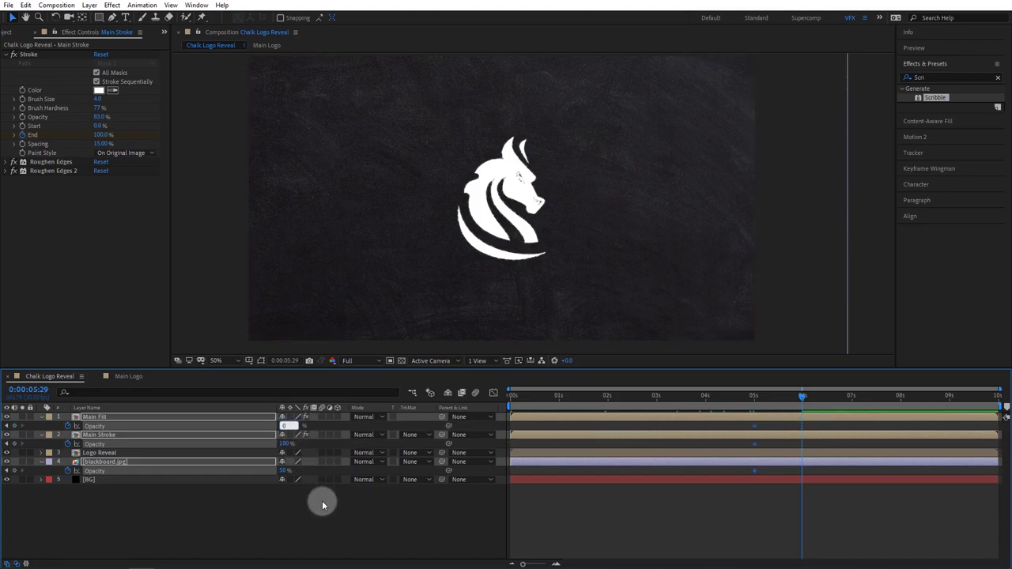
key(Return)
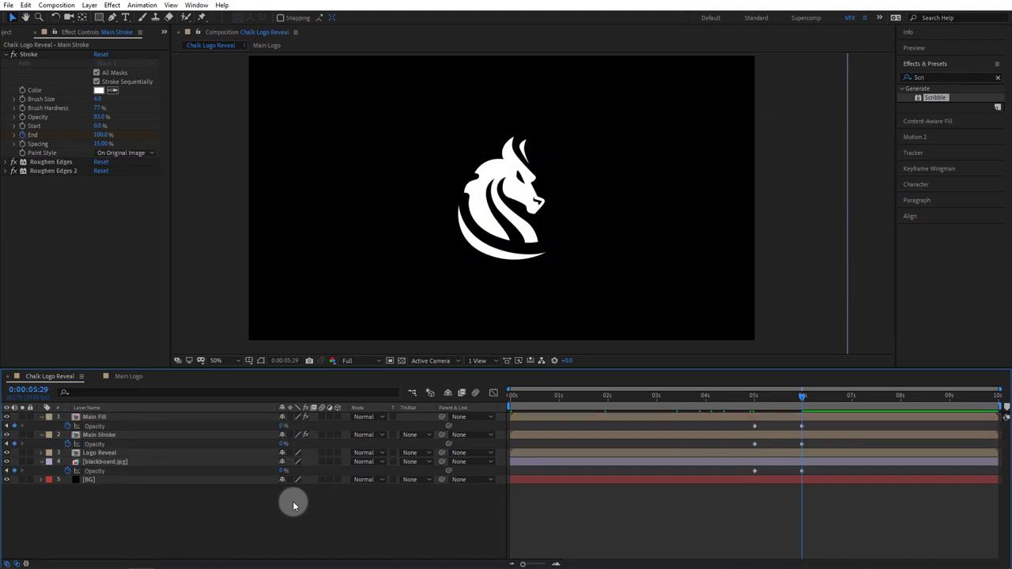
Collapse the opacity properties and scrub back to view the chalk logo before the fade
click(41, 418)
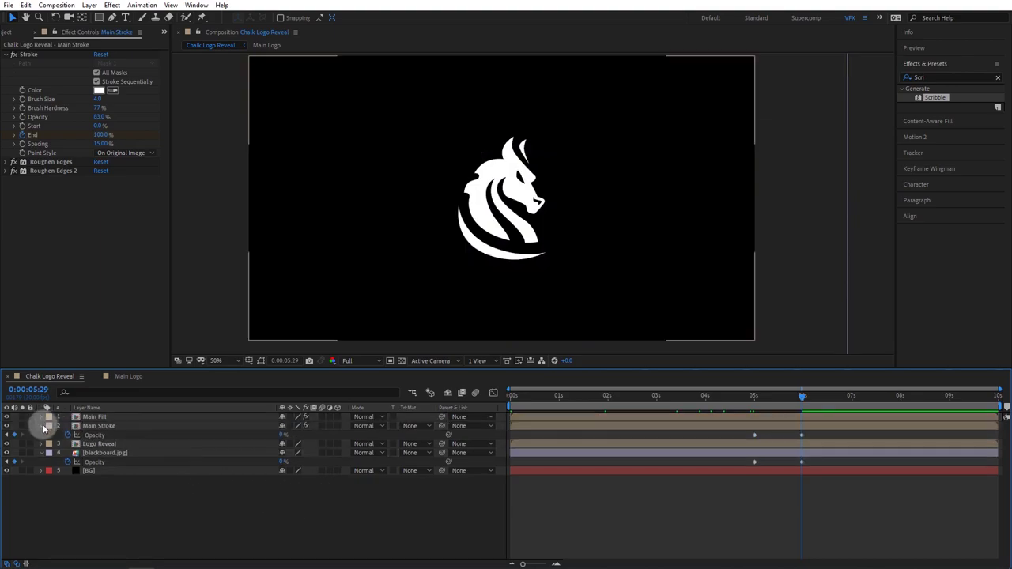
click(42, 425)
click(42, 444)
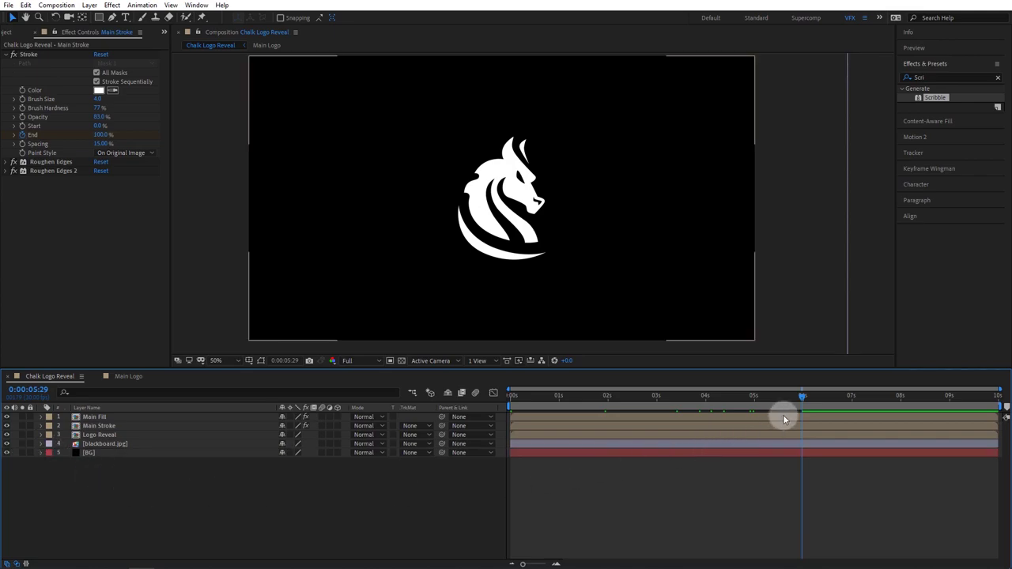
mouse_move(802, 397)
mouse_down()
mouse_move(628, 403)
mouse_move(730, 410)
mouse_up()
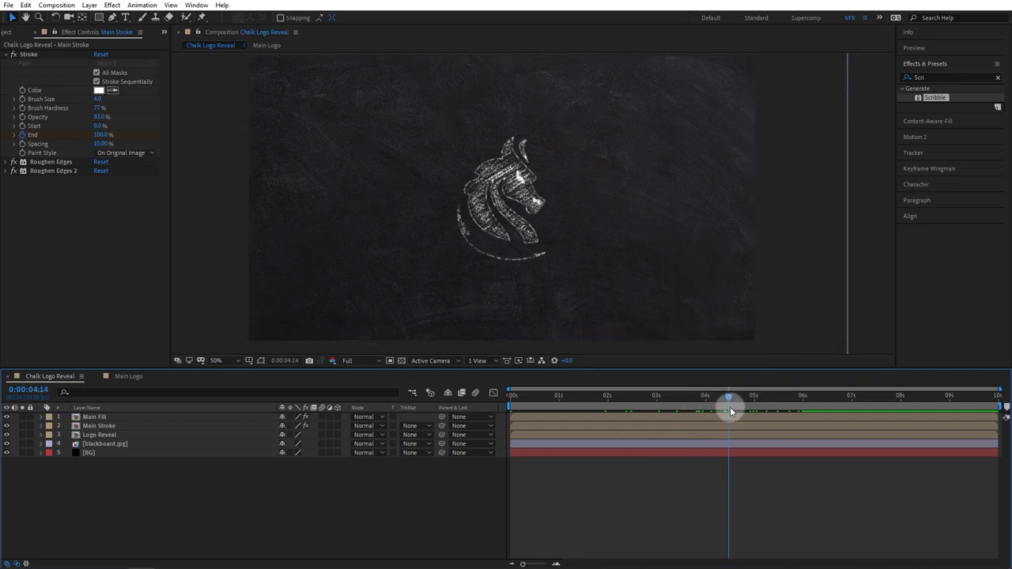
Add a two-node 28mm Camera 1, switch the logo and background layers to 3D, and select the camera
right_click(136, 471)
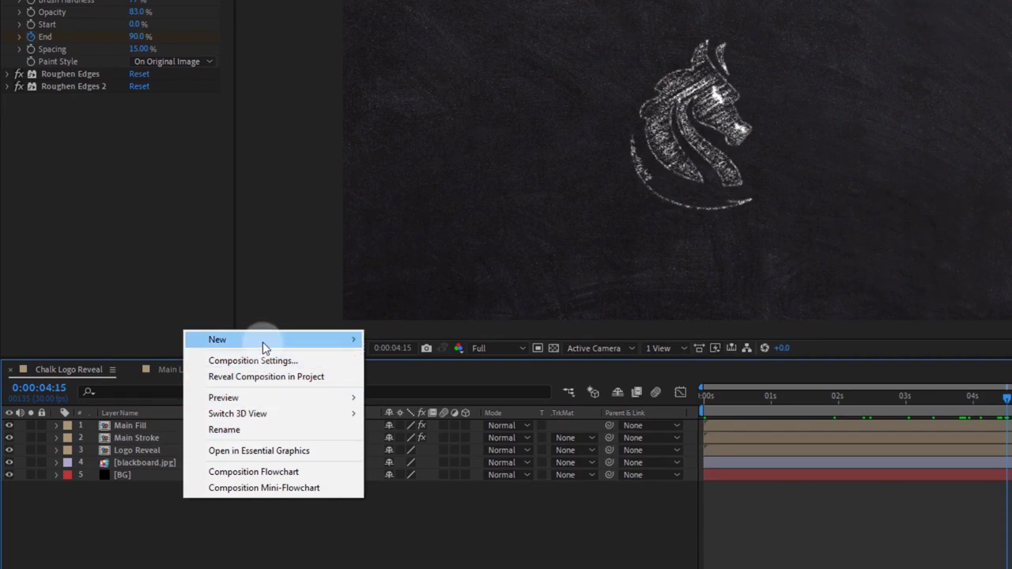
mouse_move(263, 342)
click(425, 406)
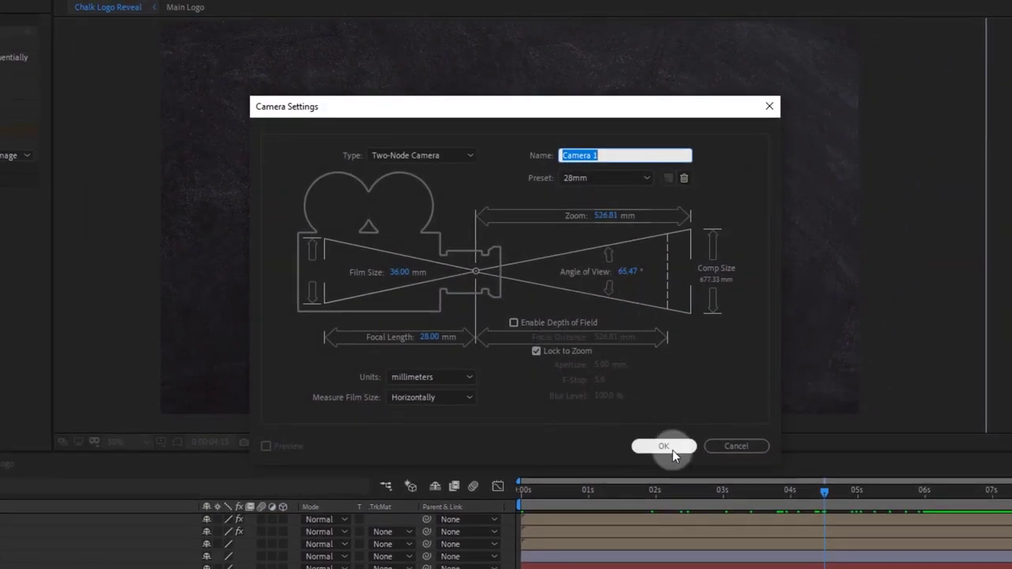
click(672, 450)
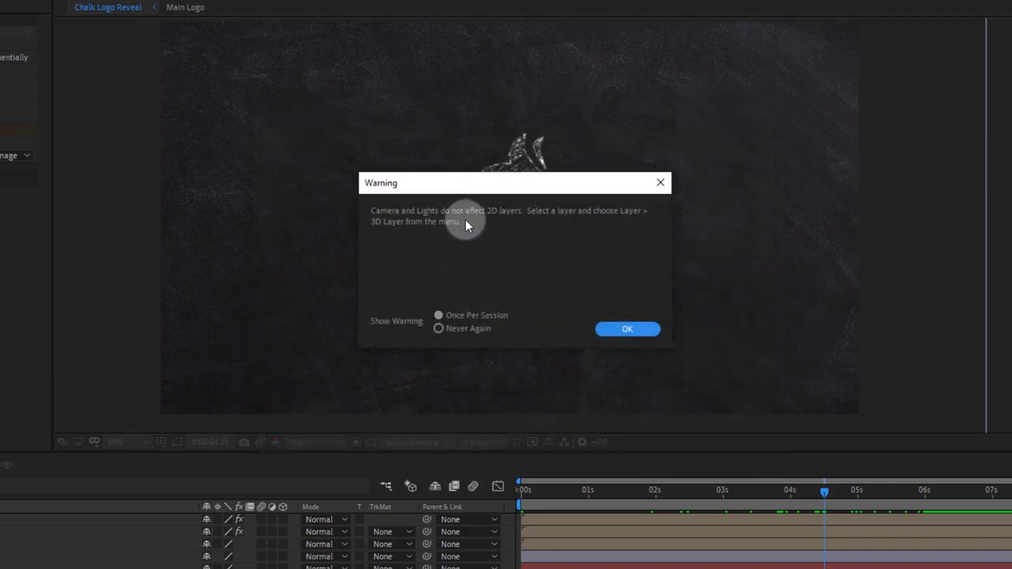
click(625, 329)
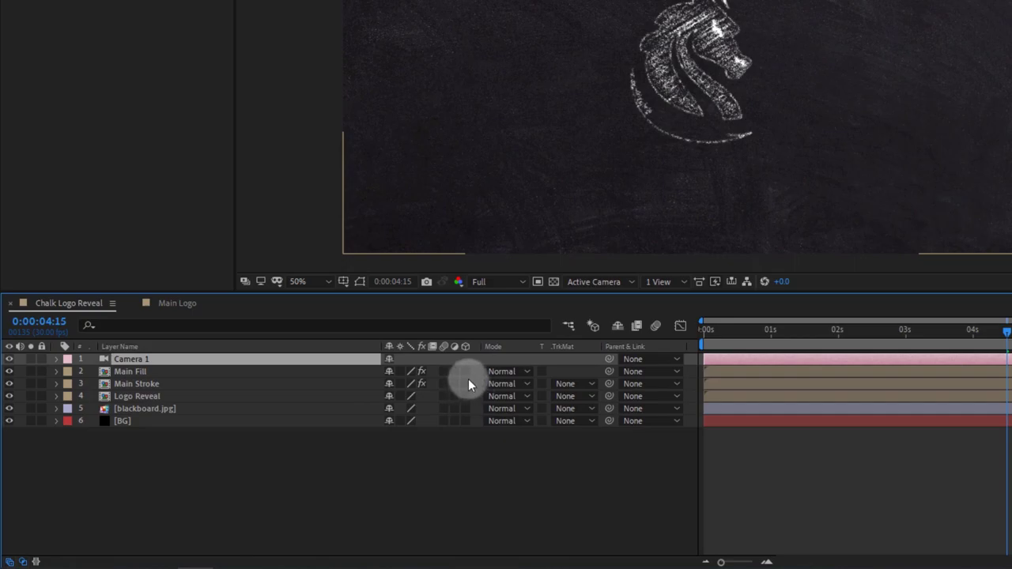
drag(466, 370, 465, 384)
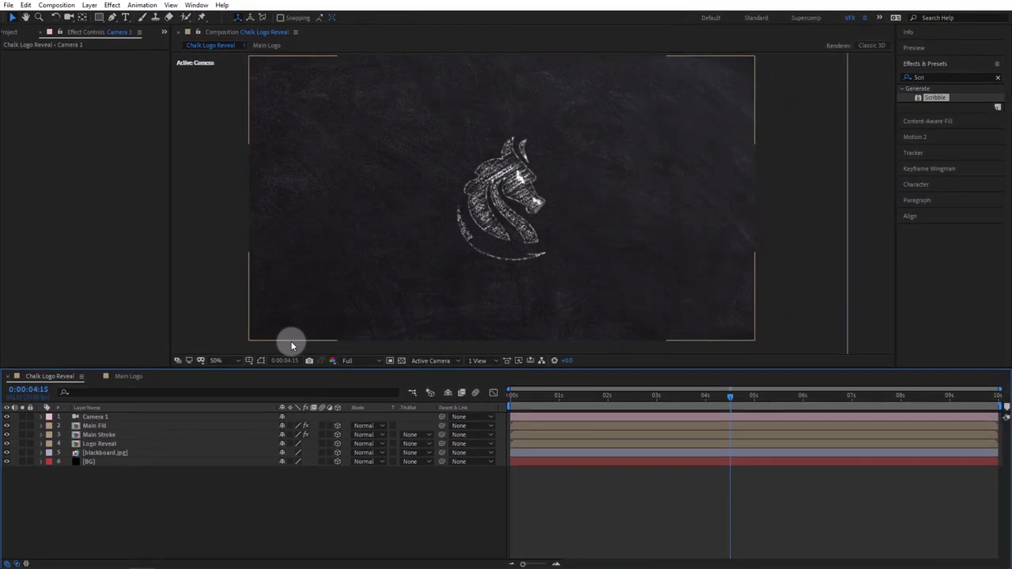
click(91, 416)
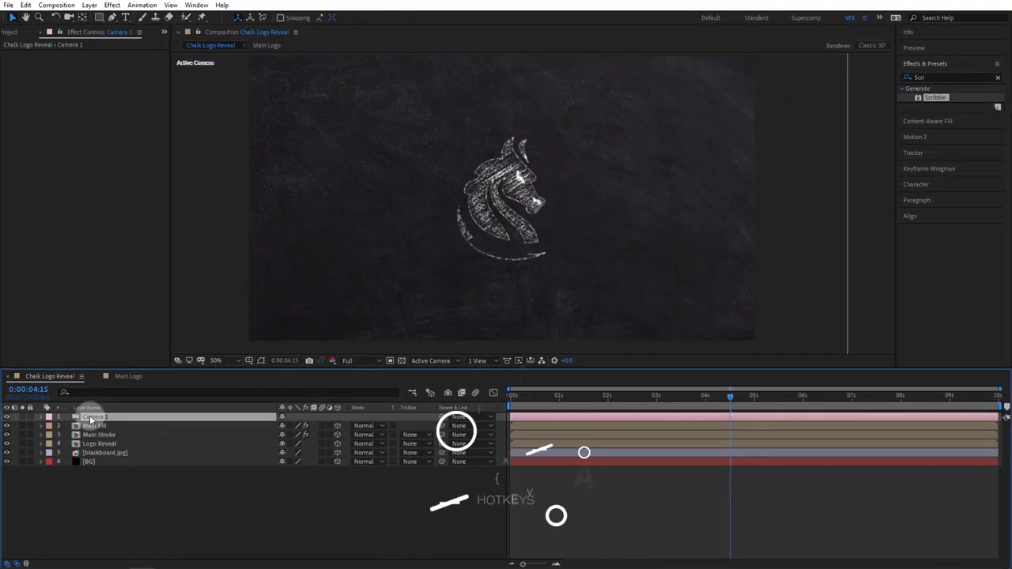
Keyframe Camera 1's Point of Interest and Position, placing the keyframes at about 1:09
key(p)
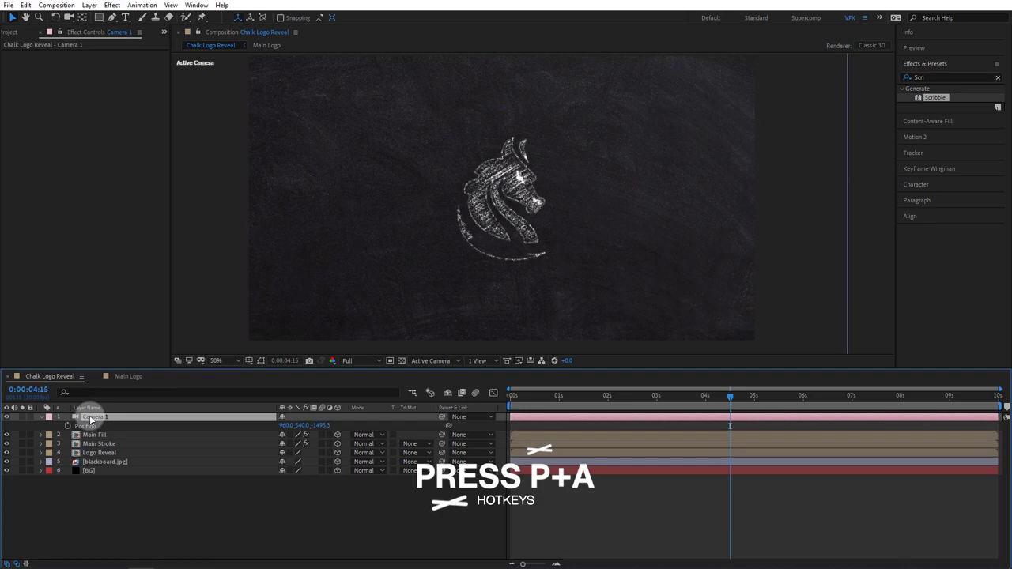
key(shift+a)
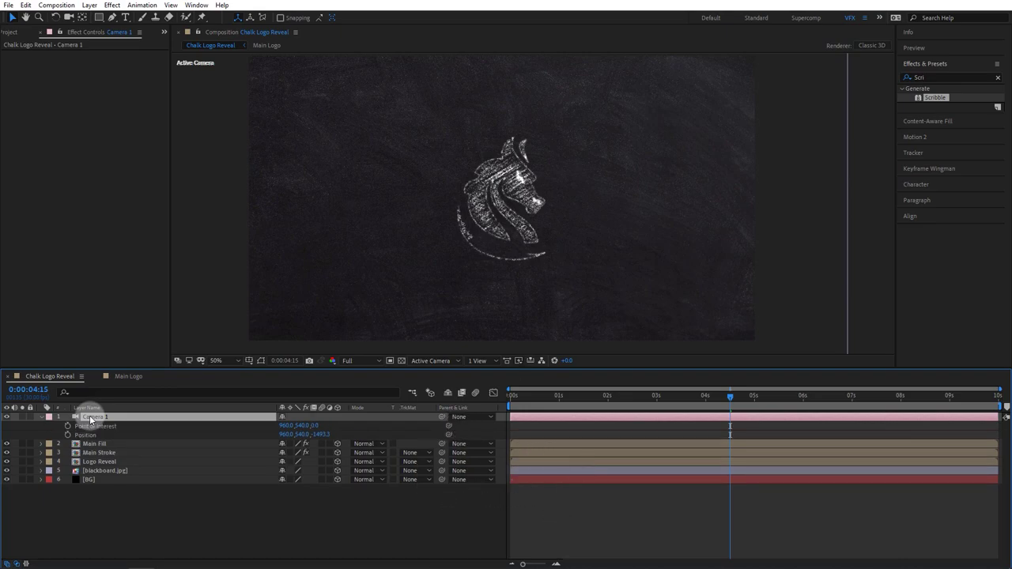
click(68, 425)
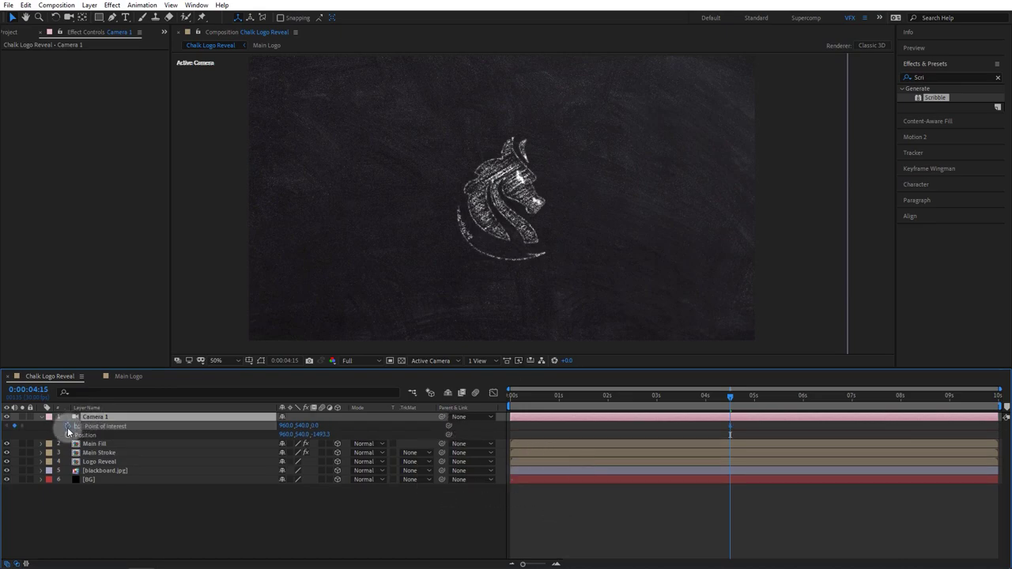
click(67, 434)
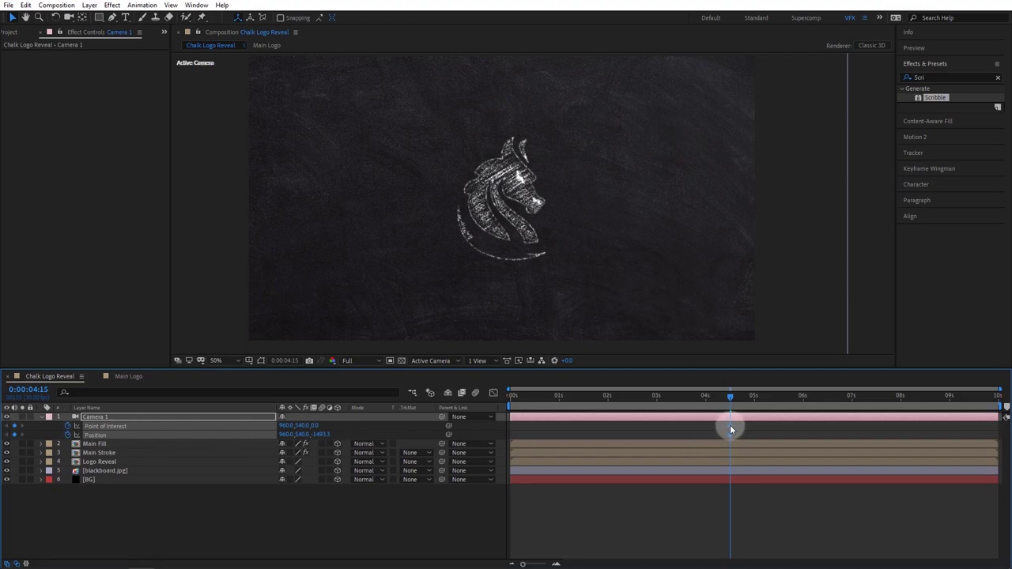
drag(589, 437, 573, 433)
drag(591, 398, 576, 406)
Switch to the Dolly camera tool for moving the camera in the viewer
click(492, 220)
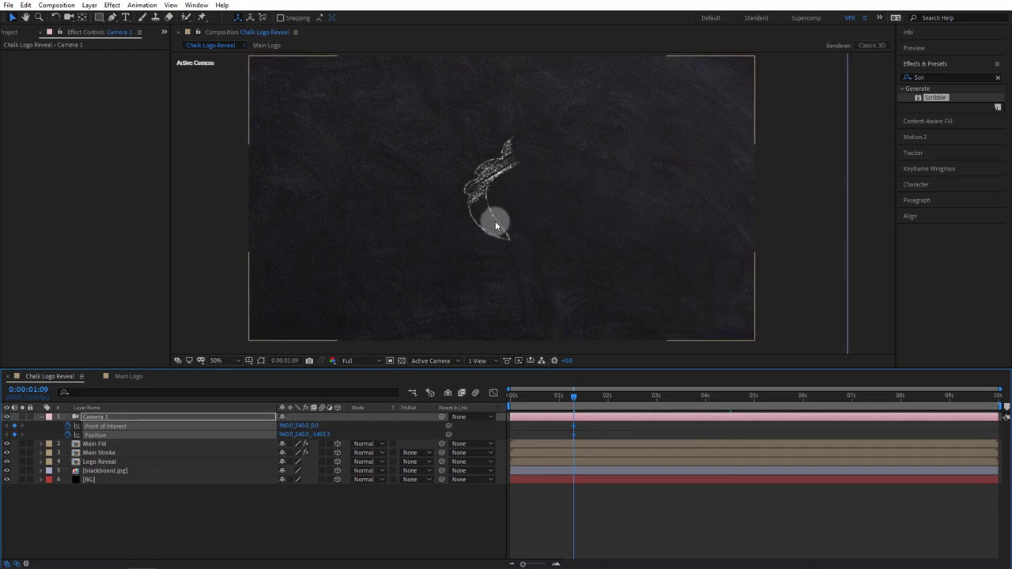
click(31, 53)
click(67, 18)
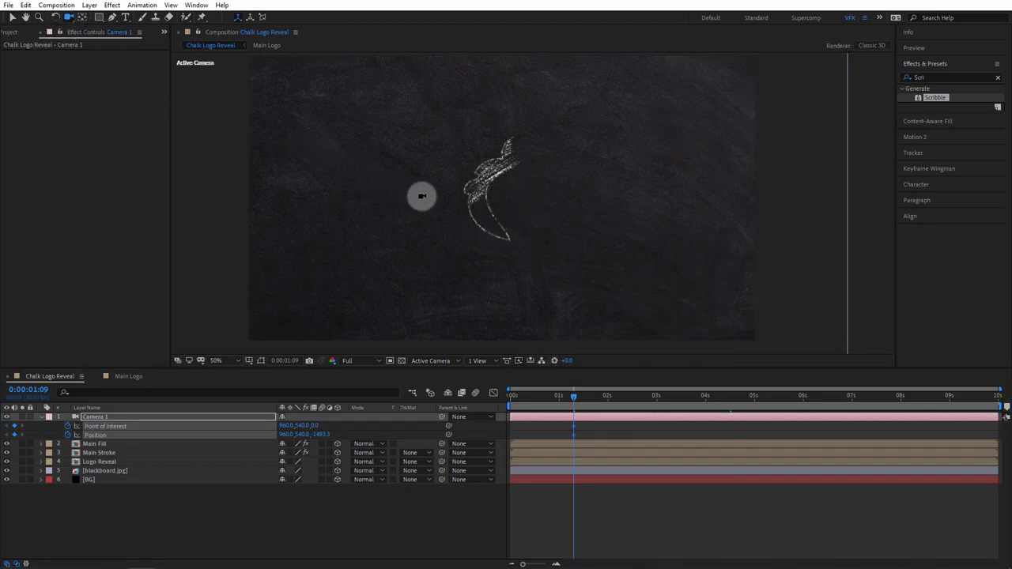
Dolly Camera 1 in close on the horse logo, move its keyframes to 0:00, and scrub to check
click(515, 222)
mouse_move(515, 222)
mouse_down()
mouse_move(532, 153)
mouse_move(535, 221)
mouse_up()
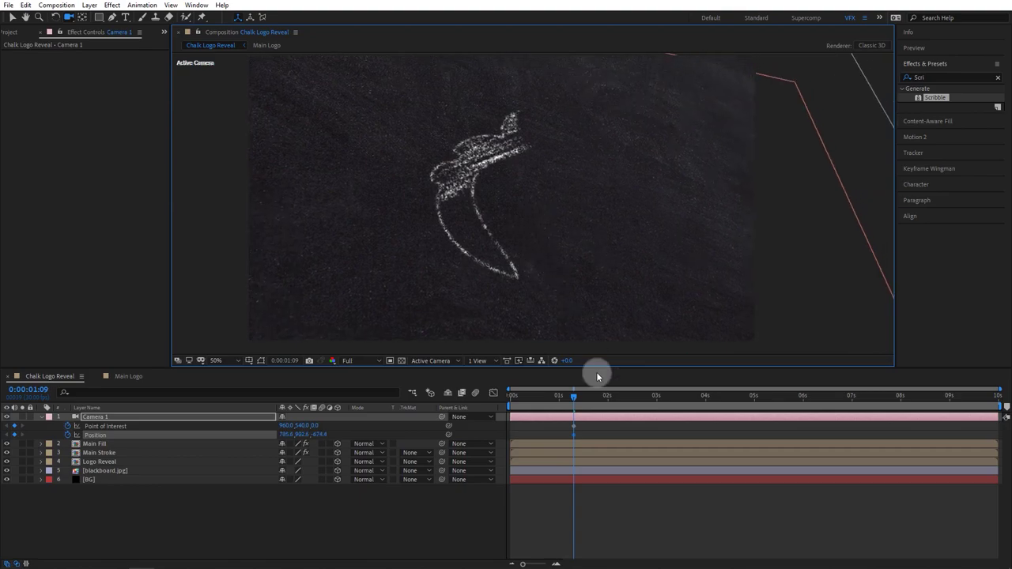
drag(591, 428, 570, 438)
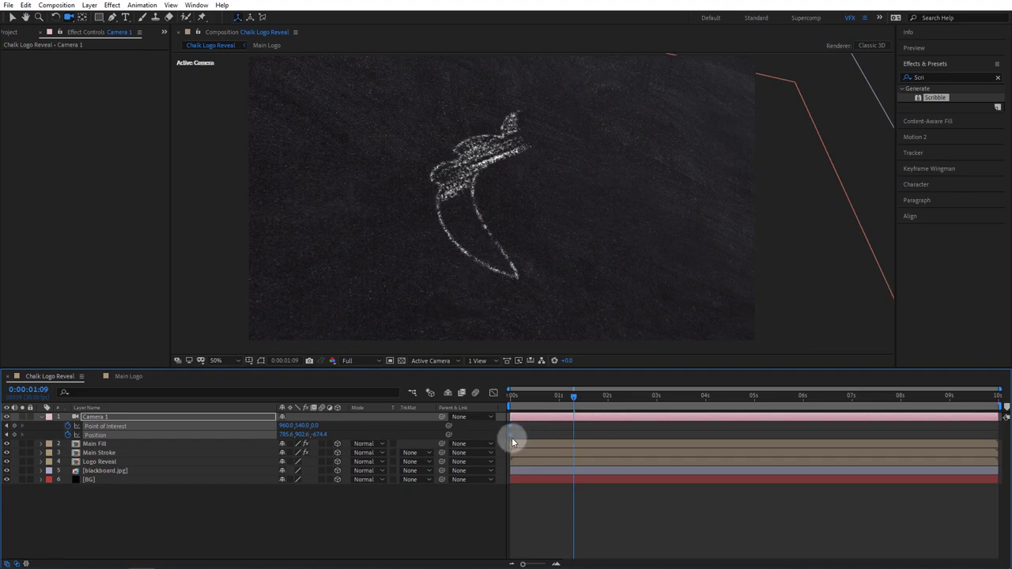
drag(573, 399, 754, 415)
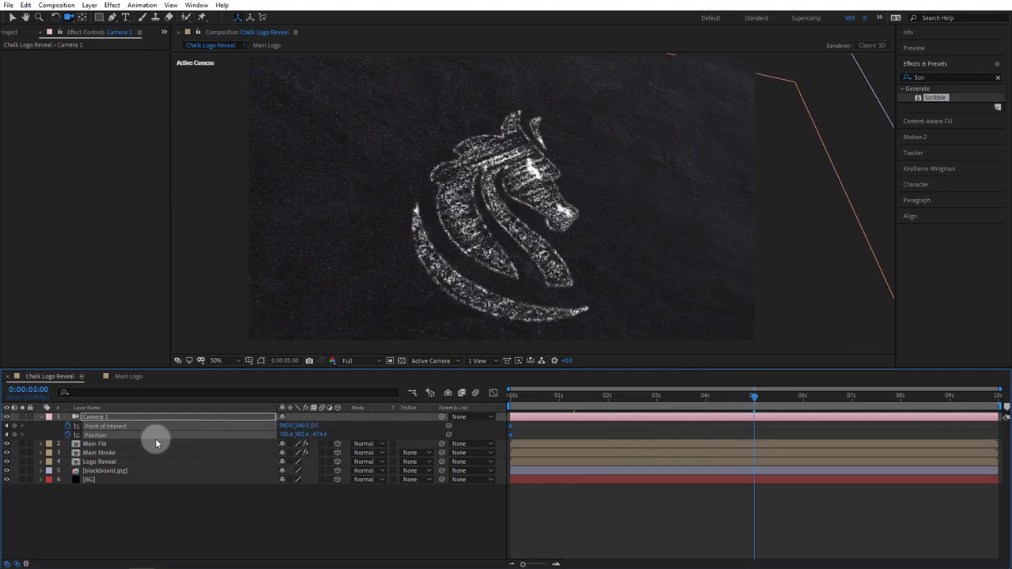
Reset Camera 1's transform to its default position at 5 seconds and return to the Selection tool
right_click(93, 419)
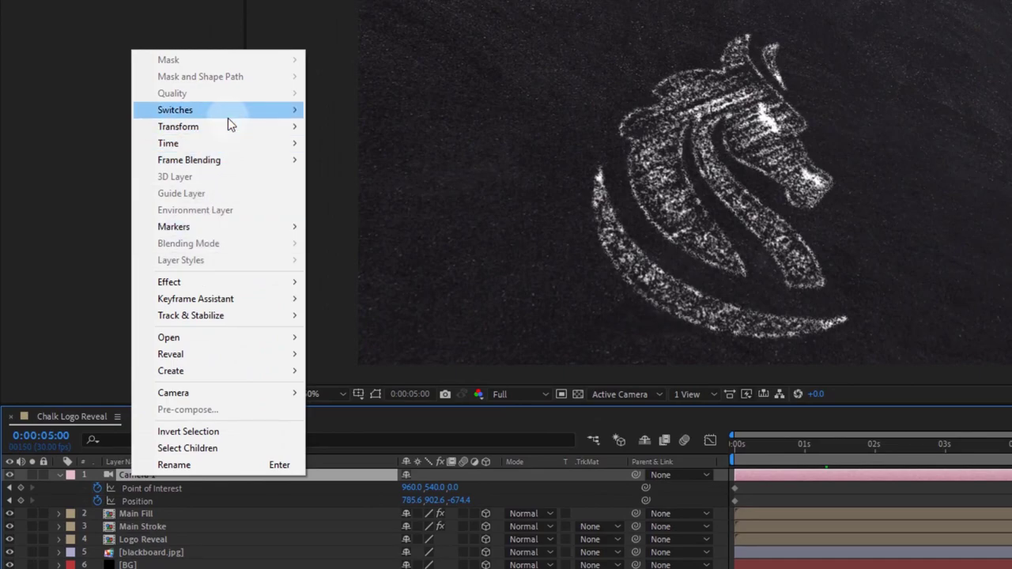
mouse_move(235, 131)
click(339, 126)
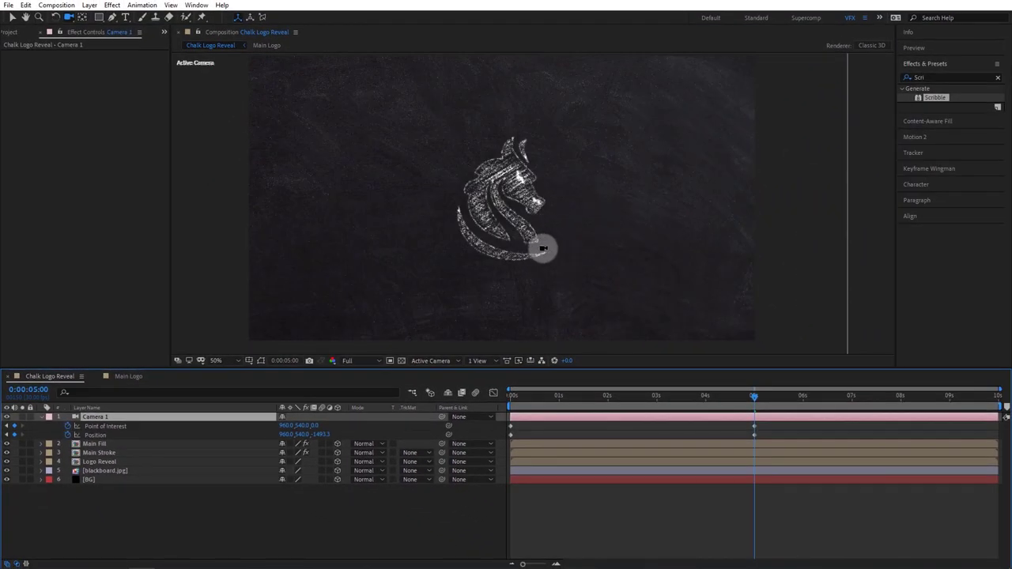
key(v)
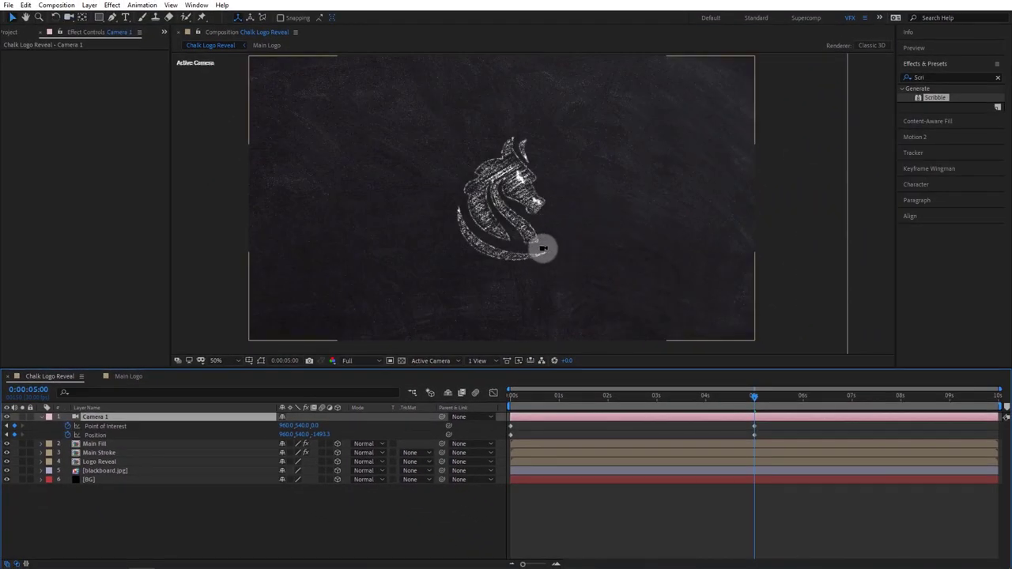
Scrub through the camera move from close-up to full logo and collapse Camera 1
drag(753, 397, 597, 415)
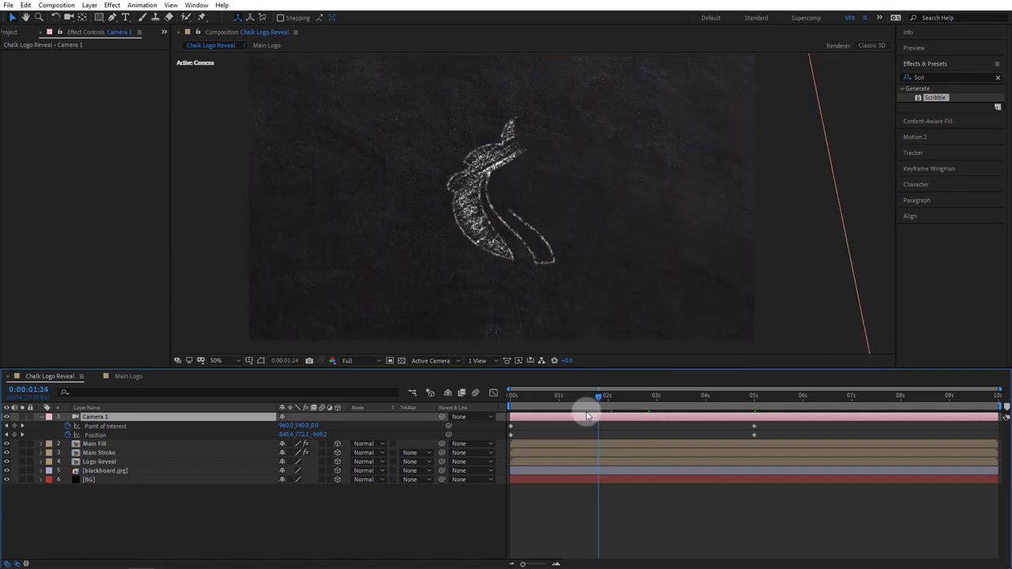
drag(597, 415, 500, 417)
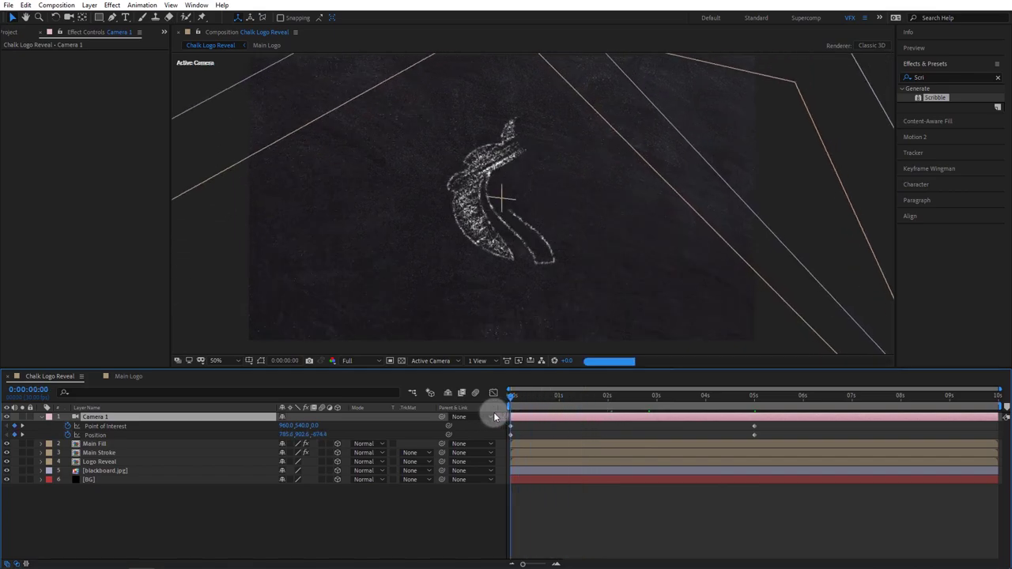
click(229, 527)
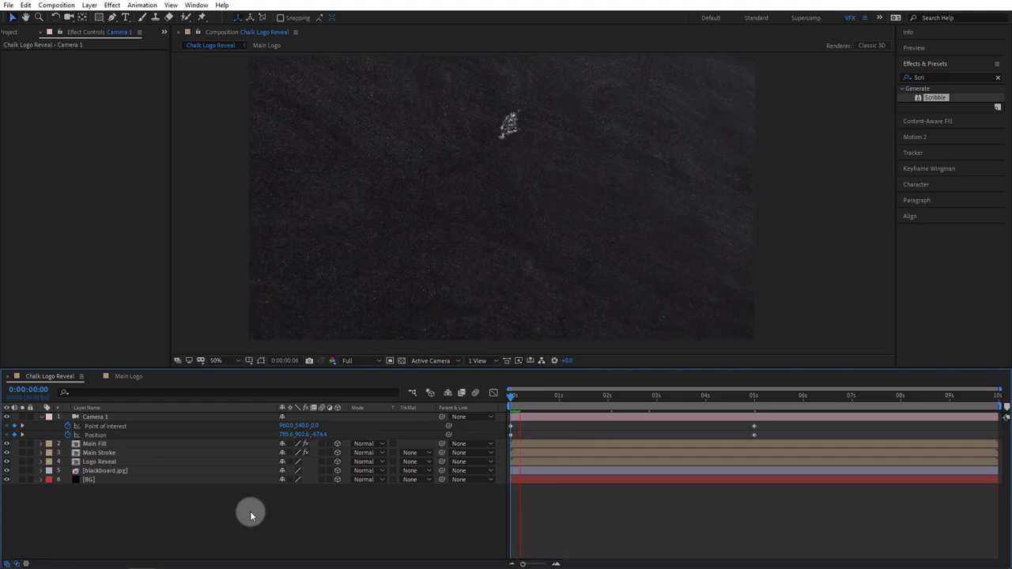
drag(514, 395, 648, 409)
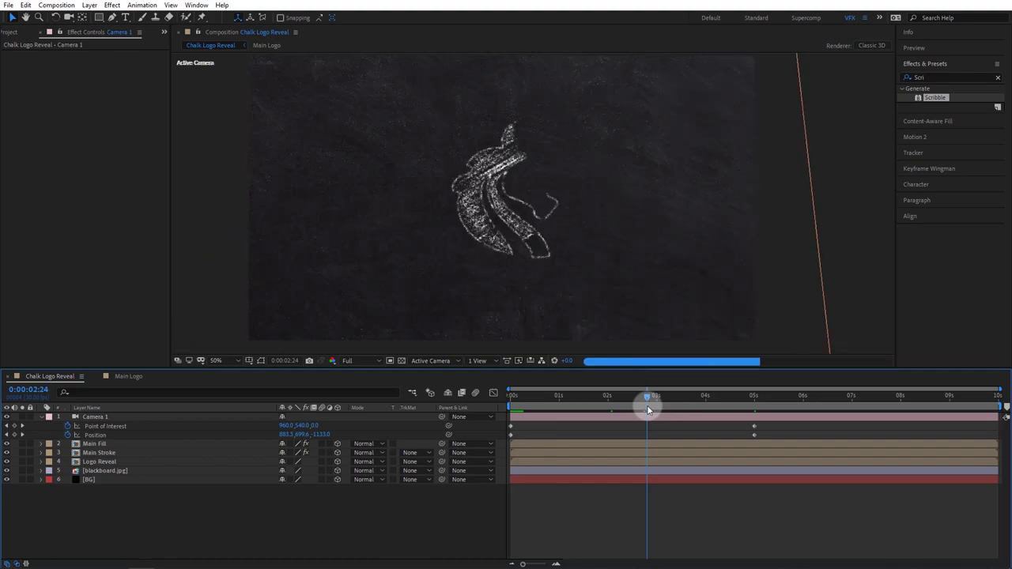
click(41, 418)
drag(651, 400, 717, 398)
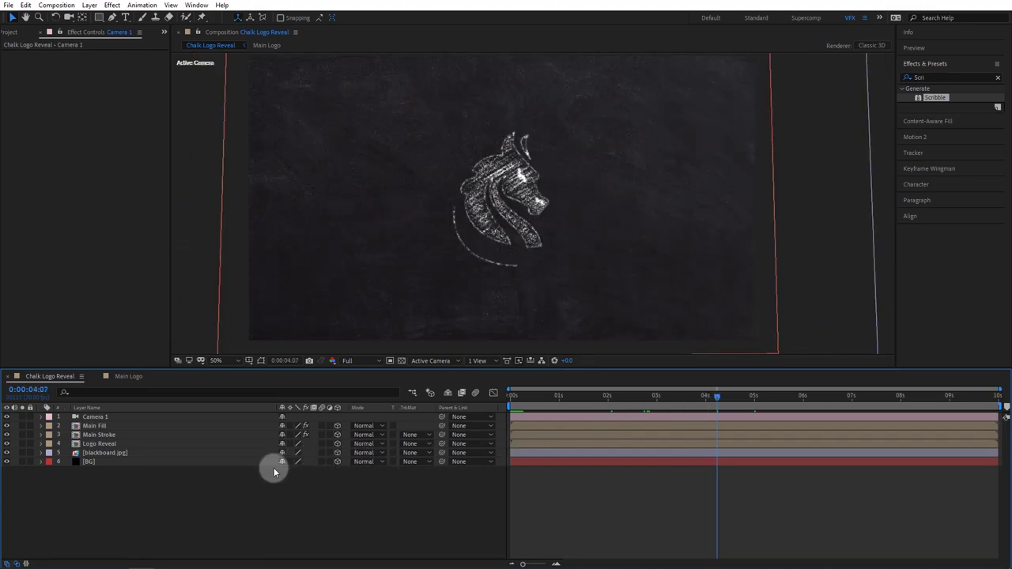
Create a new adjustment layer at the top of the layer stack and name it CC
right_click(143, 484)
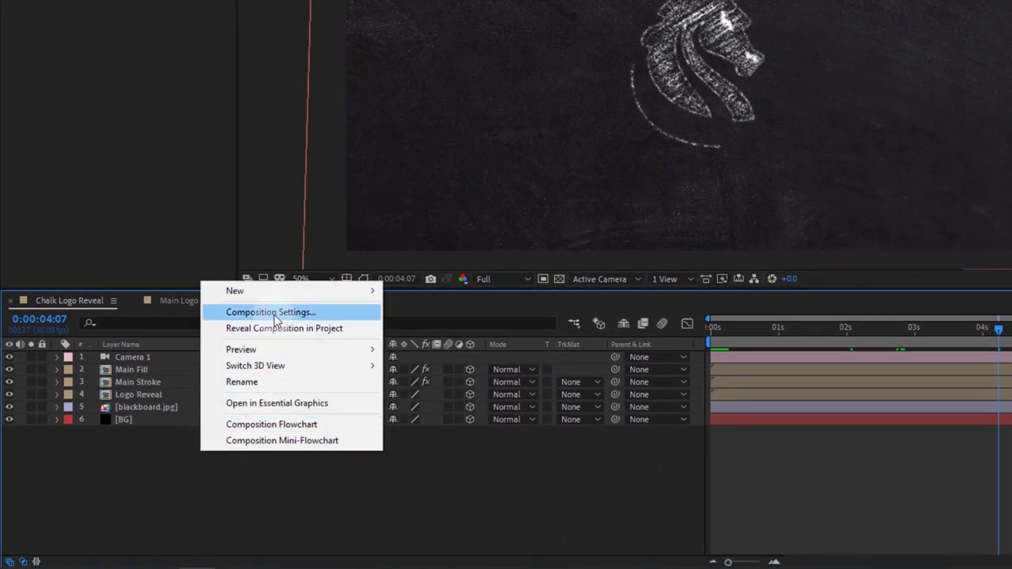
mouse_move(282, 292)
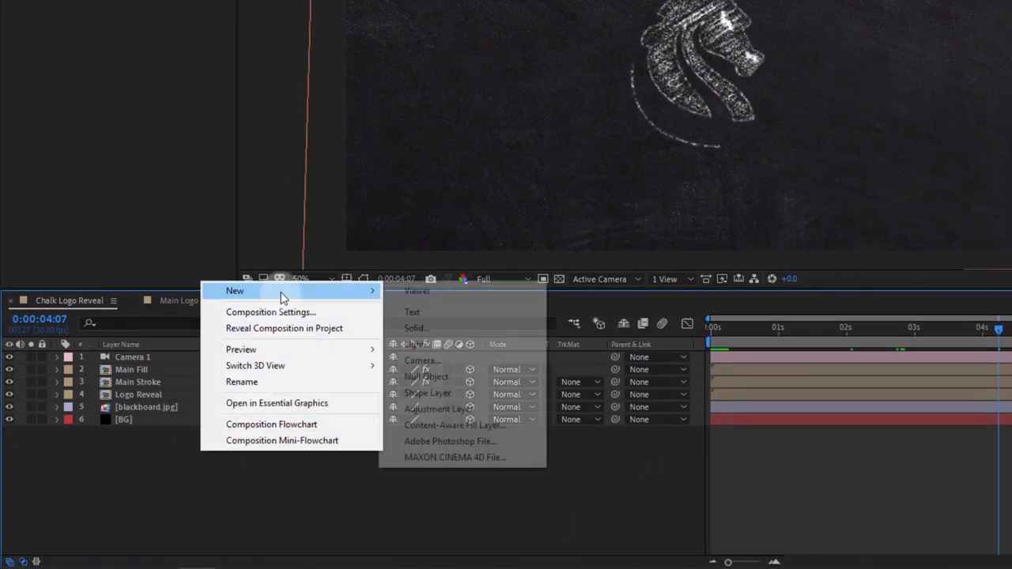
click(453, 411)
text(CC)
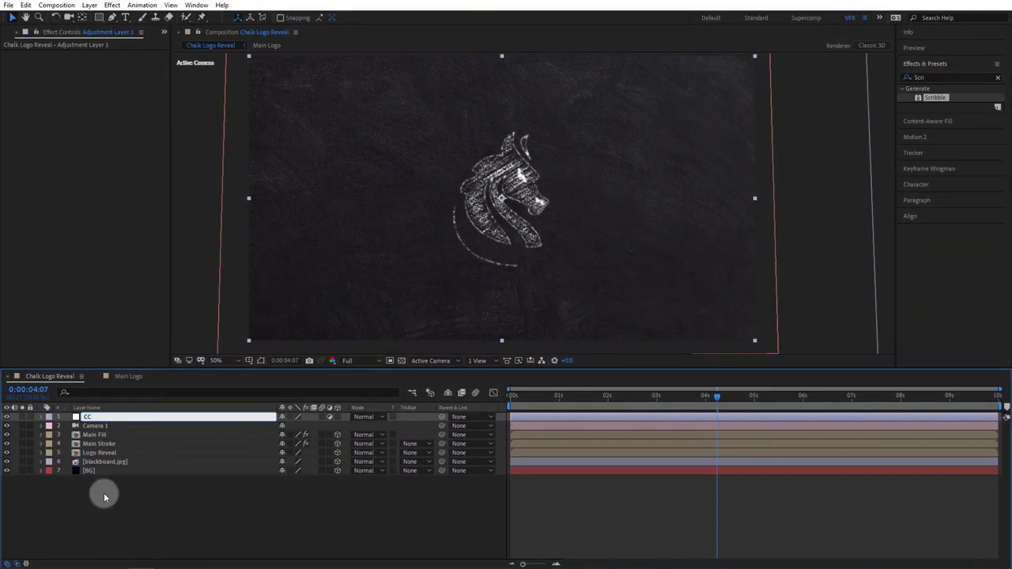
click(101, 494)
click(93, 419)
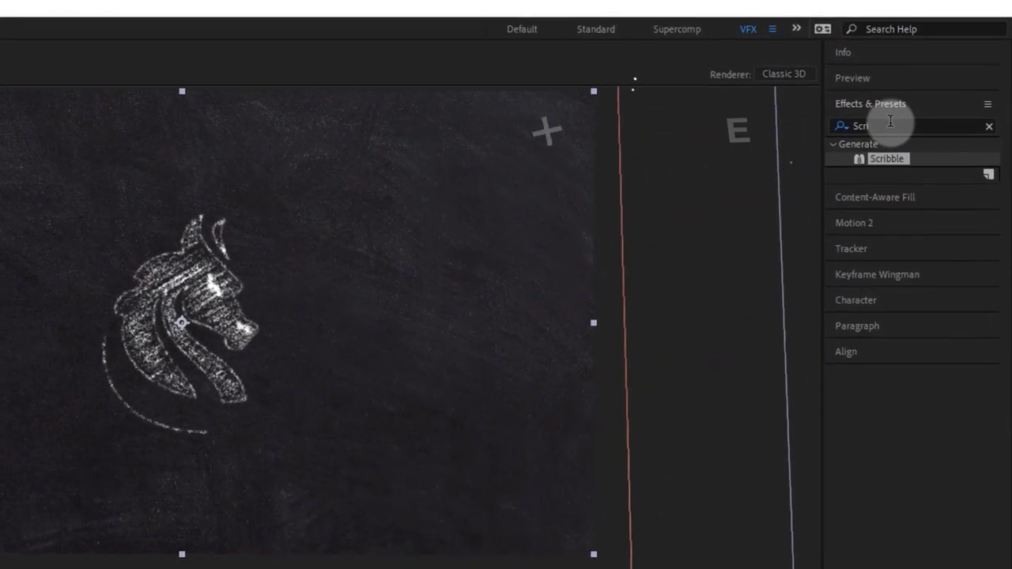
Apply Curves to the CC layer and bend the RGB curve to darken the image
click(907, 77)
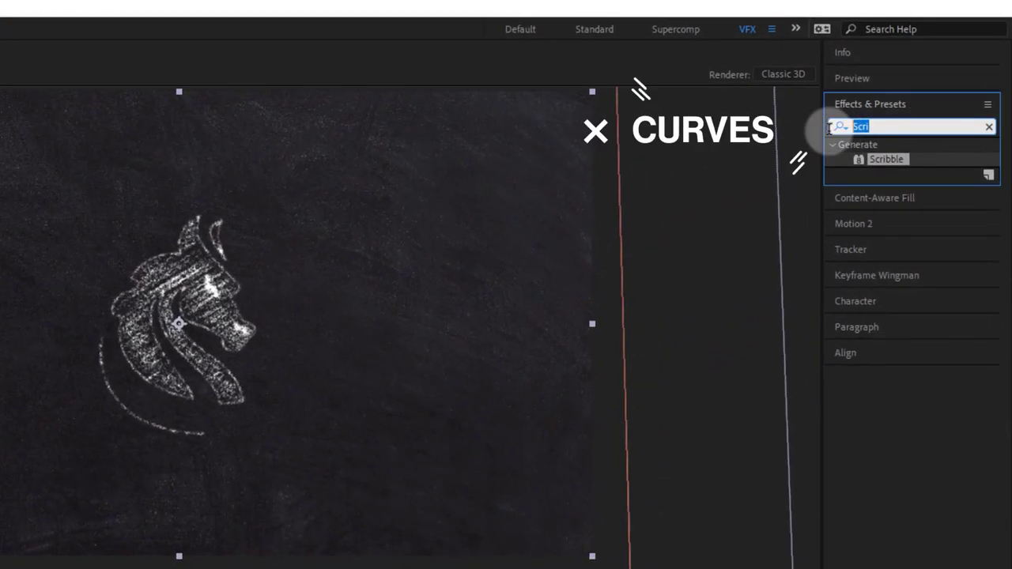
text(Curve)
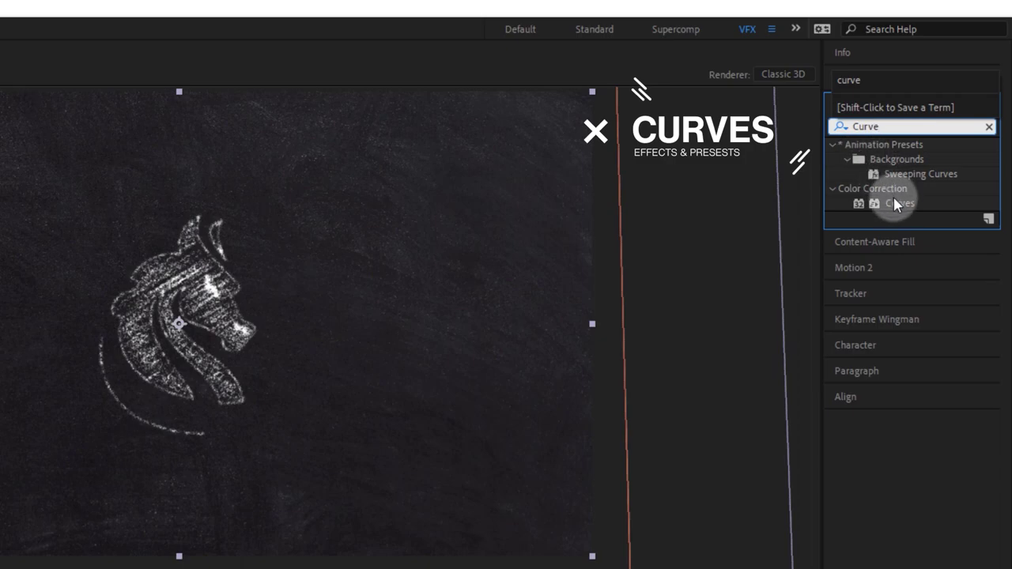
drag(896, 204, 242, 334)
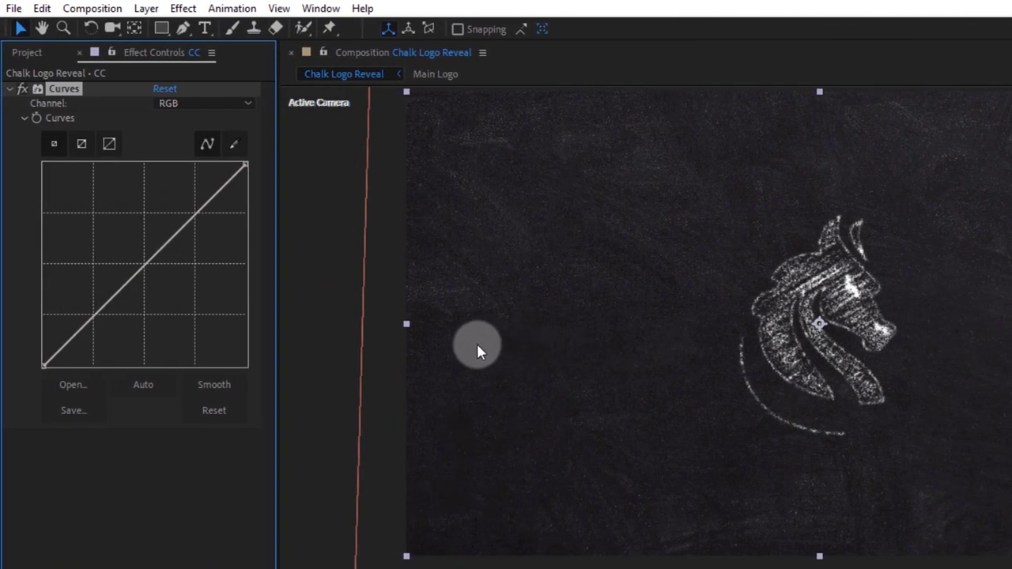
drag(94, 313, 98, 319)
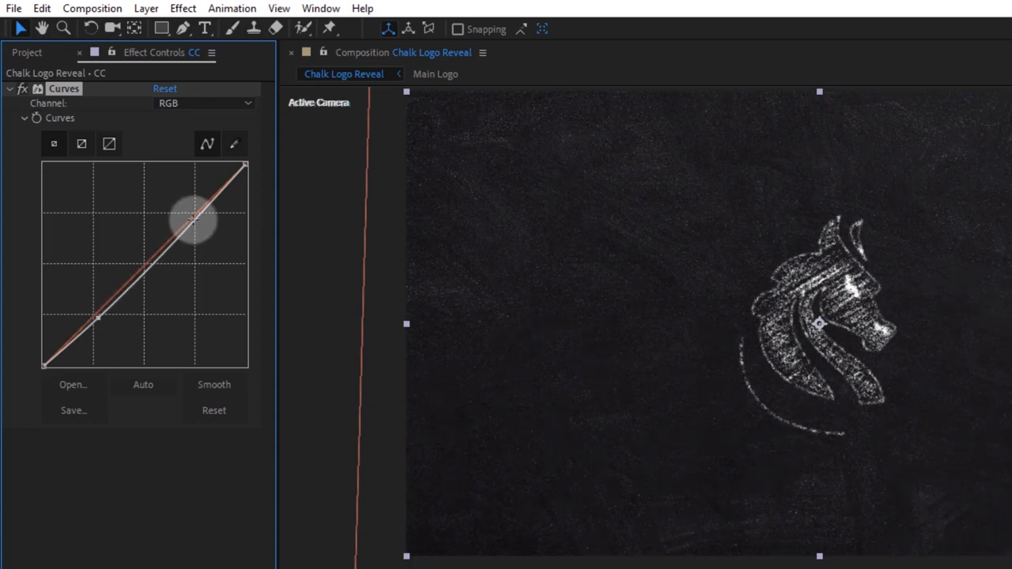
drag(196, 221, 193, 219)
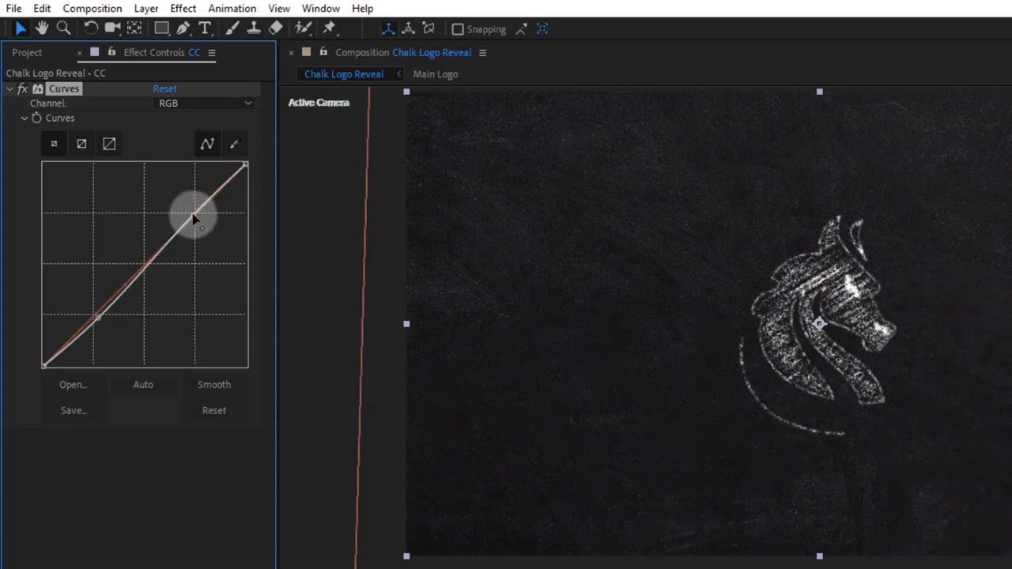
Adjust the Red channel curve, then switch Curves to the Blue channel
click(196, 105)
click(187, 138)
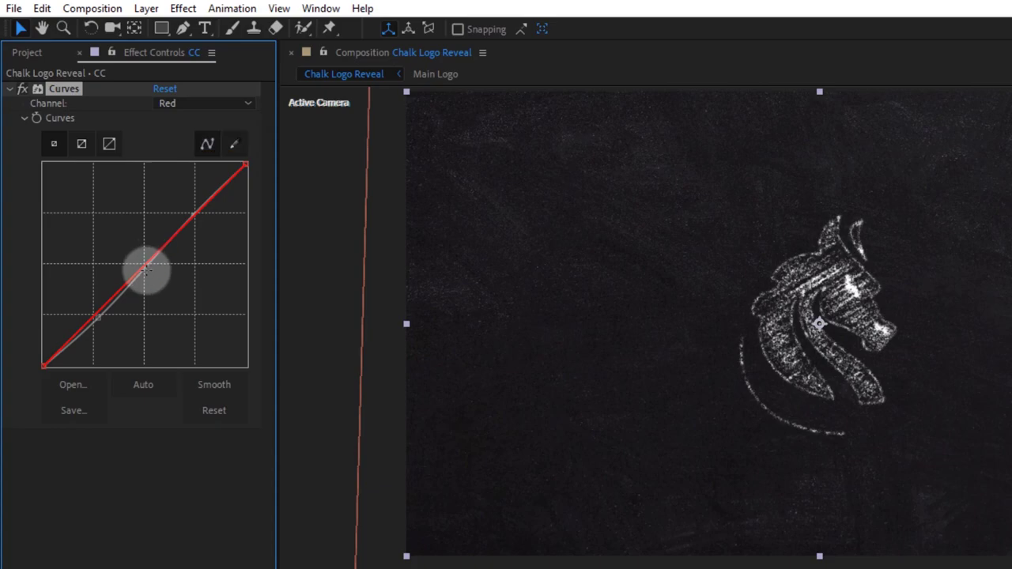
drag(137, 271, 142, 270)
click(210, 110)
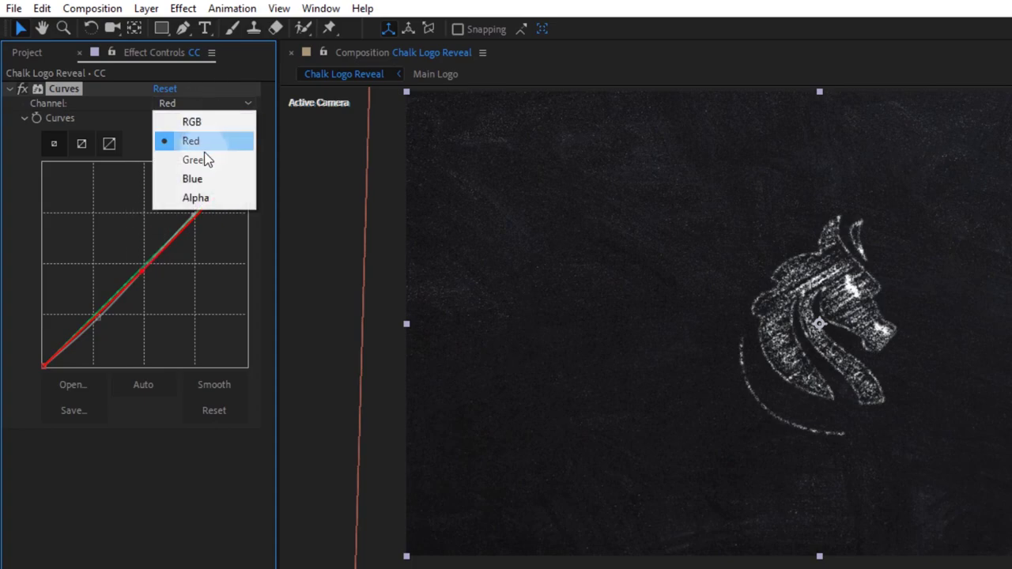
click(208, 178)
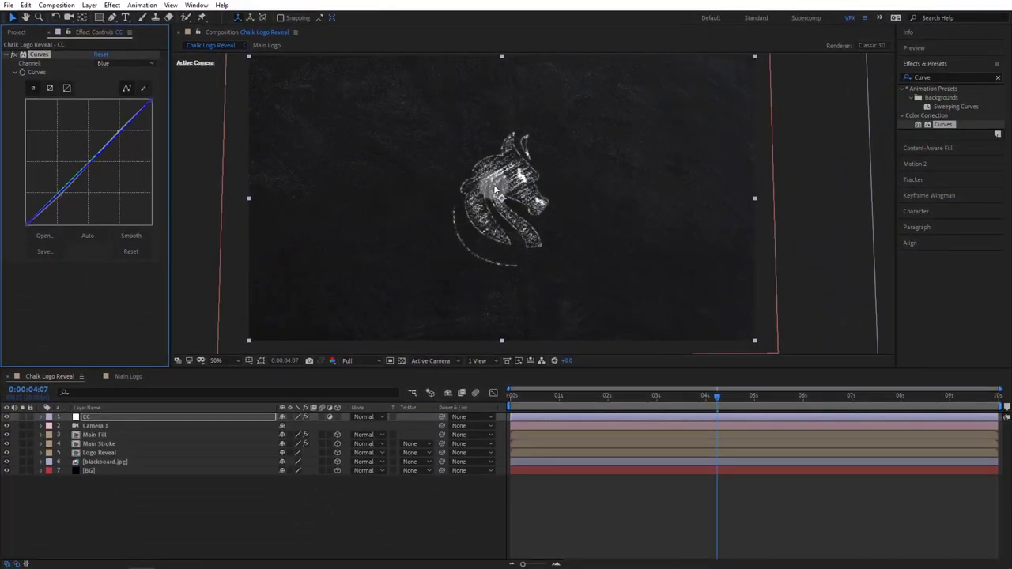
click(105, 437)
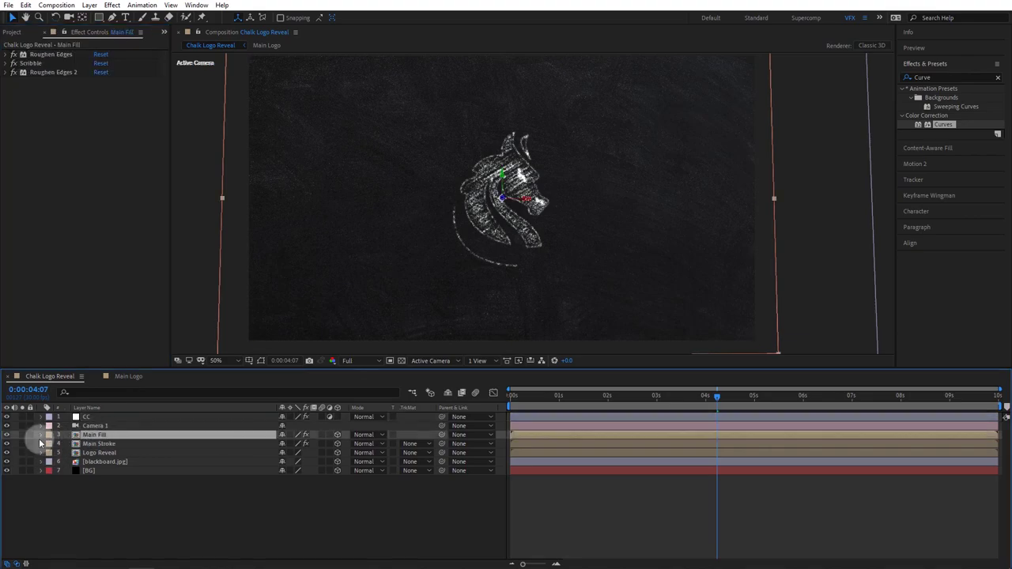
Toggle Main Fill's visibility to compare the chalk fill
click(6, 435)
click(6, 434)
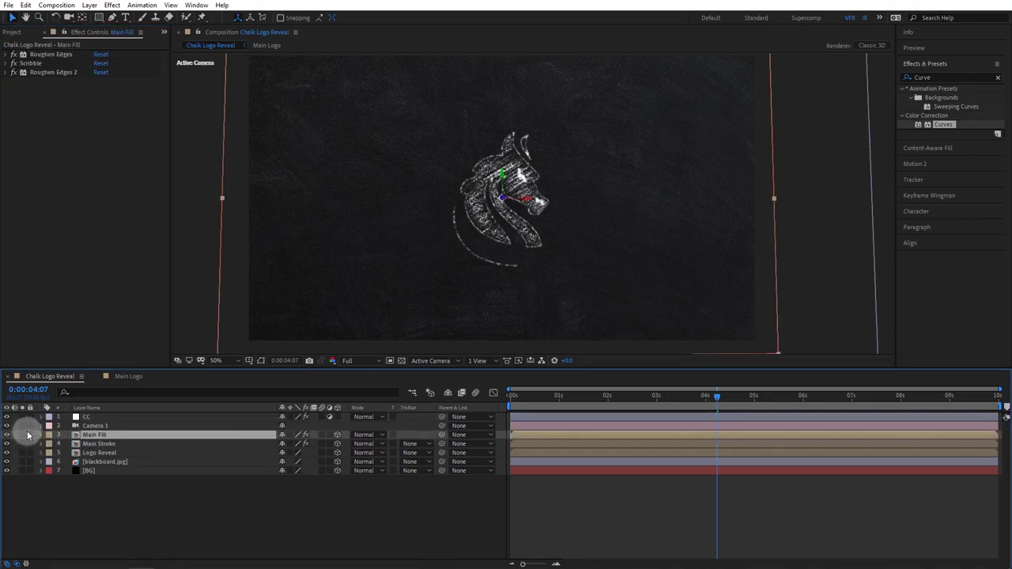
click(497, 229)
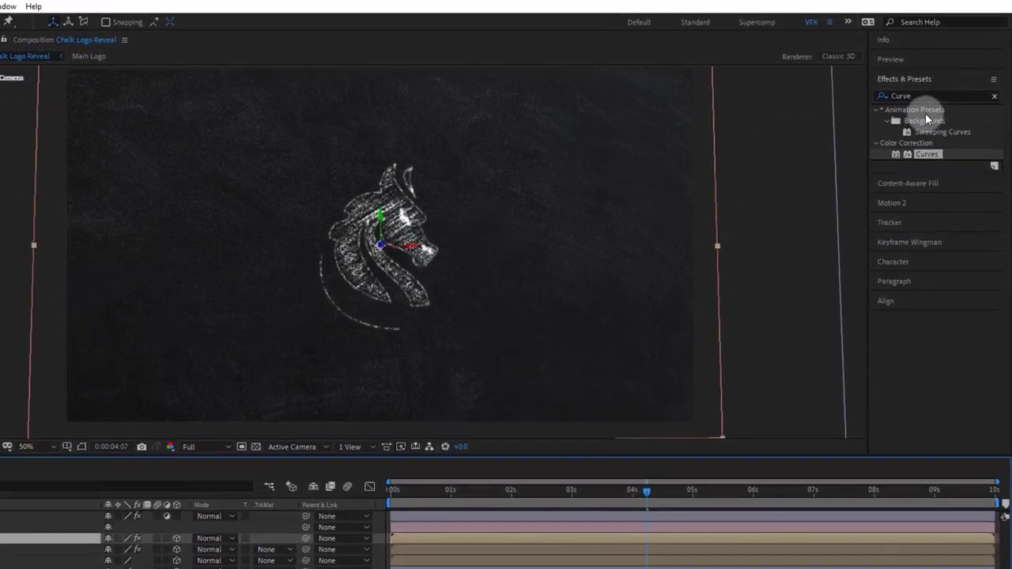
Apply Glow to Main Fill with radius 247 and intensity 0.5, comparing it on and off
click(899, 122)
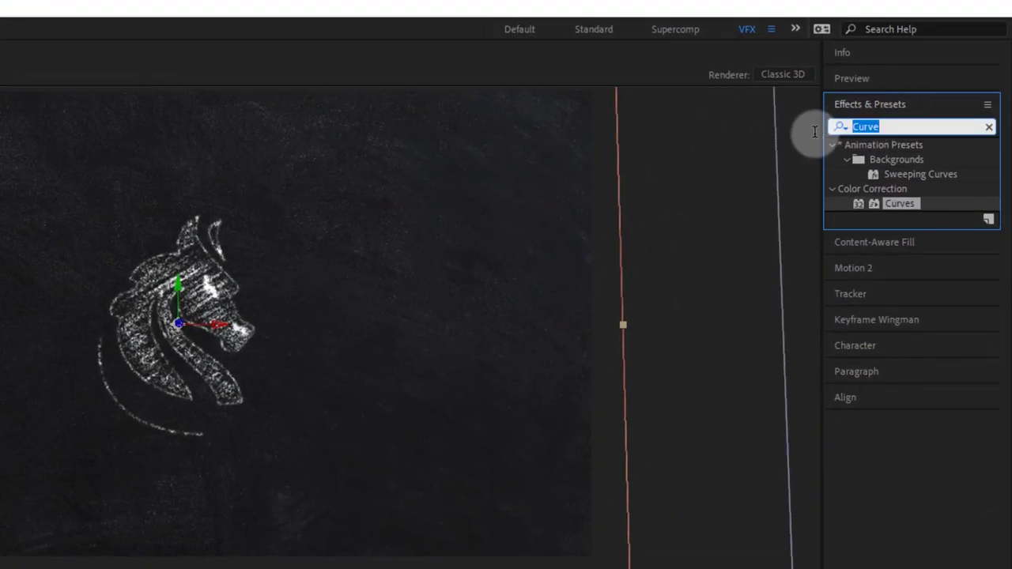
text(Glow)
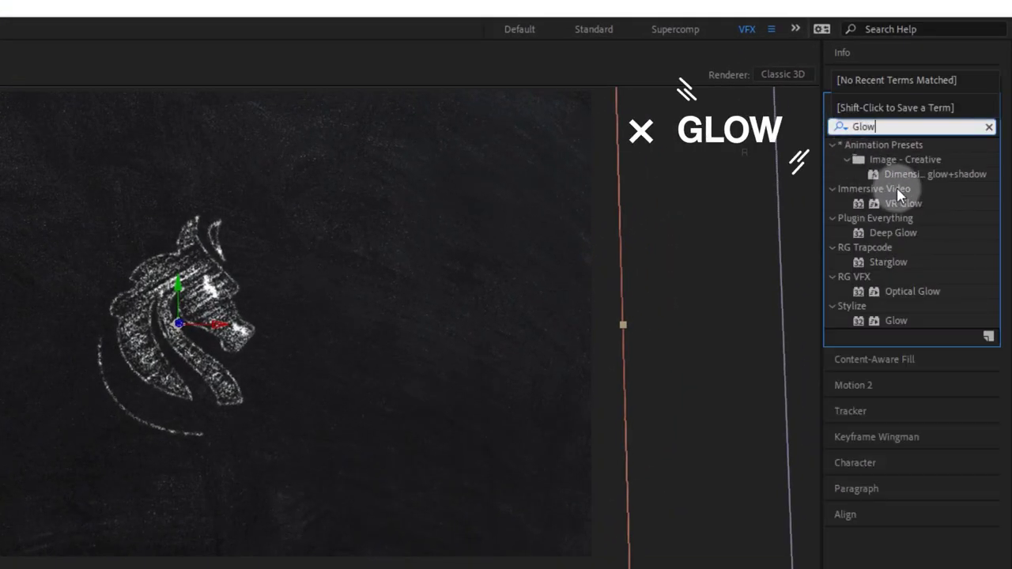
drag(895, 320, 399, 385)
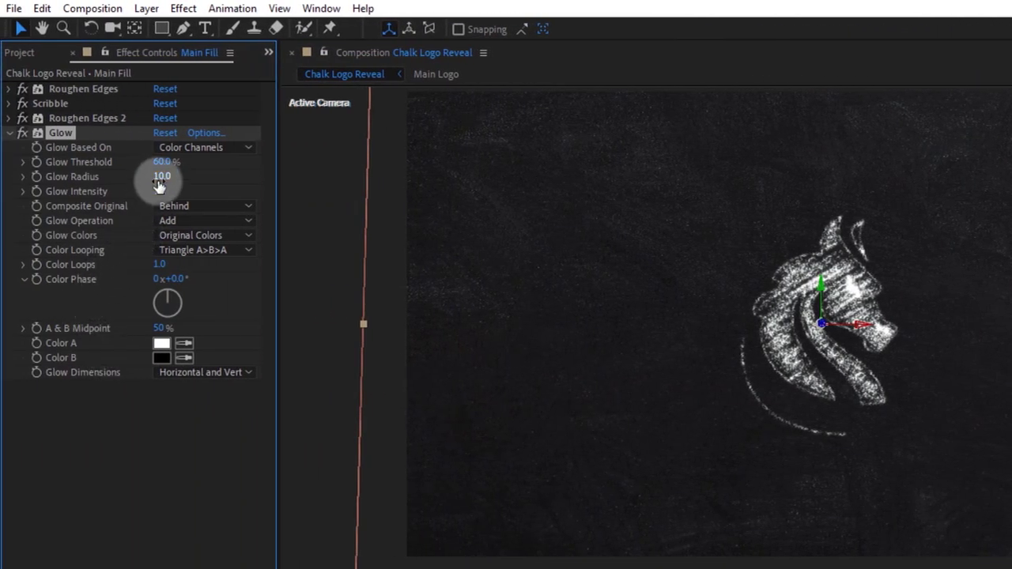
drag(159, 185, 387, 195)
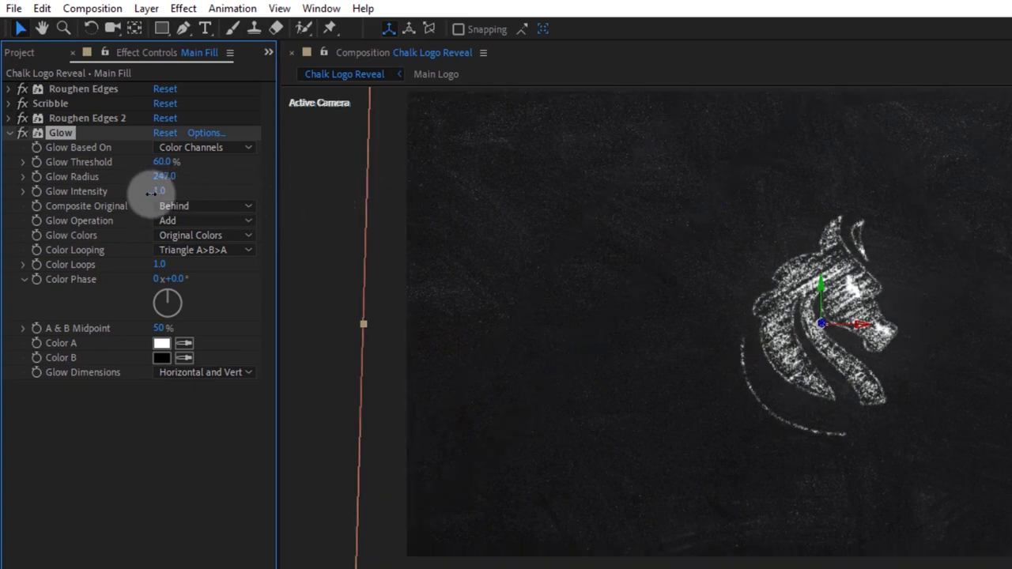
drag(147, 198, 143, 198)
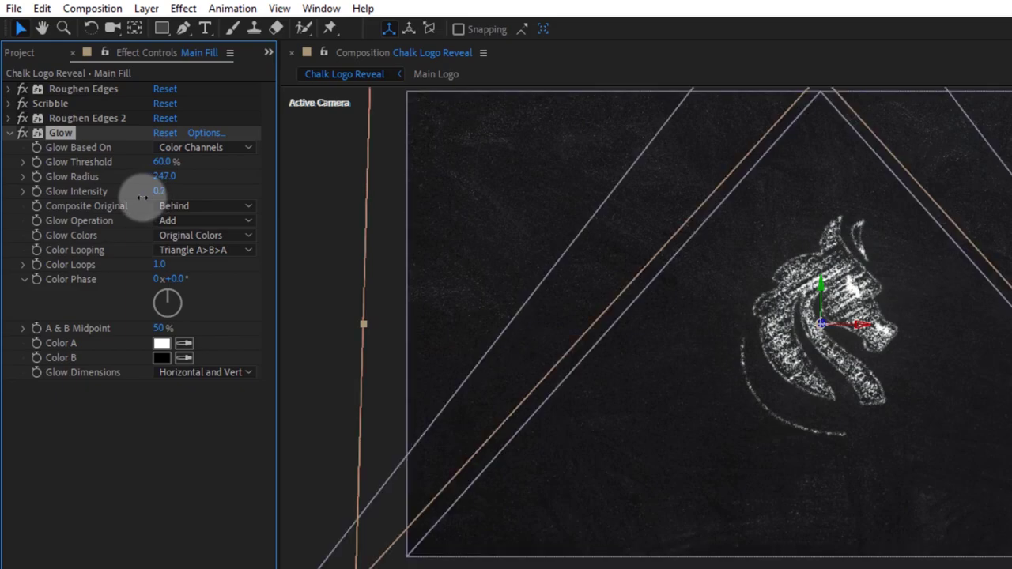
click(22, 135)
click(22, 135)
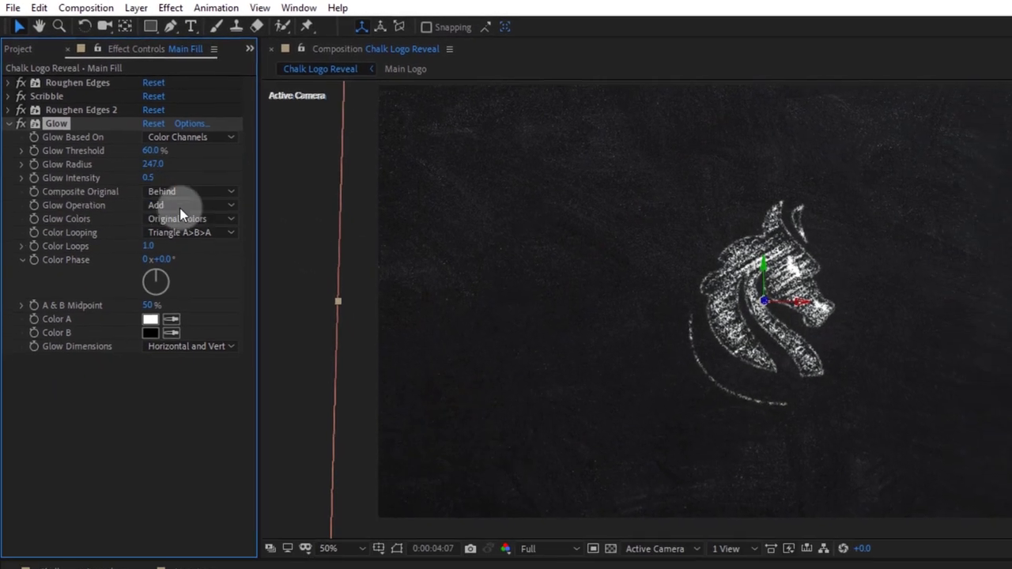
click(130, 487)
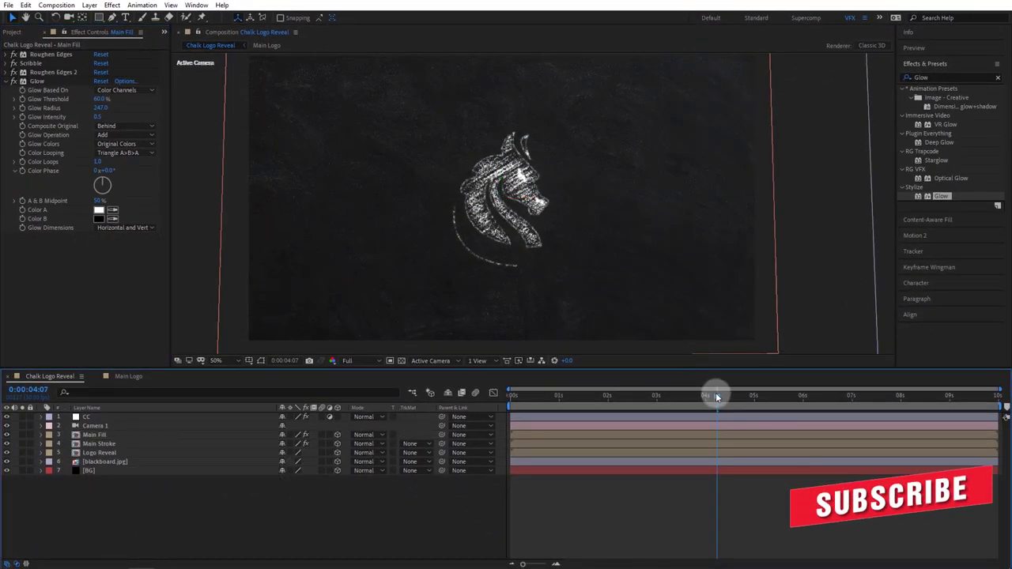
Return to 0:00, tidy the panels, and play back the Chalk Logo Reveal preview
drag(715, 396, 514, 403)
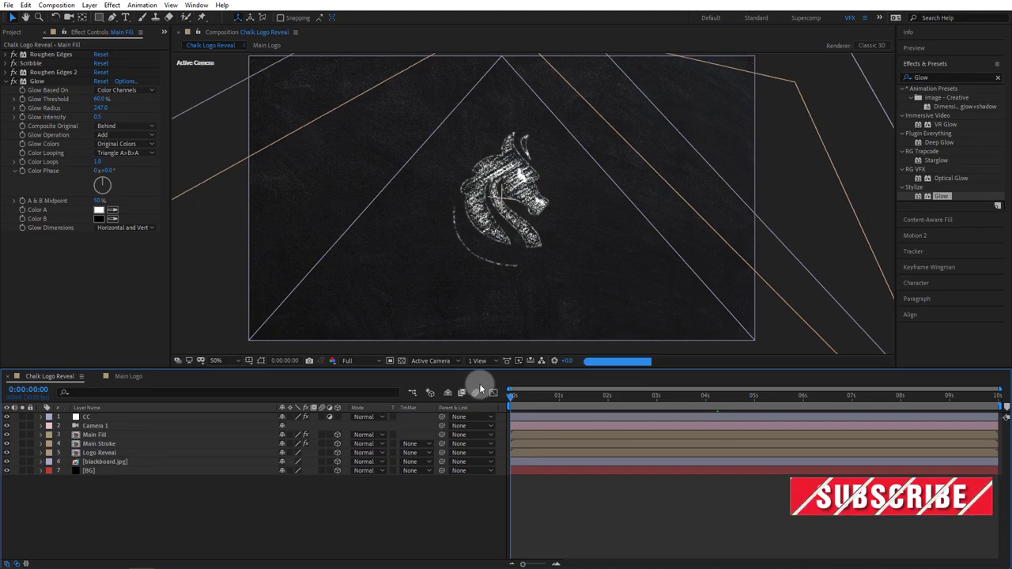
click(925, 63)
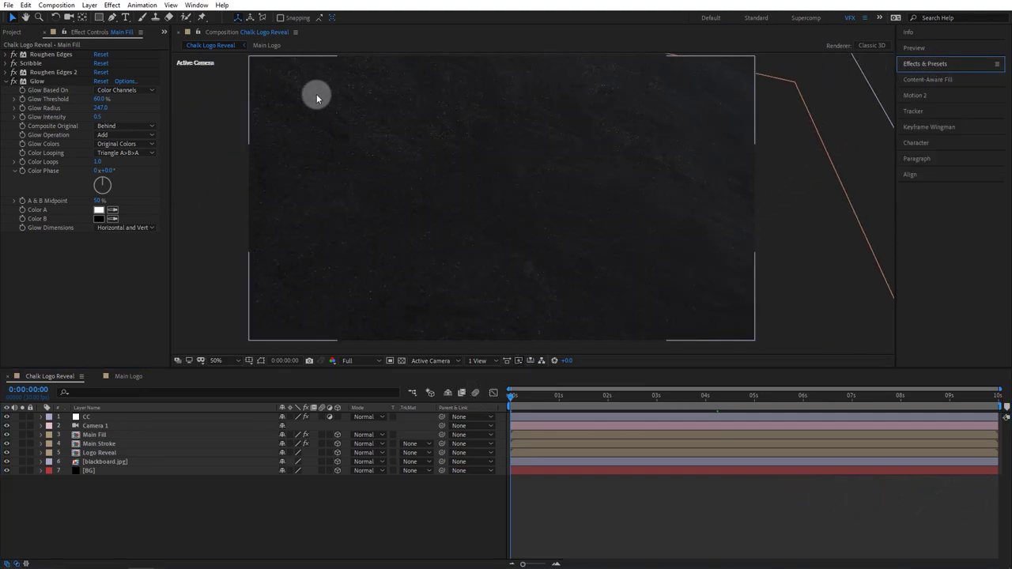
click(17, 33)
click(70, 231)
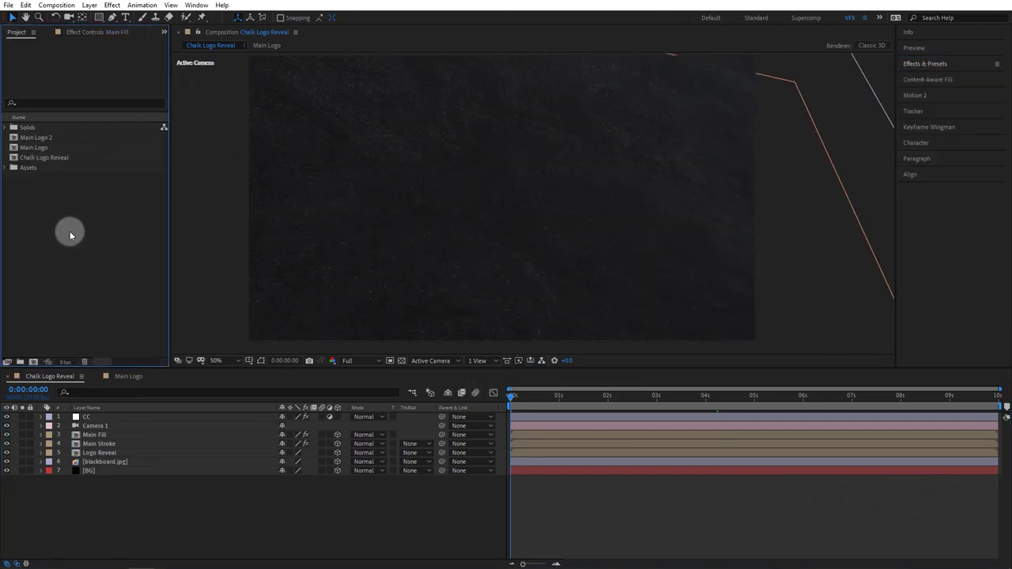
click(175, 493)
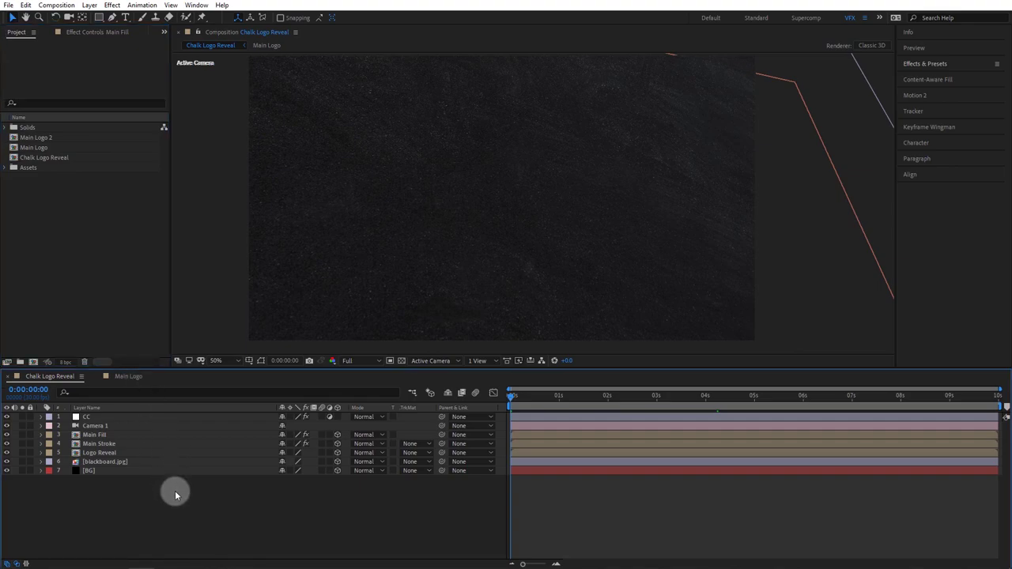
key(space)
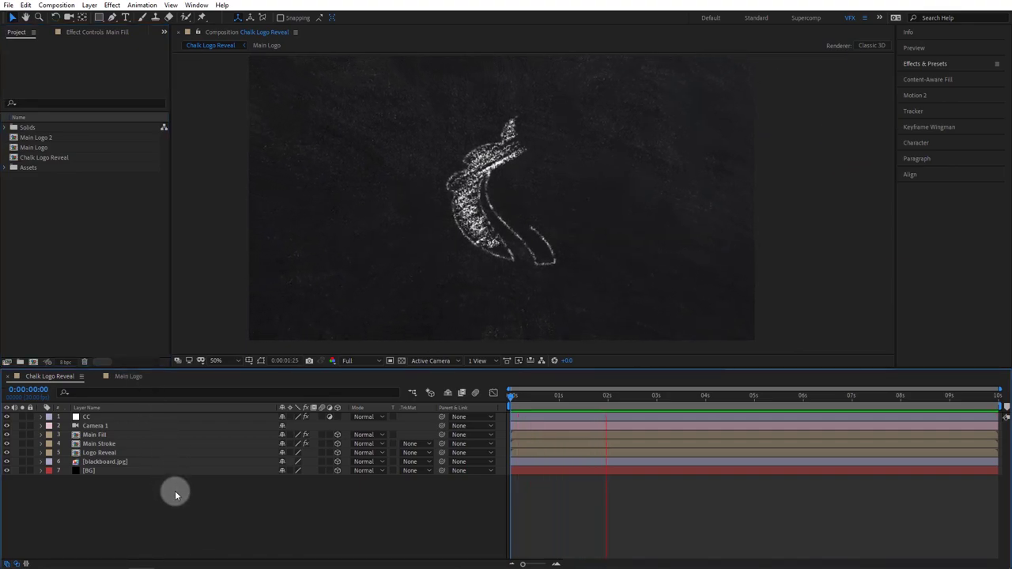